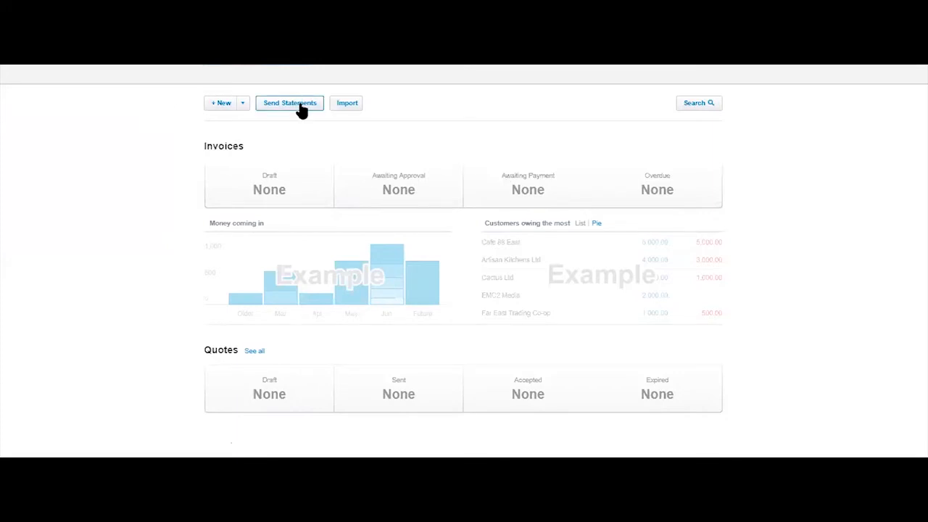
# Create a new sales invoice.
pyautogui.click(244, 105)
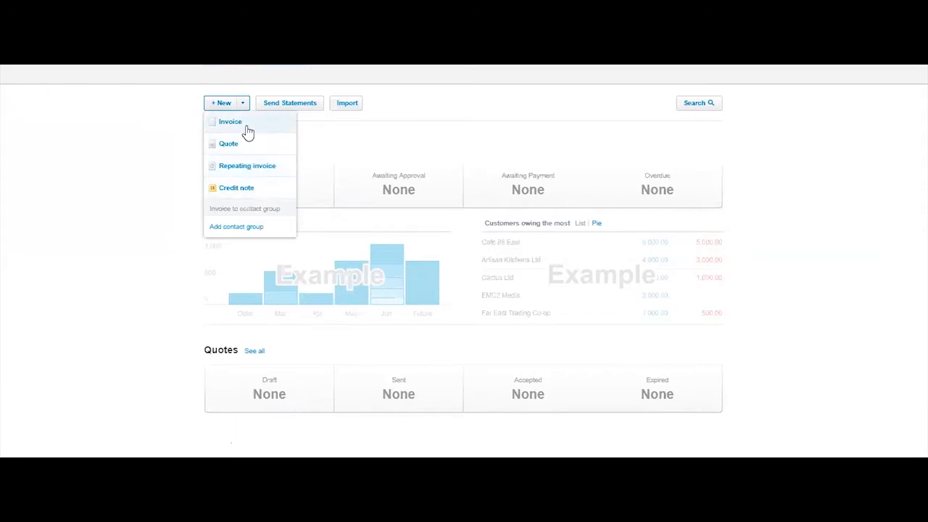
pyautogui.scroll(1, 546, 169)
pyautogui.click(245, 193)
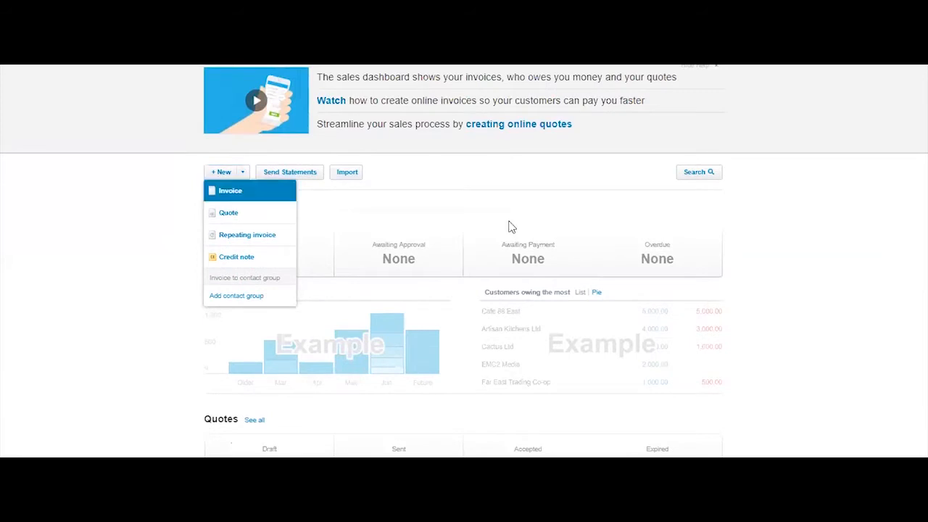
pyautogui.scroll(1, 652, 225)
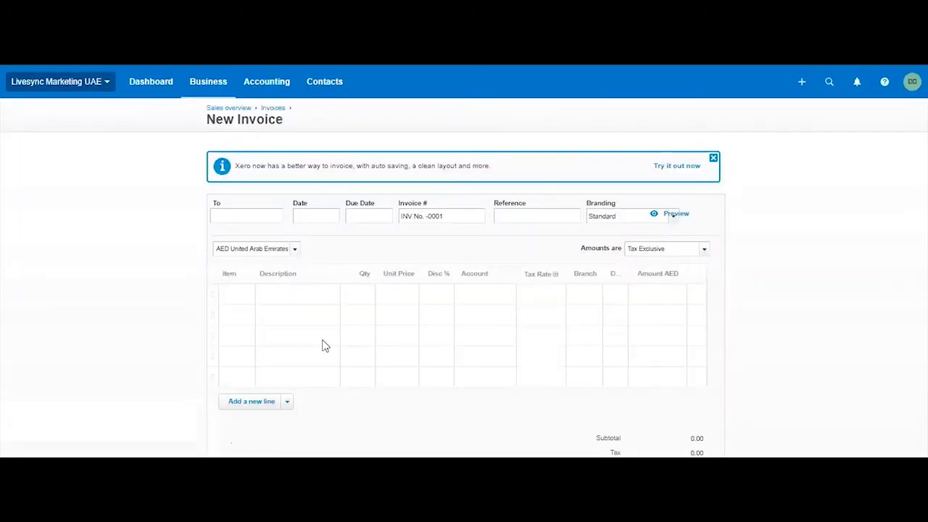
pyautogui.scroll(-3, 848, 303)
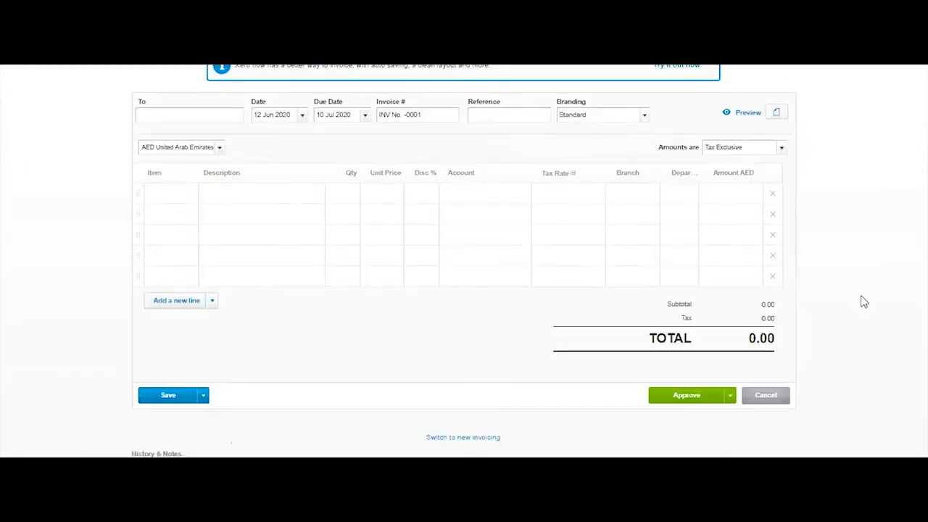
pyautogui.scroll(3, 855, 305)
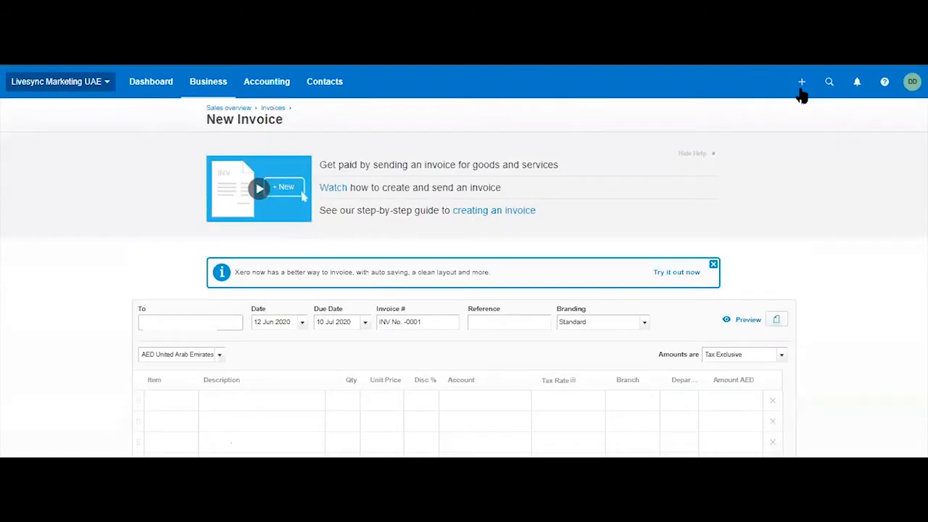
pyautogui.click(801, 83)
pyautogui.click(764, 143)
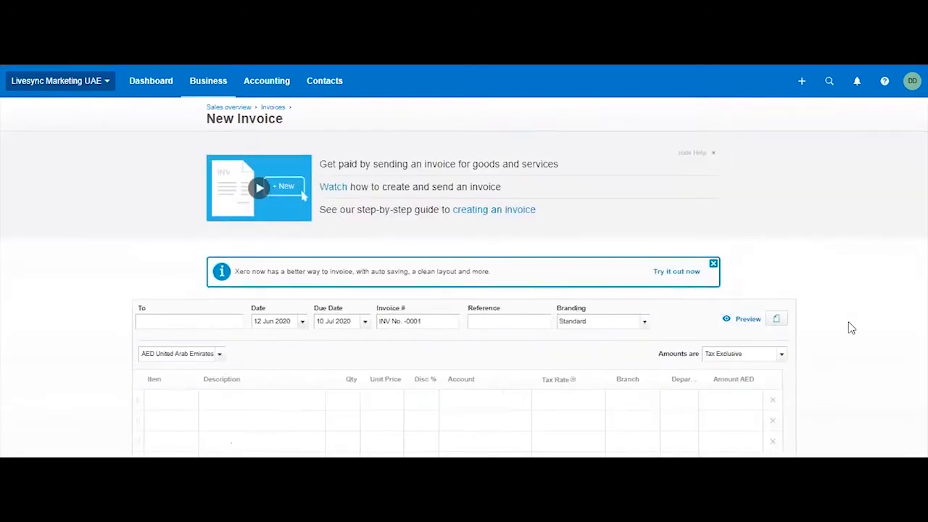
# Address the invoice to a new contact called Sample Customer.
pyautogui.scroll(-2, 853, 328)
pyautogui.scroll(-1, 852, 328)
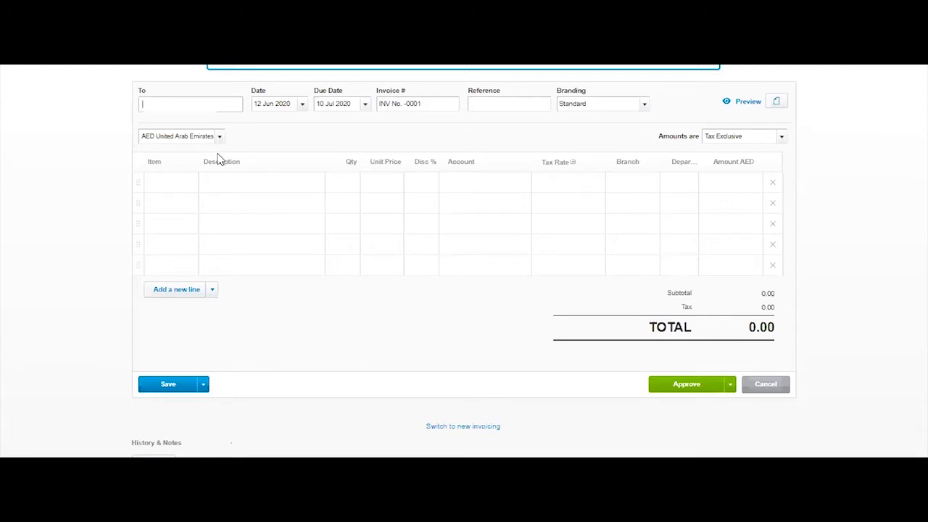
pyautogui.write('Sample C')
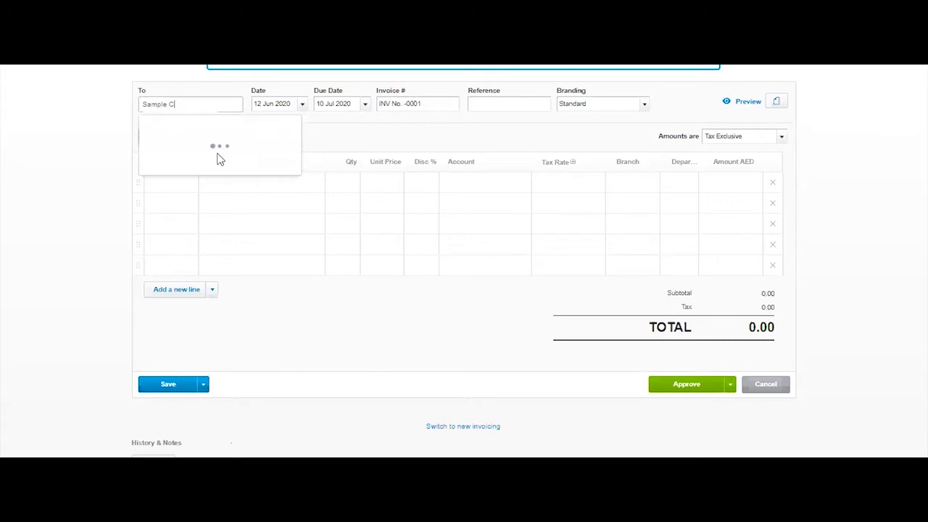
pyautogui.write('ustomer')
pyautogui.click(211, 169)
# Review the invoice's date and due date calendars and its invoice number.
pyautogui.click(303, 105)
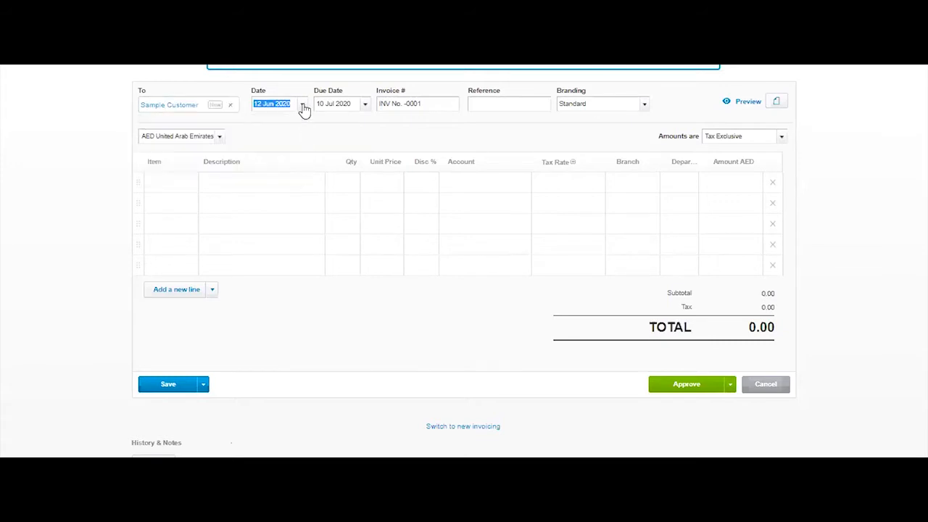
pyautogui.click(290, 129)
pyautogui.click(356, 108)
pyautogui.click(366, 107)
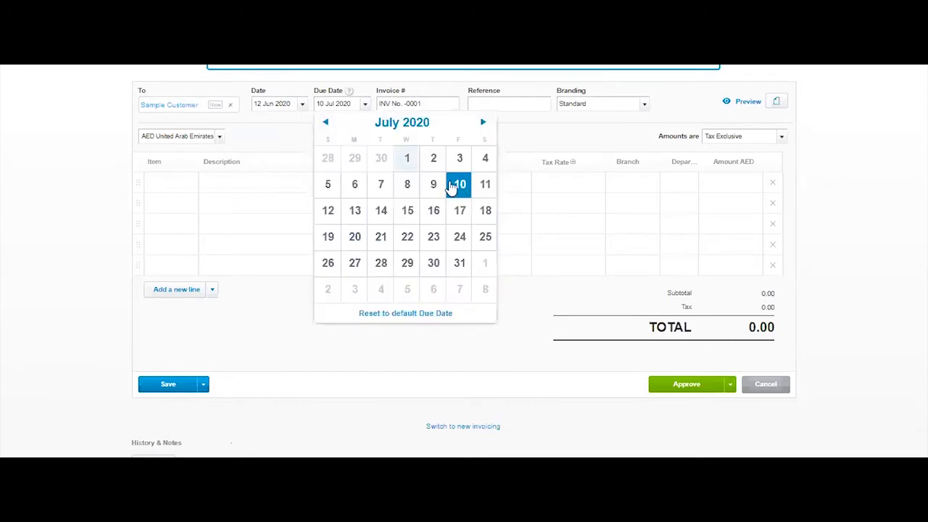
pyautogui.click(537, 134)
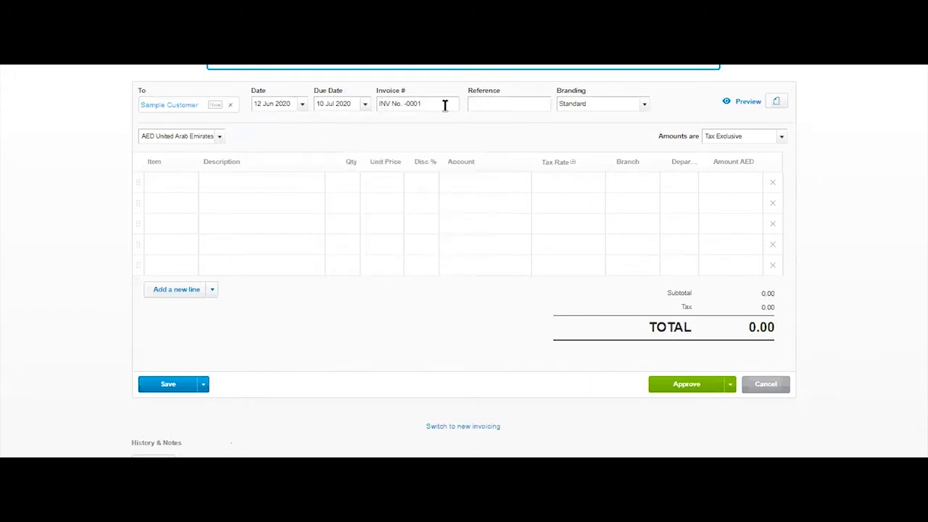
pyautogui.moveTo(420, 104); pyautogui.dragTo(379, 106)
# Enter "Marketing Monthly Fee" as the invoice reference.
pyautogui.click(501, 105)
pyautogui.write('marketing Monthly Fee')
# Examine the invoice's branding themes and its file attachment options, leaving the file browser without choosing a file.
pyautogui.click(643, 105)
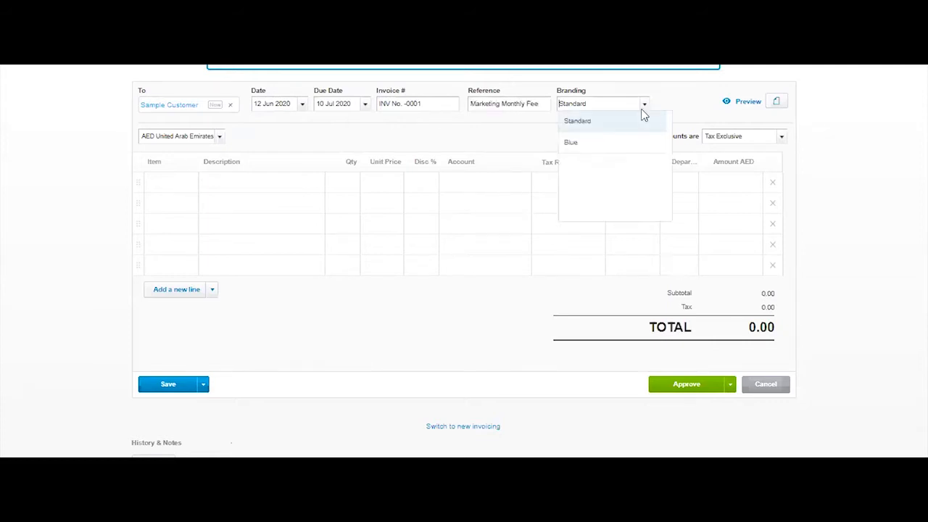
pyautogui.click(723, 113)
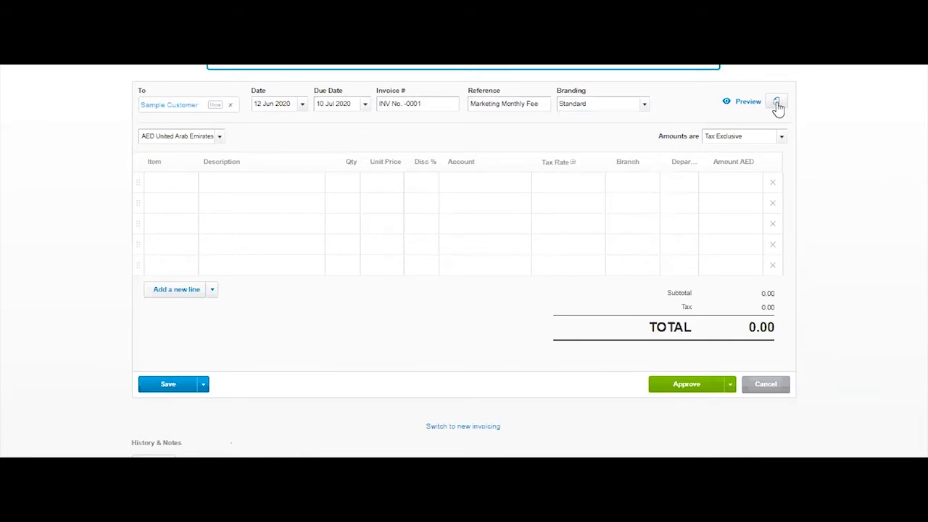
pyautogui.click(777, 104)
pyautogui.click(732, 267)
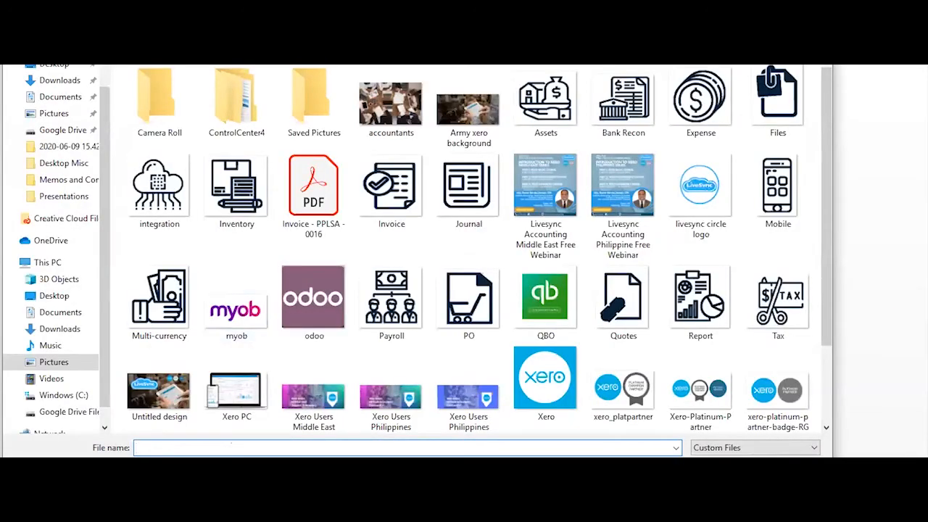
pyautogui.click(788, 470)
pyautogui.click(848, 201)
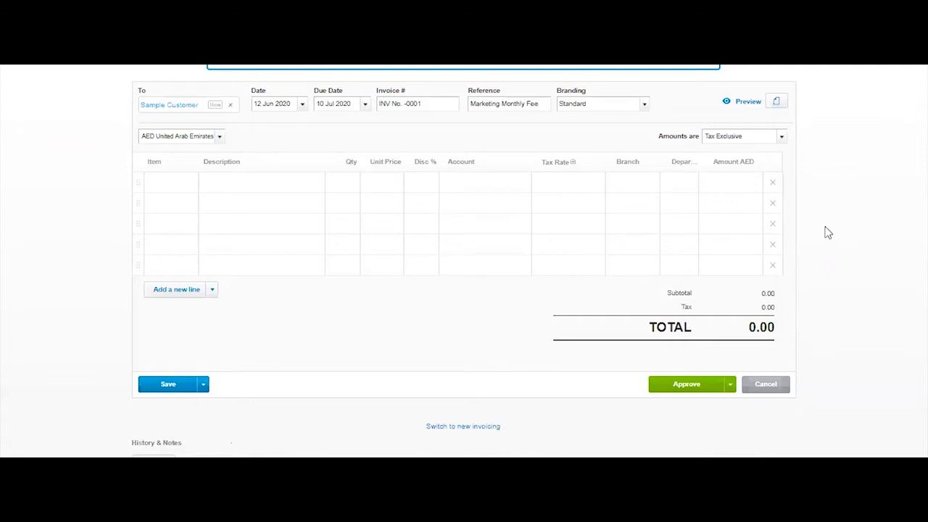
pyautogui.click(775, 102)
pyautogui.click(857, 233)
# Select AED United Arab Emirates Dirham as the invoice currency.
pyautogui.click(219, 138)
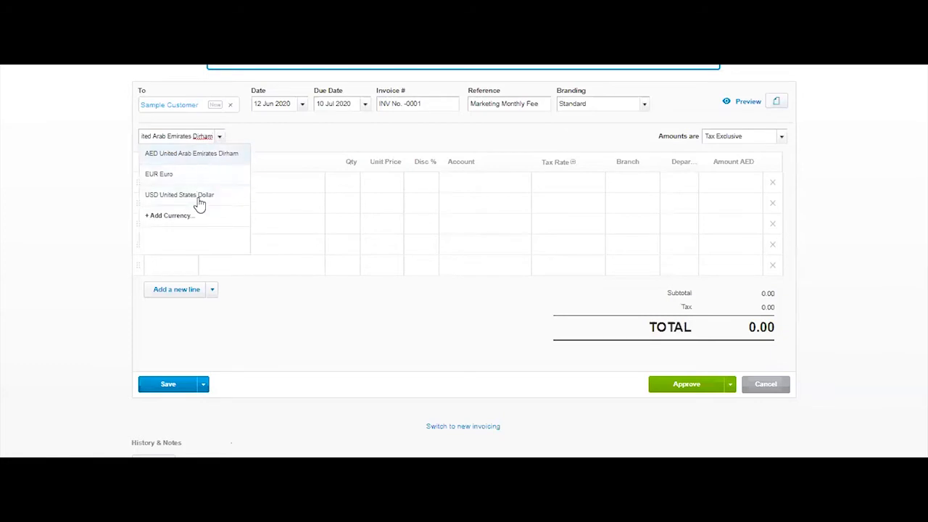
pyautogui.click(223, 161)
# Copy the reference text "Marketing Monthly Fee" into the description of the first invoice line.
pyautogui.click(264, 190)
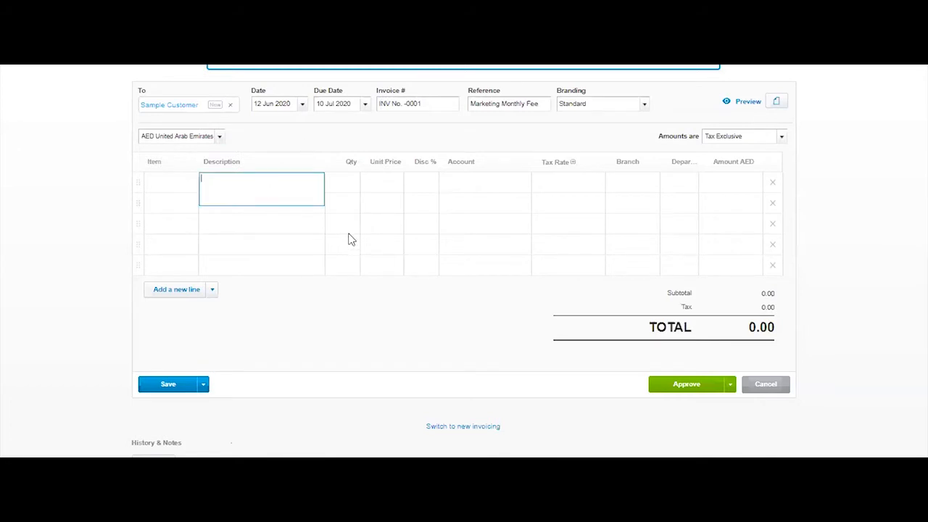
pyautogui.click(486, 103)
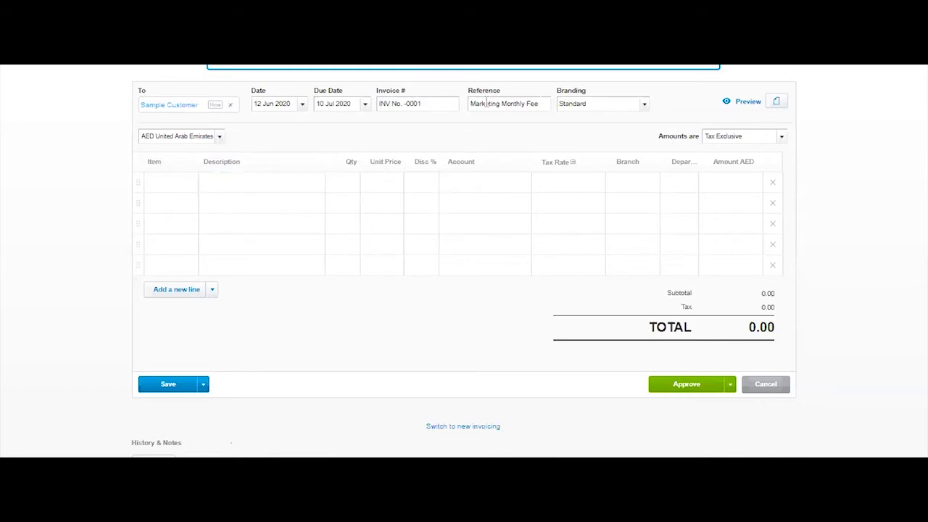
pyautogui.moveTo(540, 103); pyautogui.dragTo(470, 102)
pyautogui.hotkey('ctrl', 'c')
pyautogui.click(242, 183)
pyautogui.hotkey('ctrl', 'v')
# Set the Marketing Monthly Fee line's quantity to 1 and its unit price to 1,000.
pyautogui.click(348, 187)
pyautogui.write('1.0000')
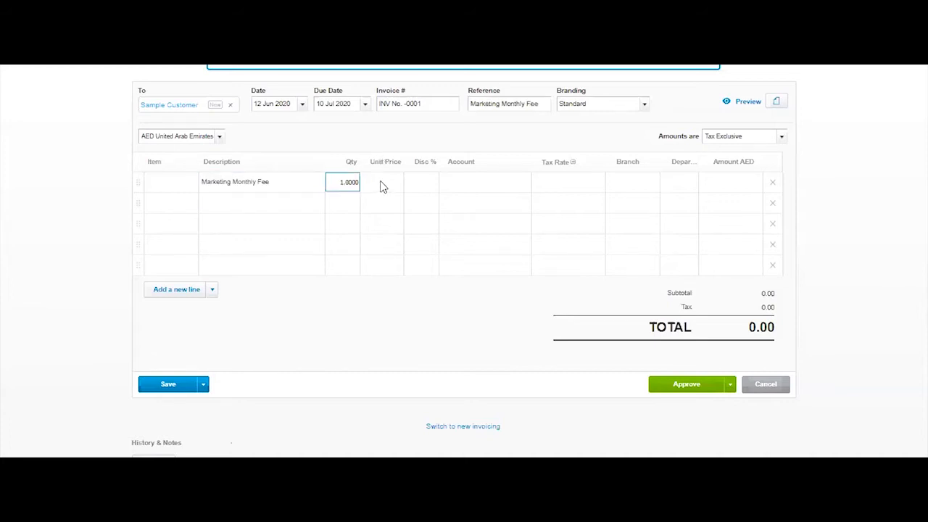
pyautogui.click(382, 183)
pyautogui.write('1,')
pyautogui.write('000')
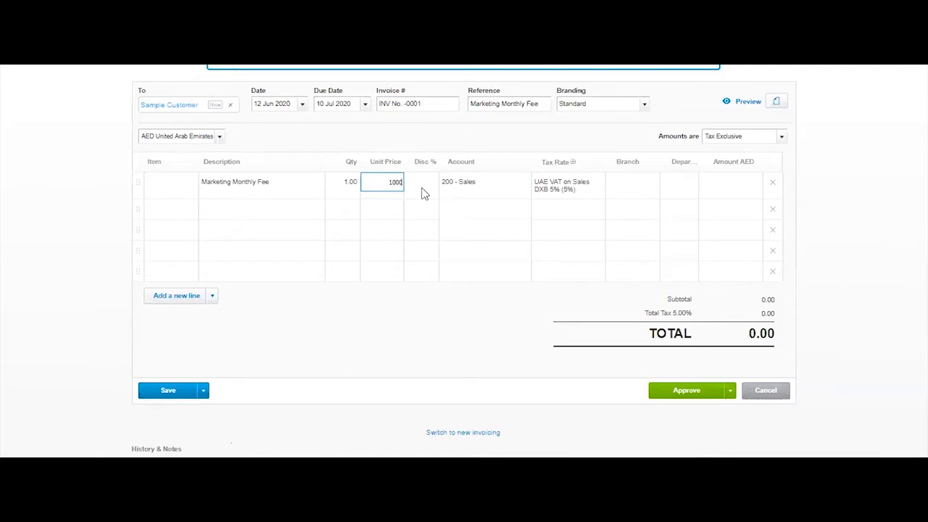
pyautogui.click(506, 196)
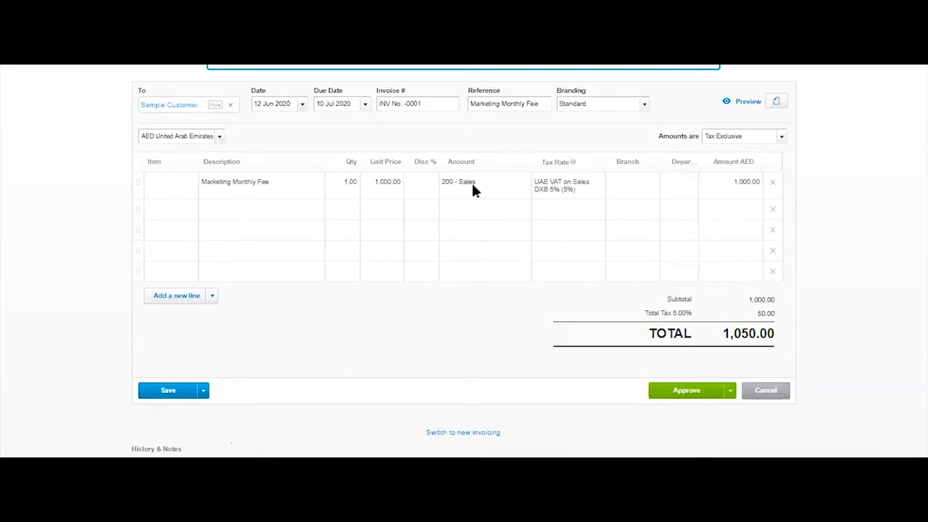
# Try UAE VAT on Sales AUH 5% as the line's tax rate and return it to UAE VAT on Sales DXB 5%.
pyautogui.click(598, 187)
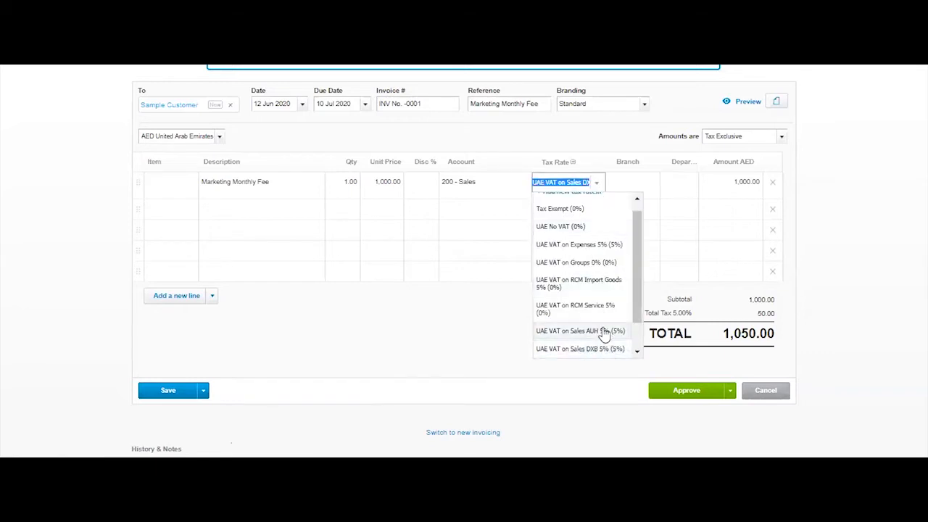
pyautogui.click(603, 331)
pyautogui.click(600, 185)
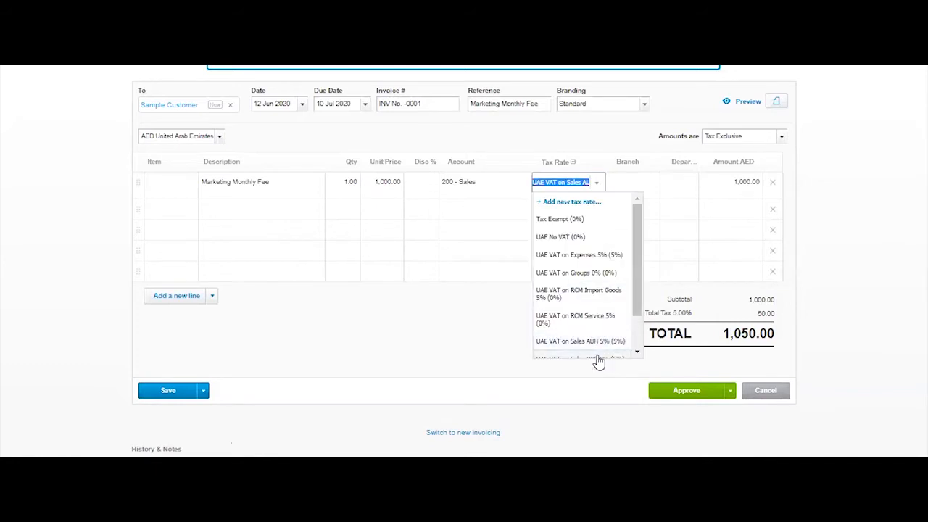
pyautogui.click(596, 358)
pyautogui.click(520, 187)
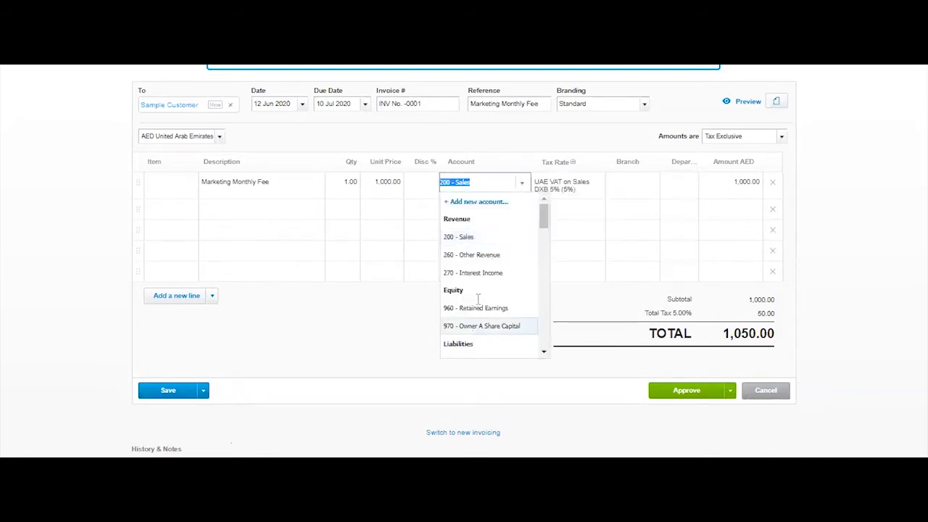
# Assign the Marketing Monthly Fee line to Branch 1 and Department 1.
pyautogui.click(652, 190)
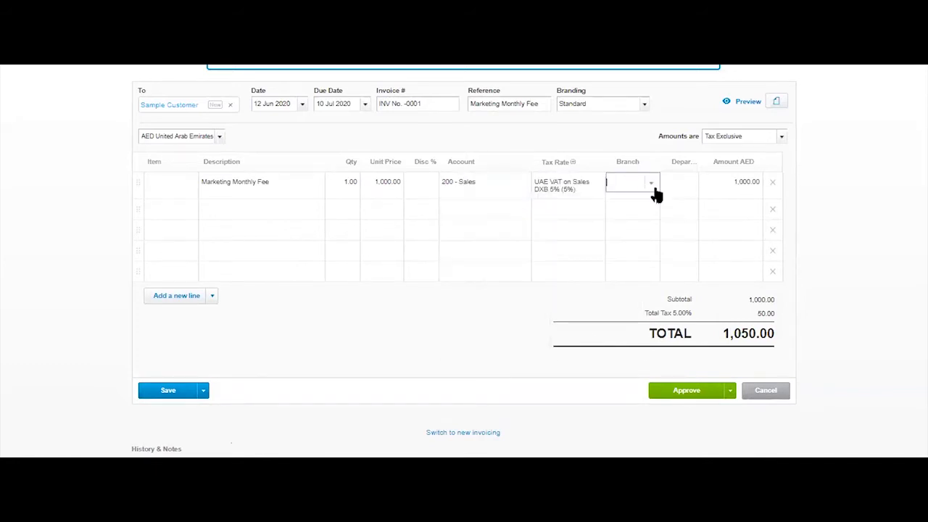
pyautogui.click(653, 187)
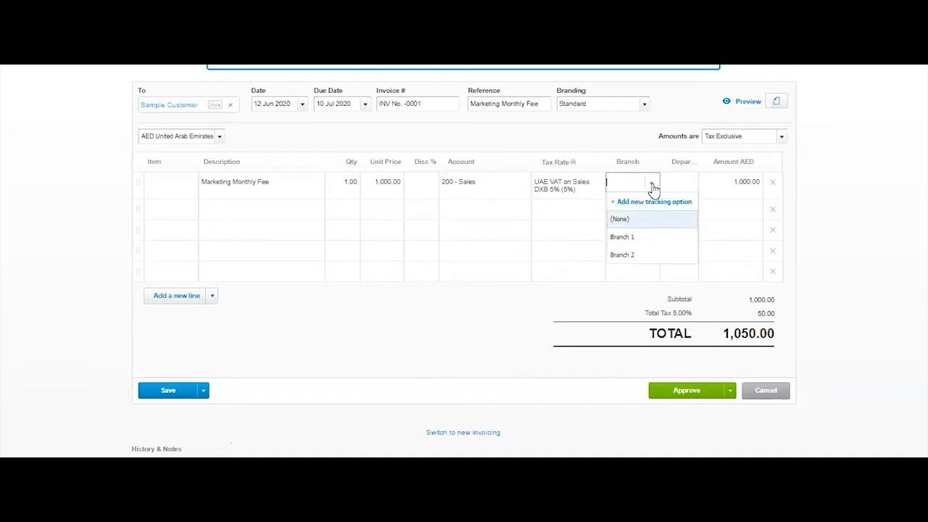
pyautogui.click(648, 240)
pyautogui.click(690, 187)
pyautogui.click(693, 187)
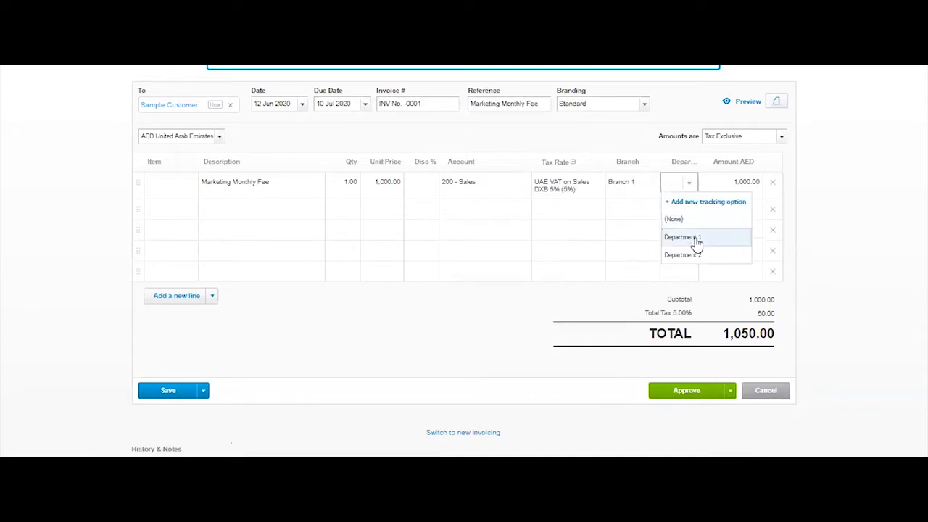
pyautogui.click(693, 240)
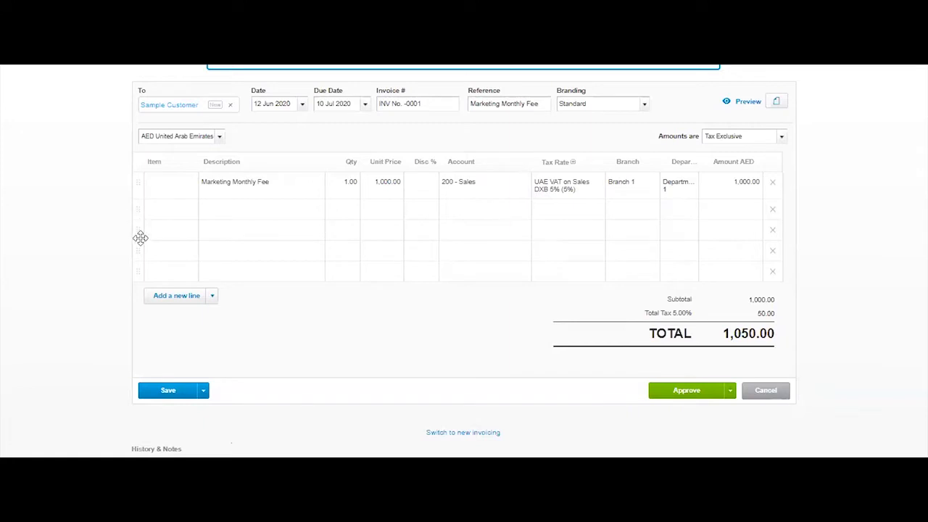
# Delete the four empty lines below the Marketing Monthly Fee line and add one blank line.
pyautogui.moveTo(141, 238); pyautogui.dragTo(141, 249)
pyautogui.moveTo(139, 204); pyautogui.dragTo(137, 217)
pyautogui.click(775, 211)
pyautogui.click(774, 223)
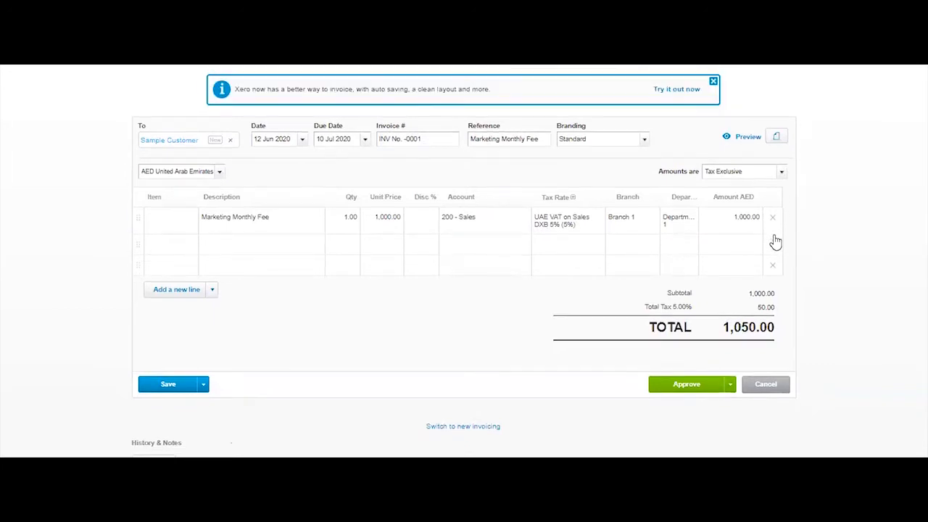
pyautogui.click(774, 244)
pyautogui.click(773, 268)
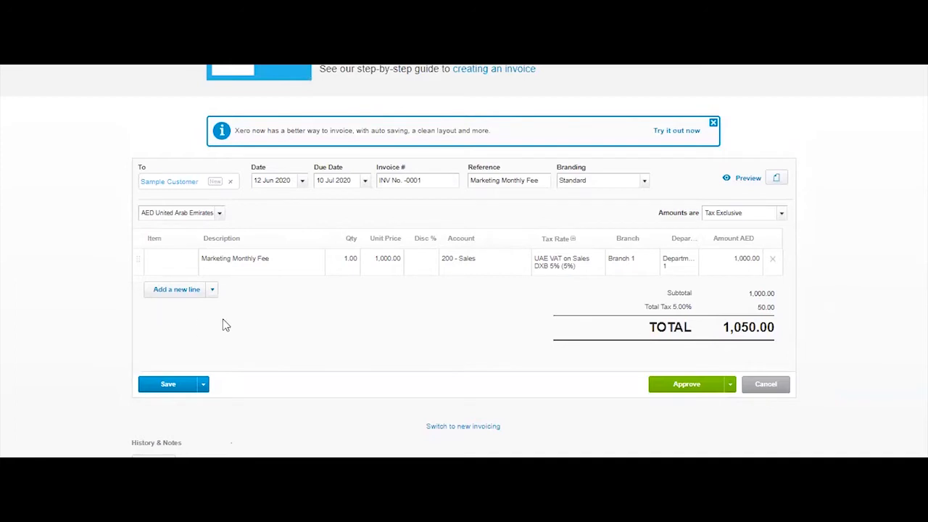
pyautogui.click(174, 290)
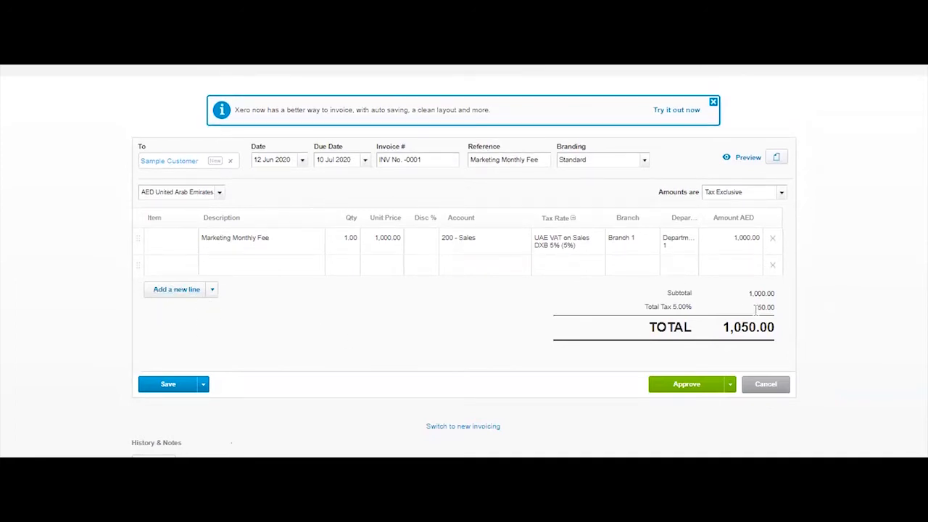
# Review the invoice's tax amount and total, keeping the amounts set to Tax Exclusive.
pyautogui.moveTo(754, 310); pyautogui.dragTo(779, 308)
pyautogui.moveTo(758, 196); pyautogui.dragTo(689, 190)
pyautogui.click(781, 193)
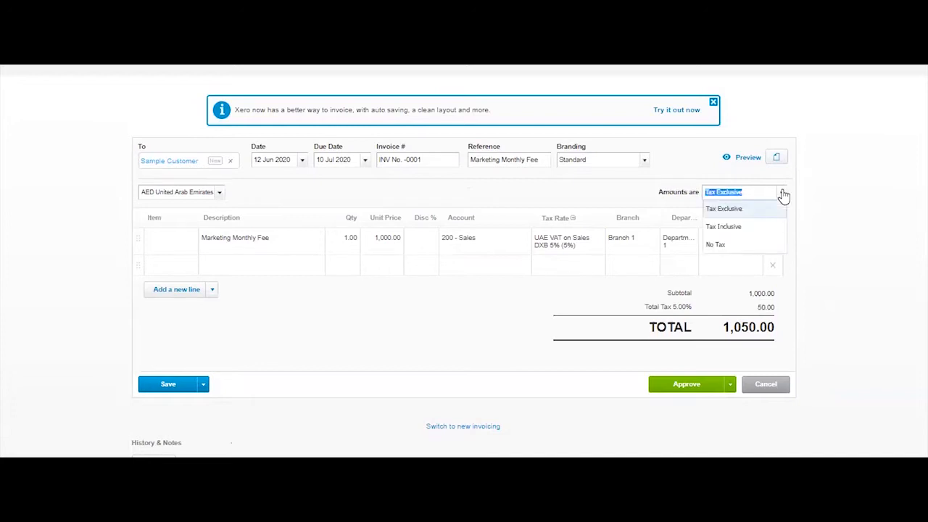
pyautogui.click(740, 209)
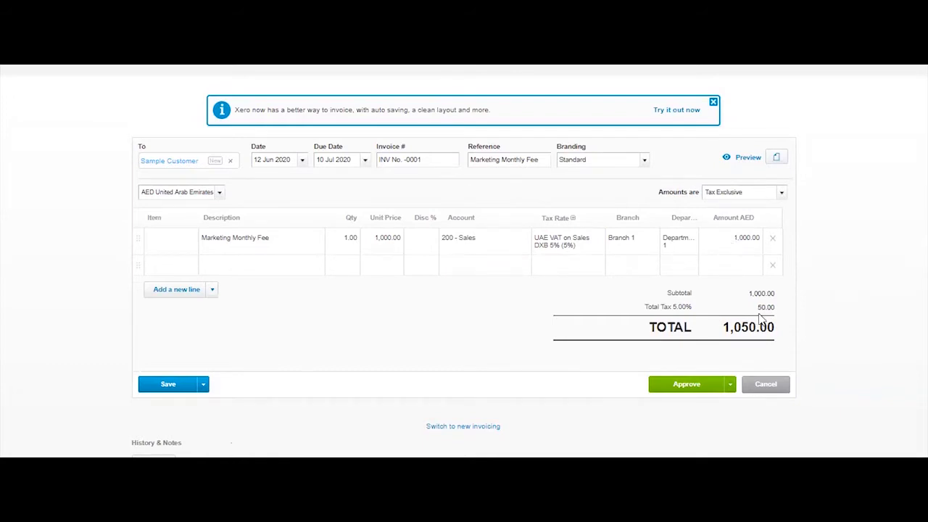
pyautogui.moveTo(722, 325); pyautogui.dragTo(775, 330)
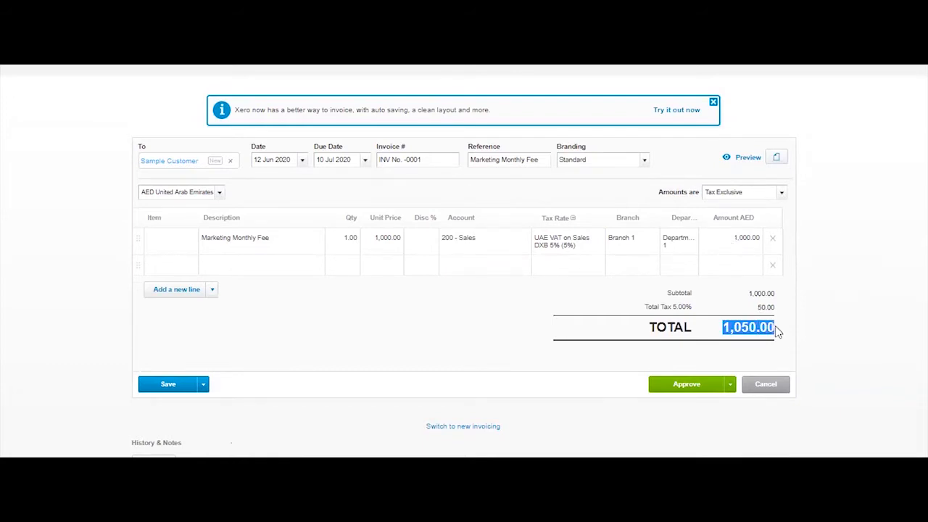
pyautogui.click(825, 362)
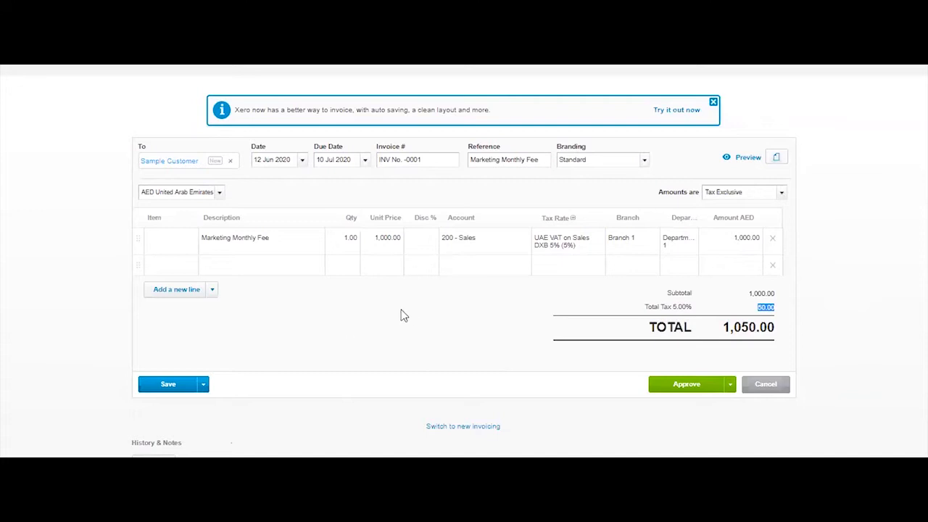
# Save the invoice as a draft.
pyautogui.click(203, 385)
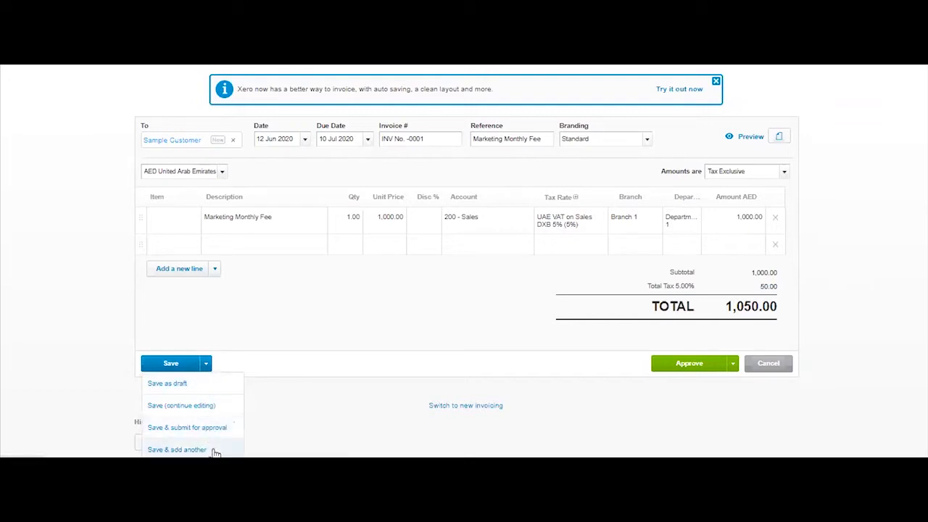
pyautogui.click(194, 389)
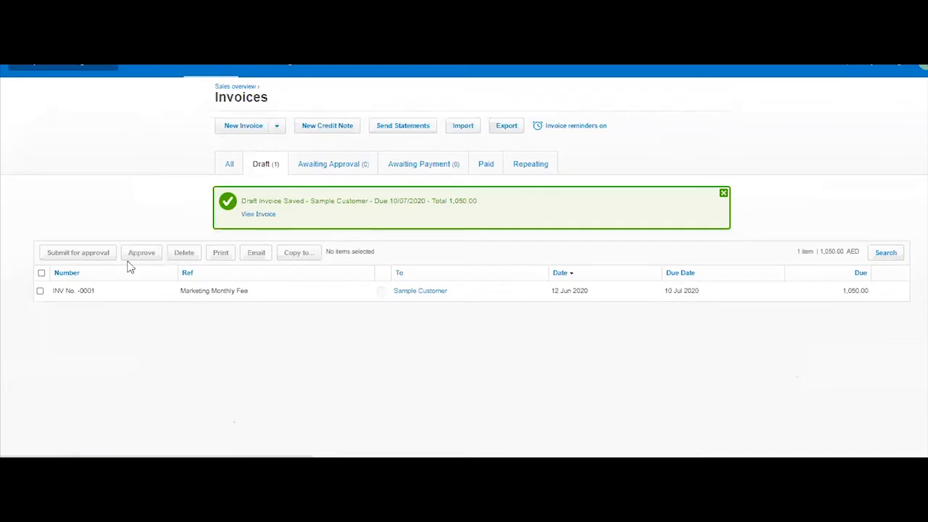
# Open the Sample Customer draft invoice for the Marketing Monthly Fee and submit it for approval.
pyautogui.click(41, 272)
pyautogui.click(99, 260)
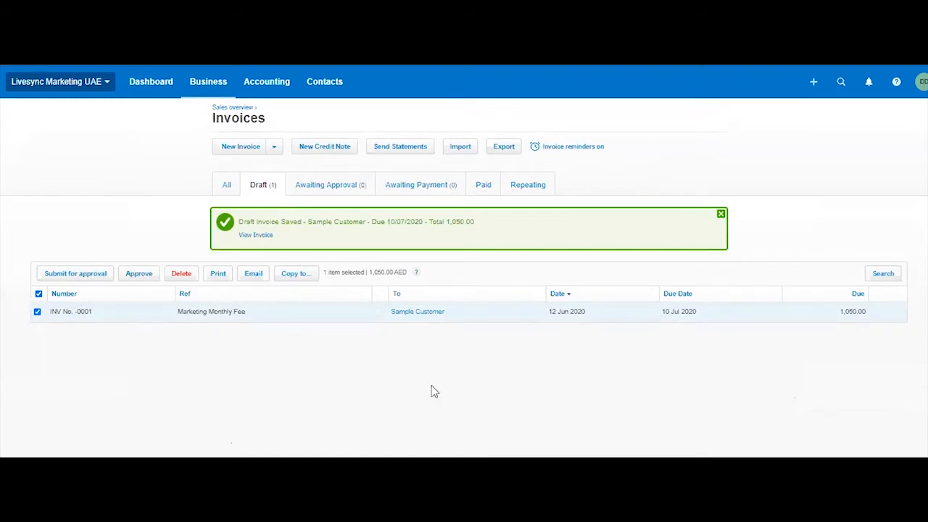
pyautogui.click(414, 314)
pyautogui.scroll(-3, 417, 332)
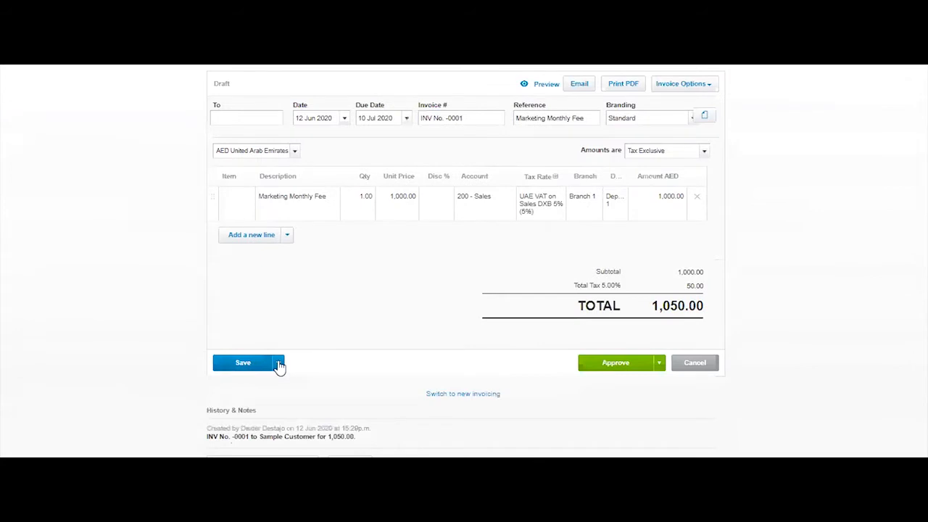
pyautogui.click(204, 356)
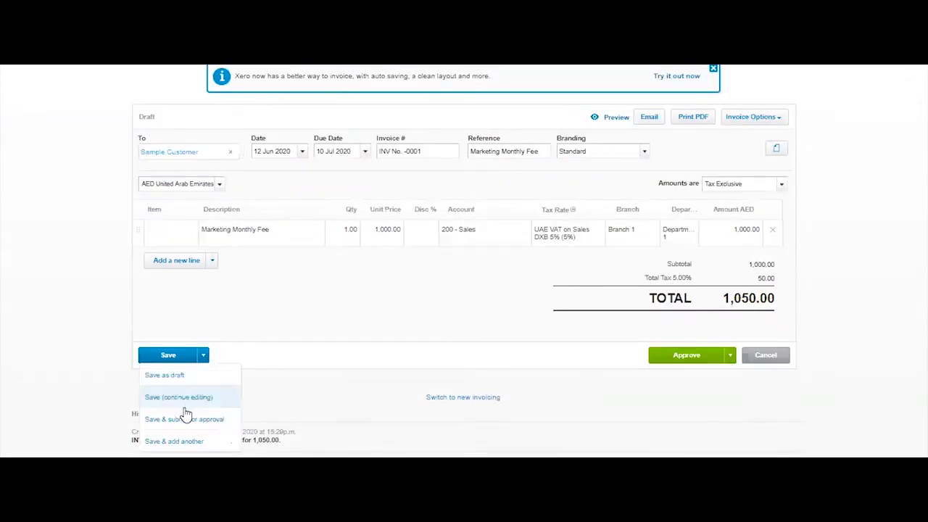
pyautogui.click(338, 406)
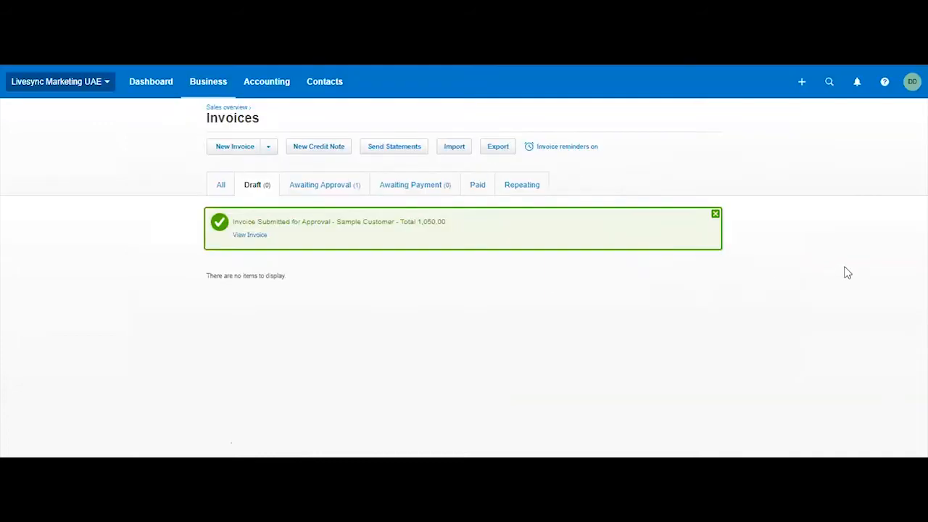
# View the Profit and Loss report for June 2020 while the invoice awaits approval.
pyautogui.scroll(-1, 847, 273)
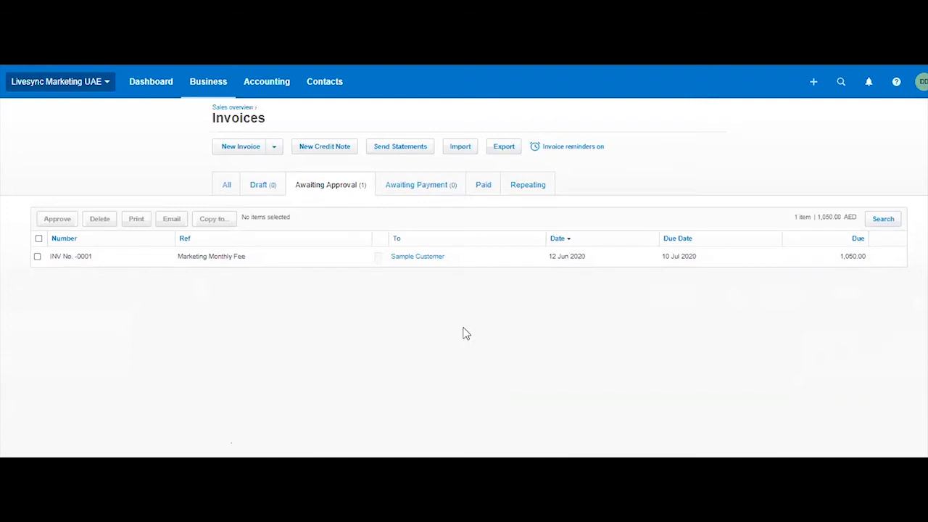
pyautogui.click(276, 84)
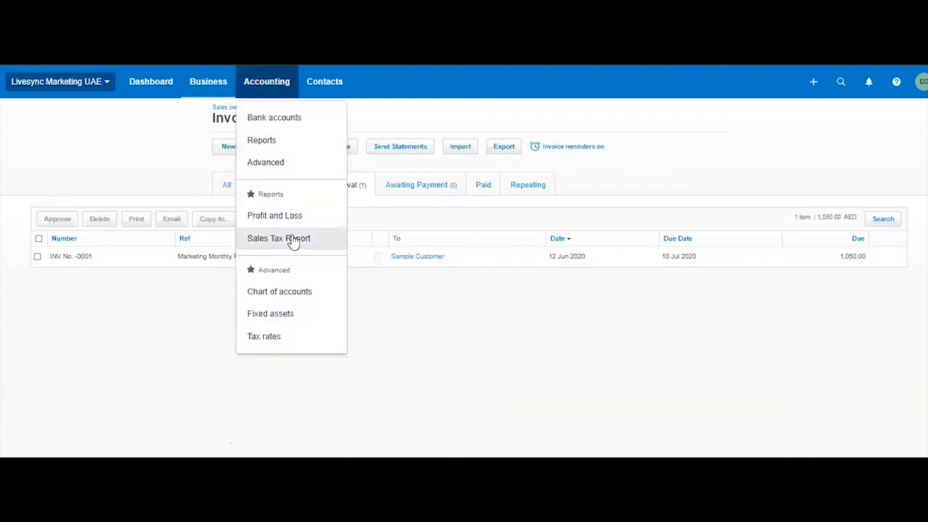
pyautogui.click(521, 313)
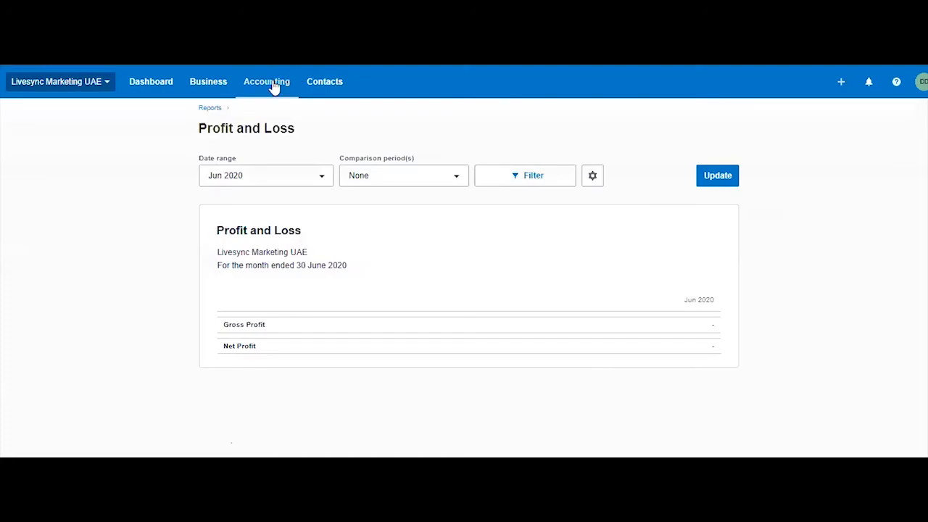
# Return to the invoices awaiting approval and approve the Sample Customer invoice.
pyautogui.click(215, 89)
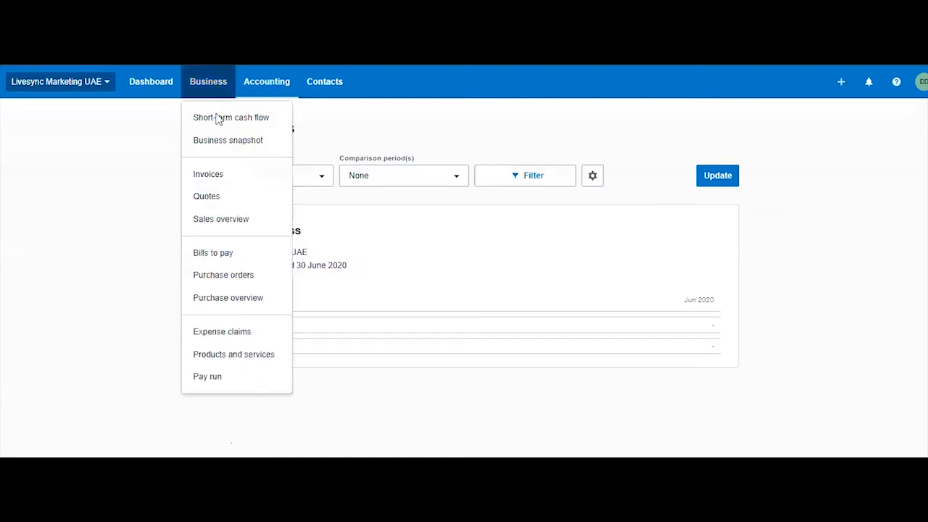
pyautogui.click(221, 223)
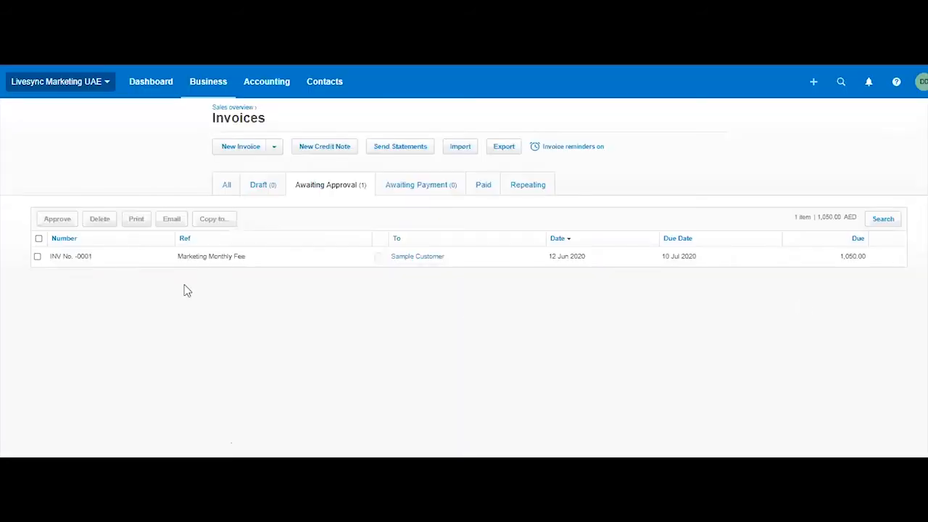
pyautogui.click(37, 256)
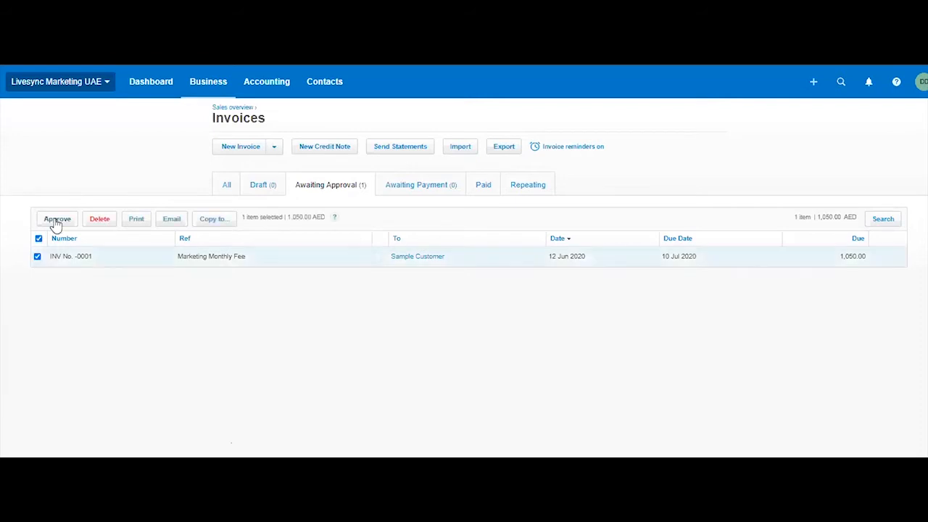
pyautogui.click(462, 256)
pyautogui.scroll(-1, 653, 377)
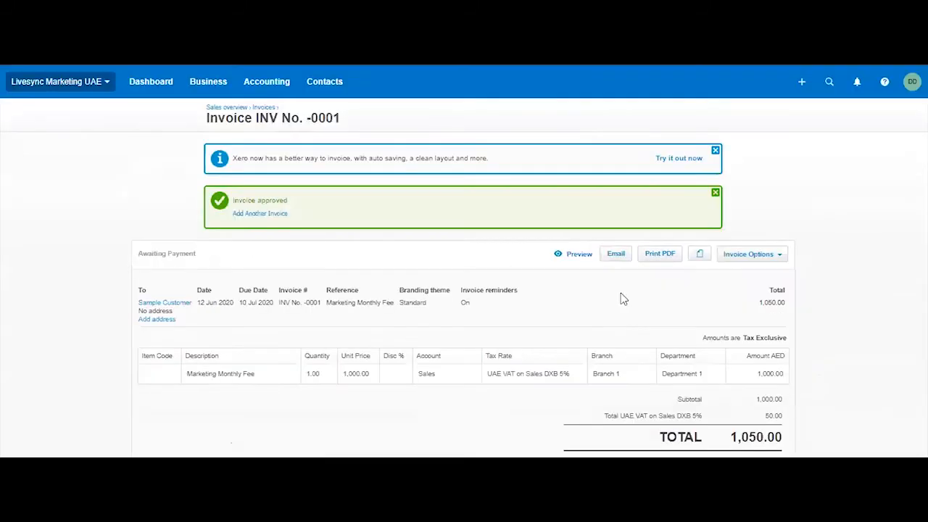
pyautogui.scroll(-2, 810, 174)
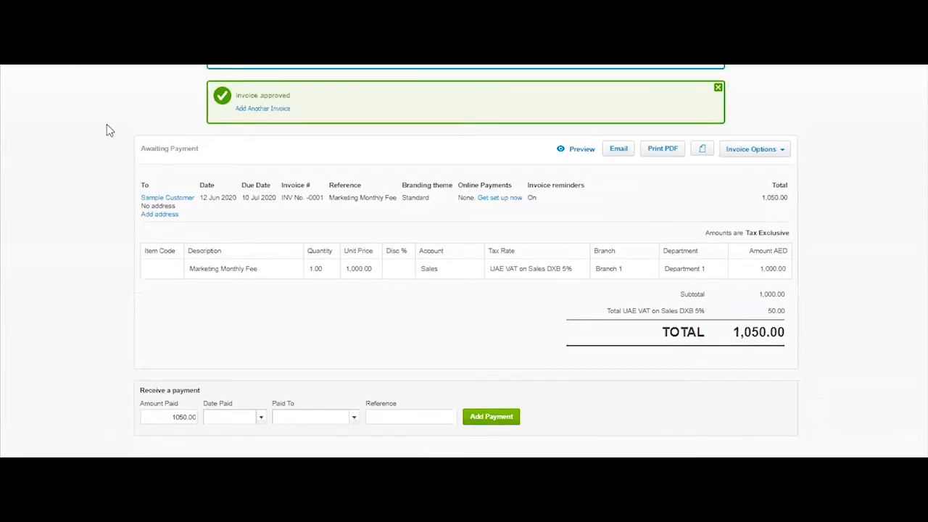
# Add the Aged Receivables report from the additional Sales reports to the favourite reports.
pyautogui.scroll(3, 306, 114)
pyautogui.click(283, 107)
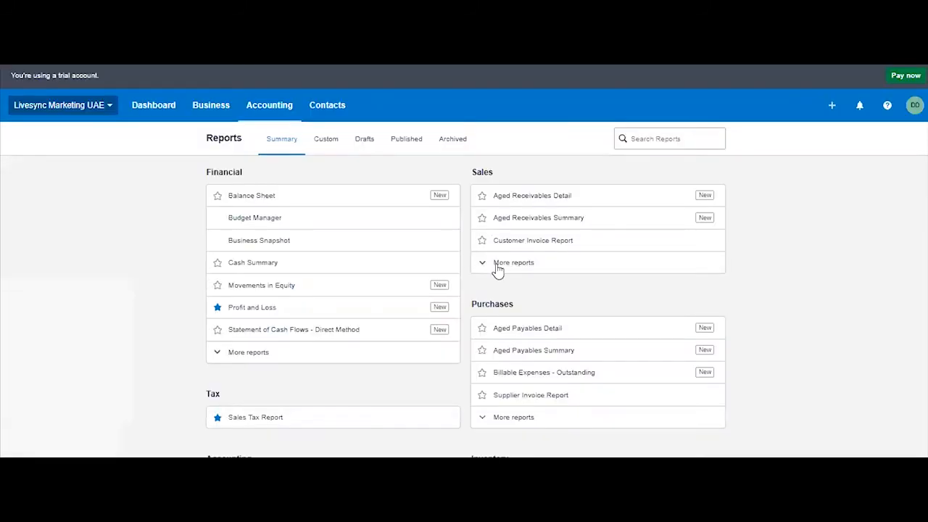
pyautogui.click(497, 269)
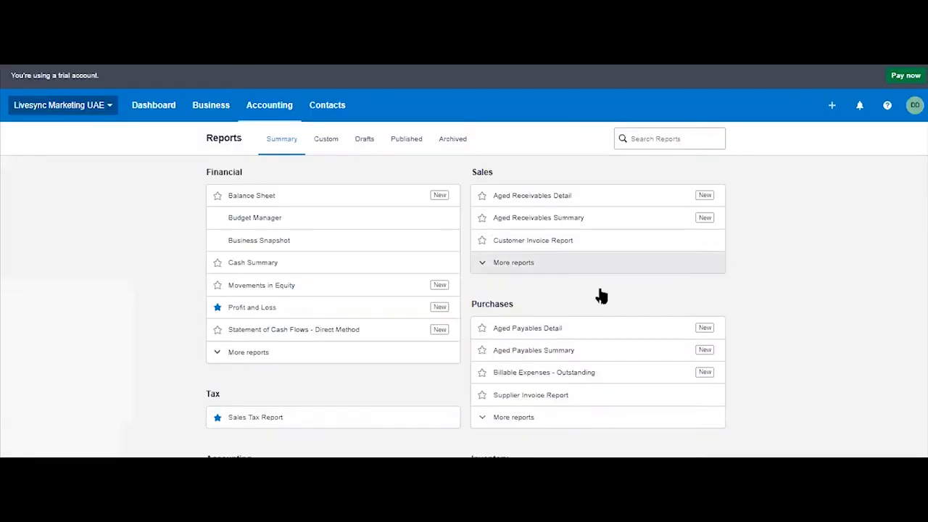
pyautogui.click(482, 268)
pyautogui.click(283, 119)
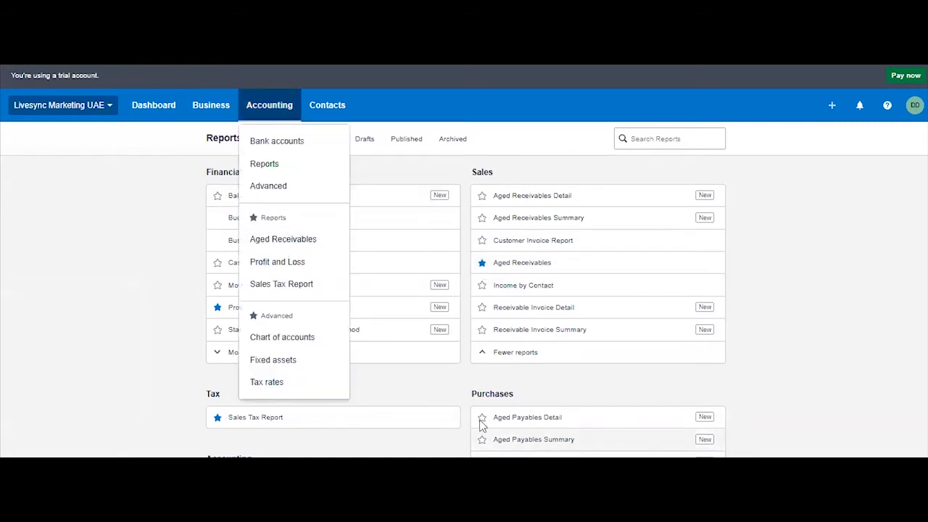
# Add the Aged Payables report from the additional Purchases reports to the favourite reports.
pyautogui.scroll(-2, 482, 426)
pyautogui.click(498, 370)
pyautogui.click(482, 369)
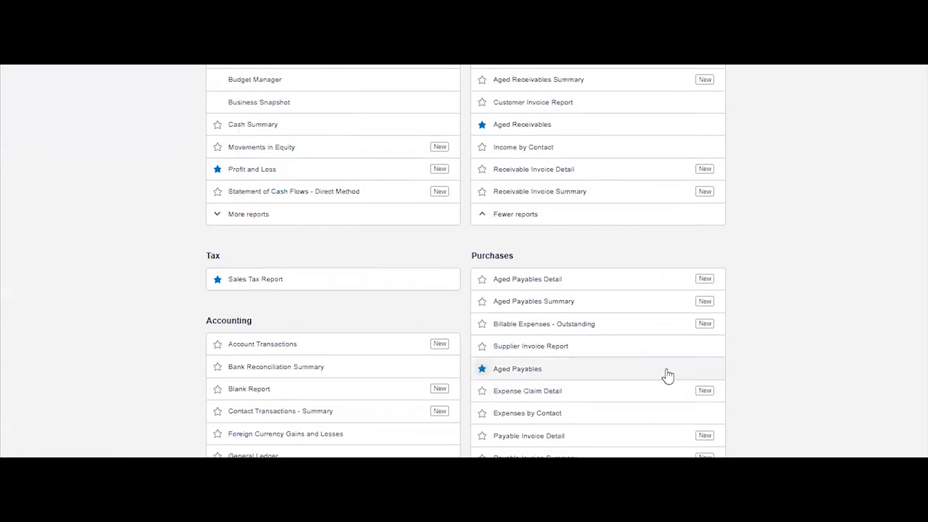
pyautogui.scroll(5, 667, 375)
pyautogui.click(269, 106)
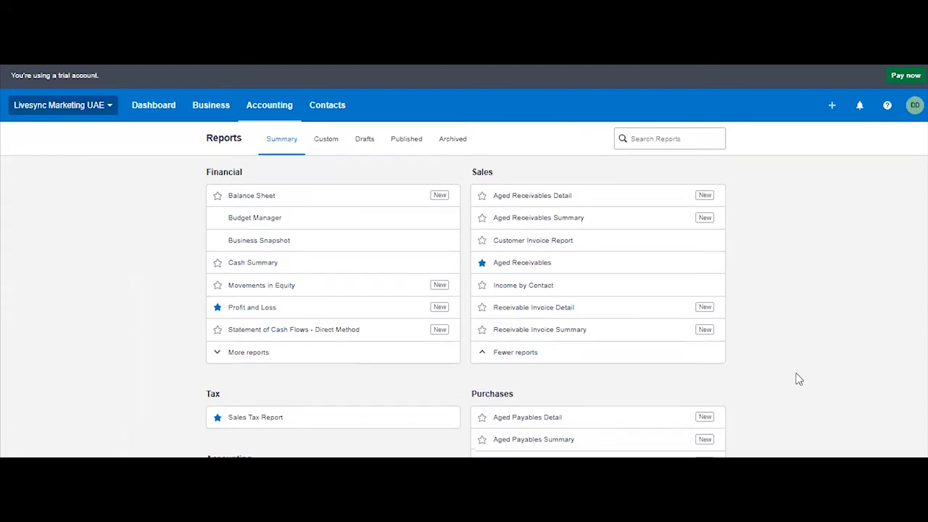
# Review Sample Customer's balance in the Aged Receivables report and the sales in the June 2020 Profit and Loss report.
pyautogui.click(522, 263)
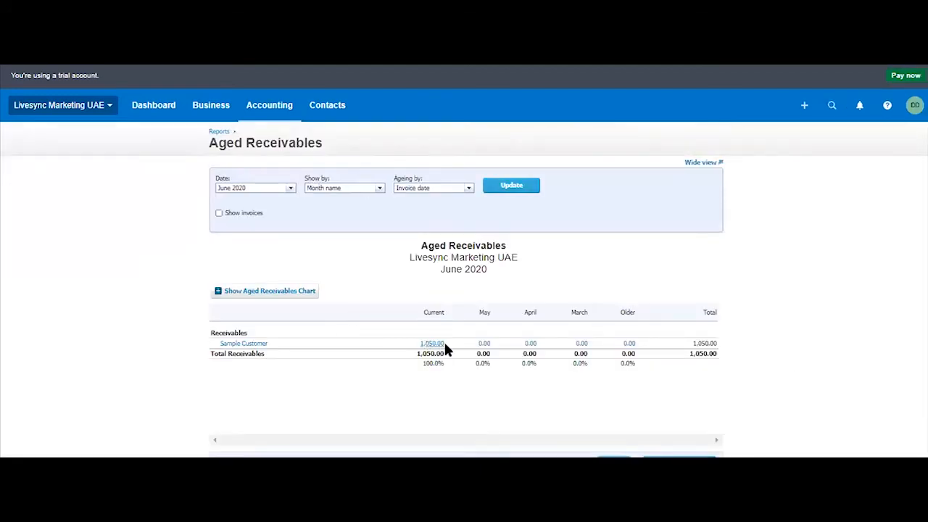
pyautogui.click(279, 116)
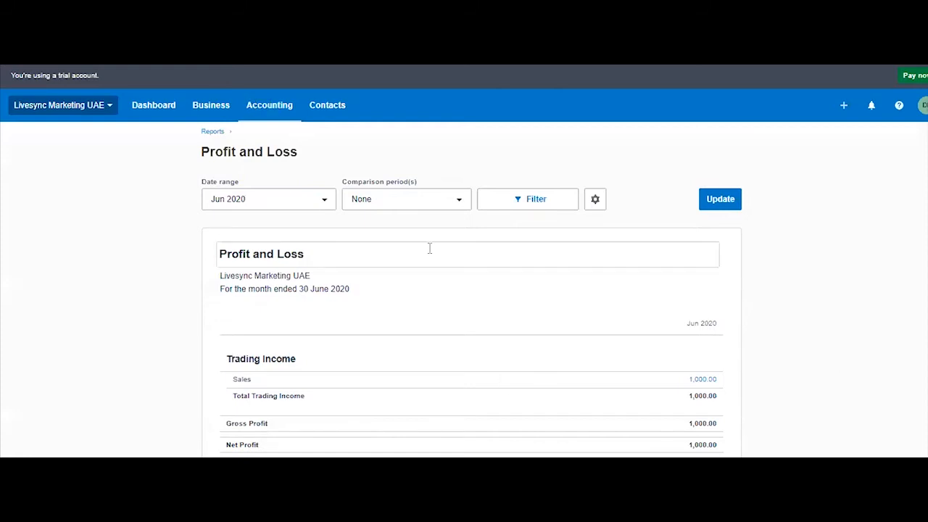
# Add the Balance Sheet report from the additional Financial reports to the favourite reports.
pyautogui.click(282, 114)
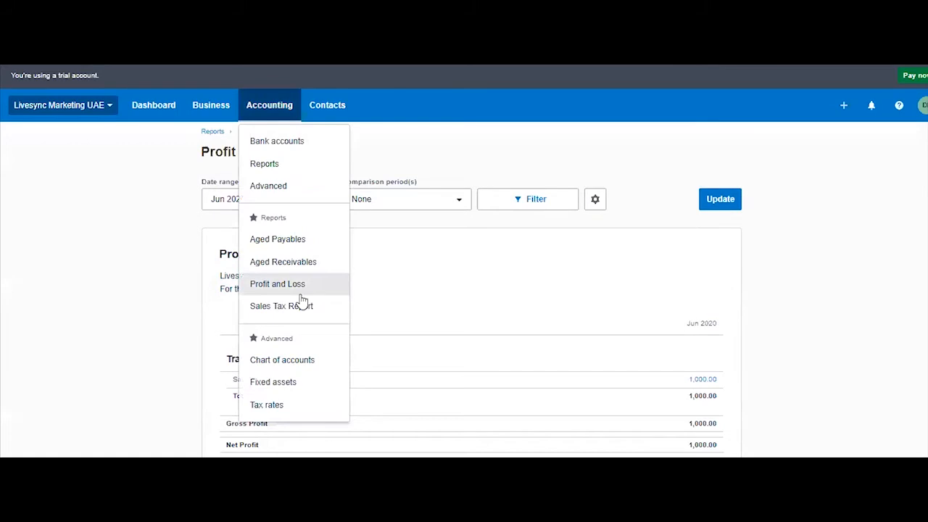
pyautogui.click(289, 167)
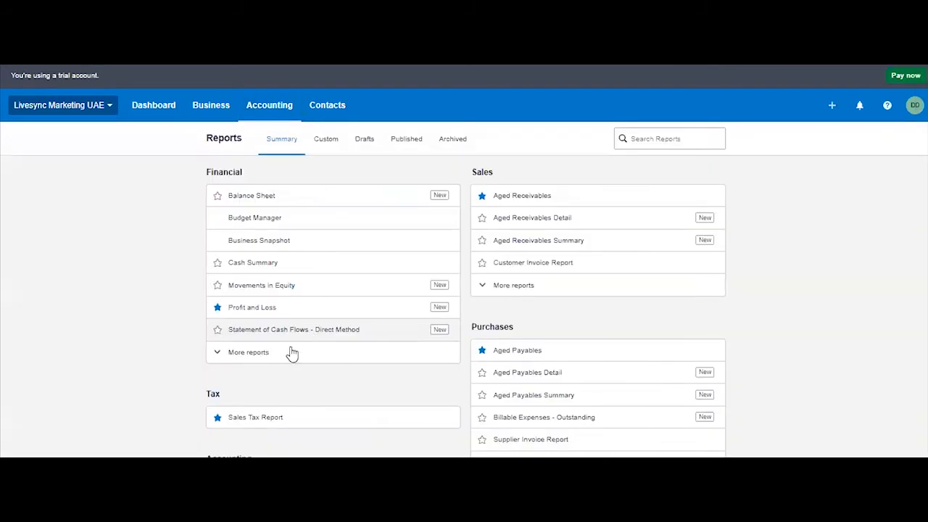
pyautogui.click(254, 354)
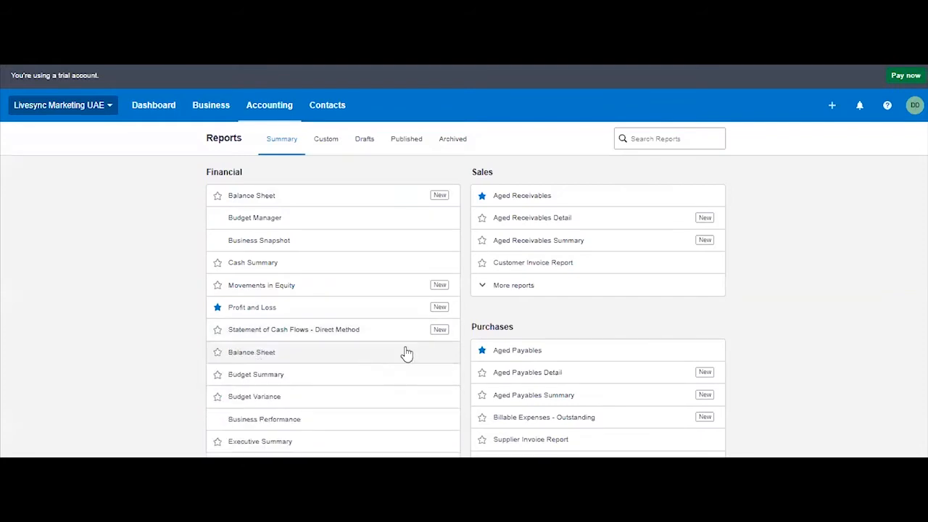
pyautogui.scroll(-1, 406, 391)
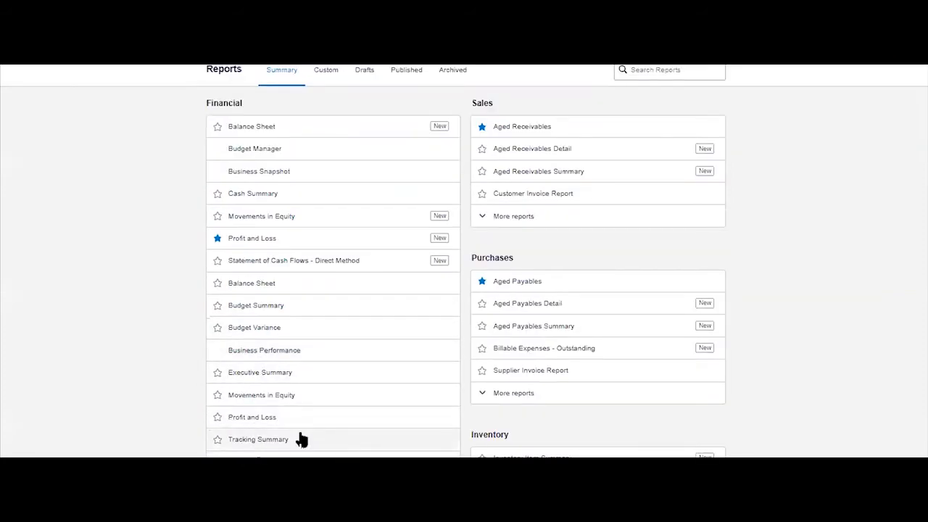
pyautogui.click(218, 283)
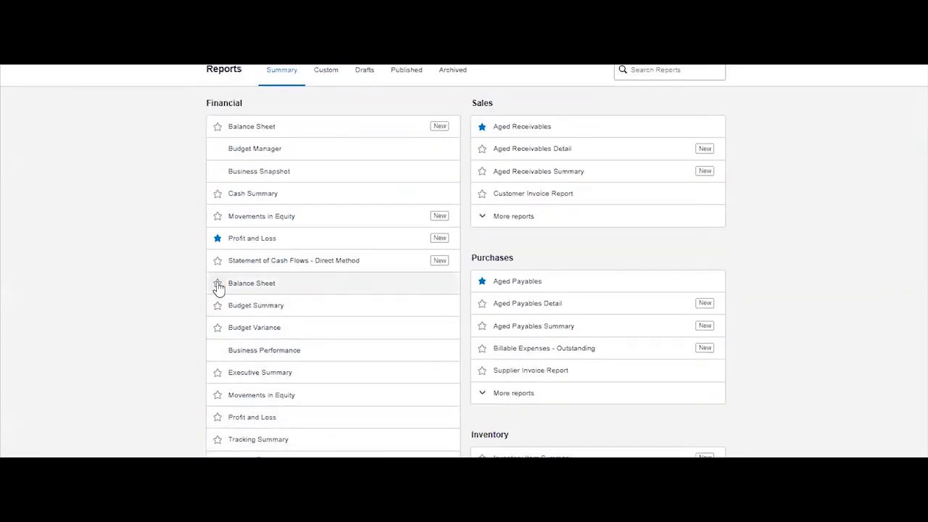
pyautogui.scroll(-2, 464, 347)
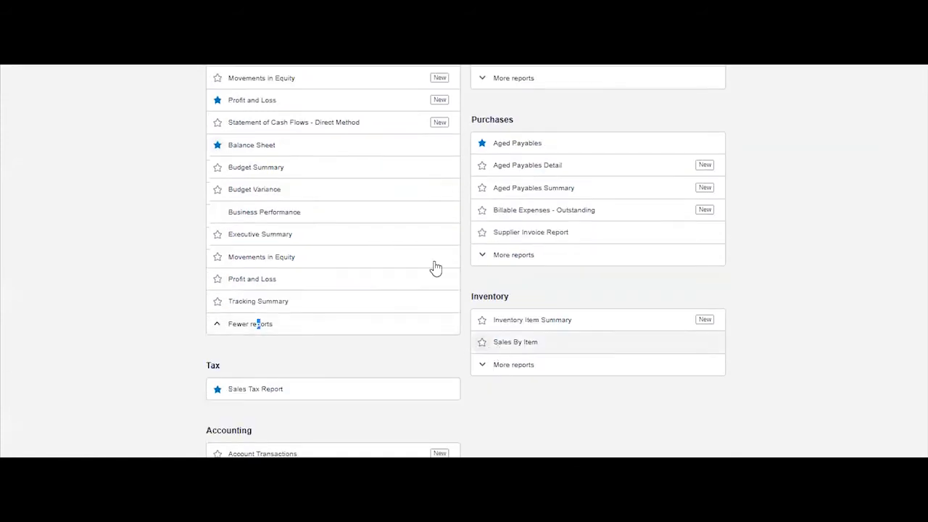
pyautogui.scroll(3, 421, 247)
# Examine the Sales Tax transactions behind the Balance Sheet for 1 Jul 2019 to 30 Jun 2020.
pyautogui.click(276, 111)
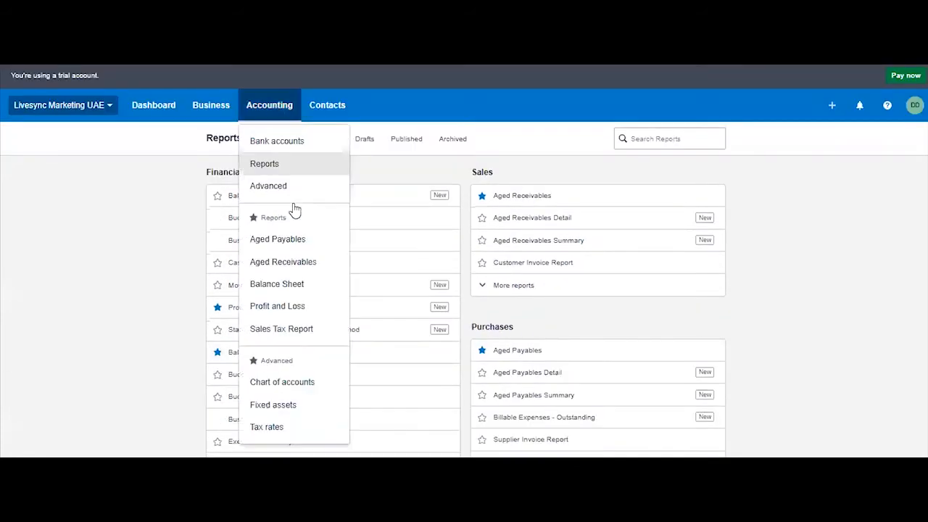
pyautogui.click(899, 298)
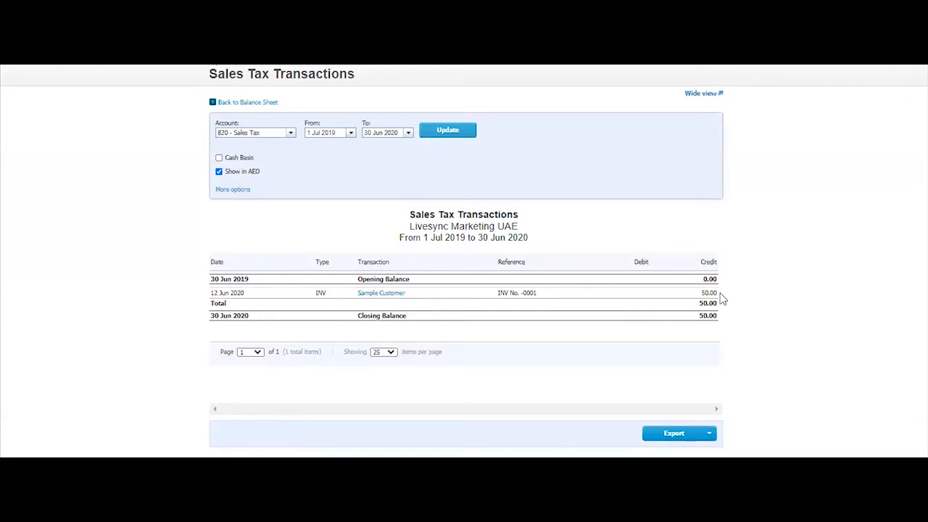
pyautogui.scroll(1, 810, 296)
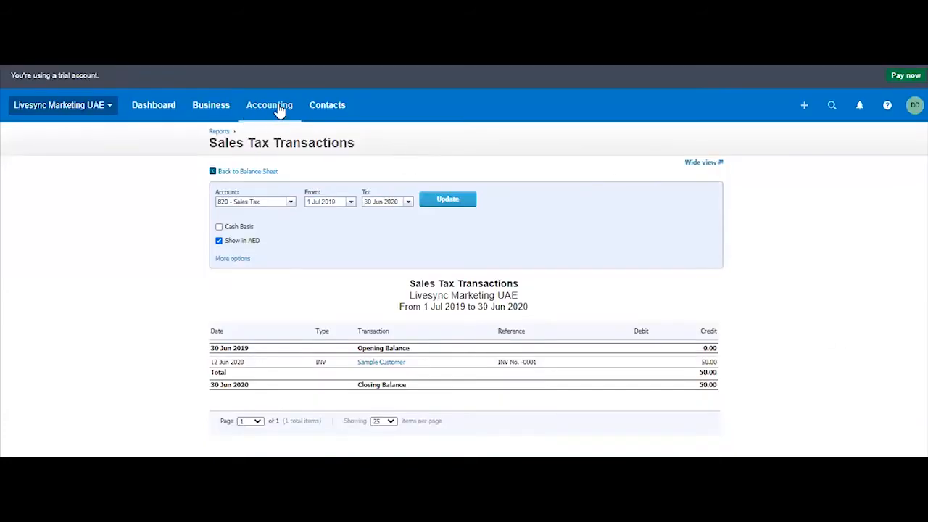
# Set the expected payment date of the Sample Customer invoice awaiting payment to 30 Jun 2020 and save it.
pyautogui.click(211, 107)
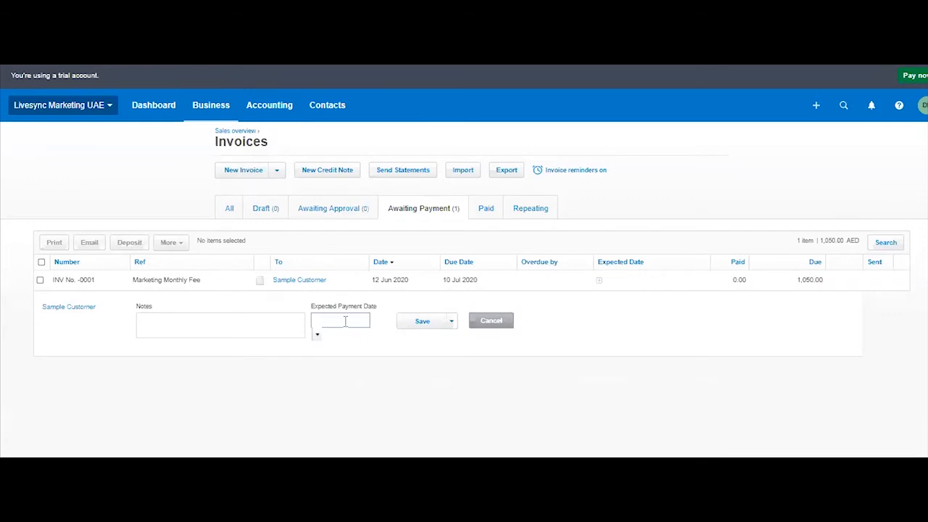
pyautogui.click(317, 335)
pyautogui.click(378, 274)
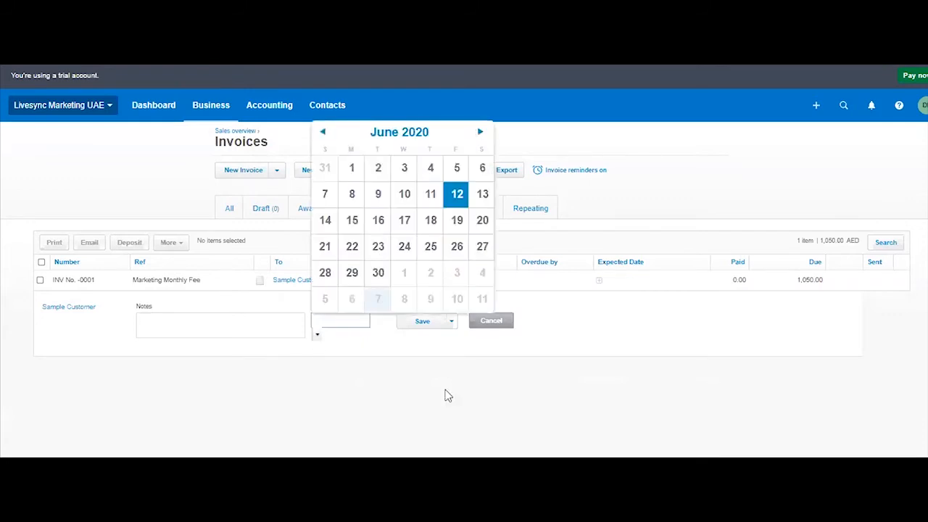
pyautogui.click(422, 321)
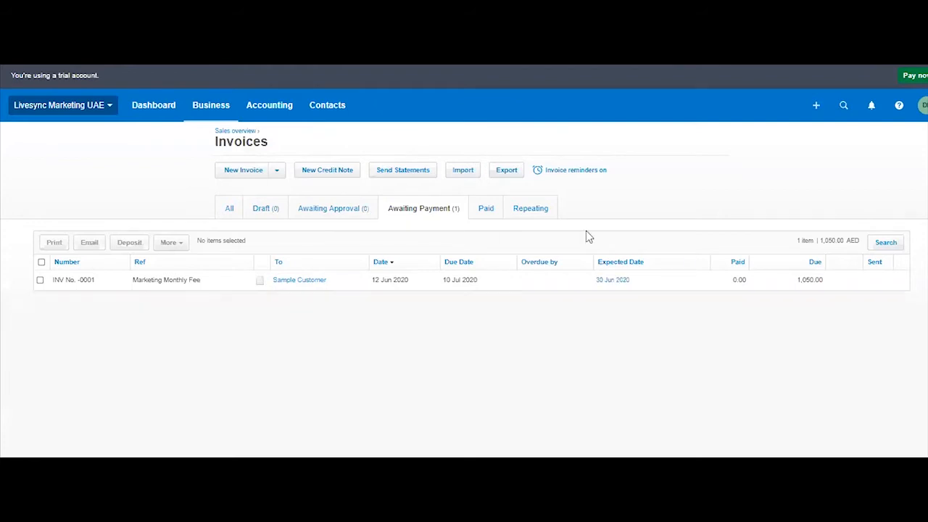
pyautogui.click(221, 112)
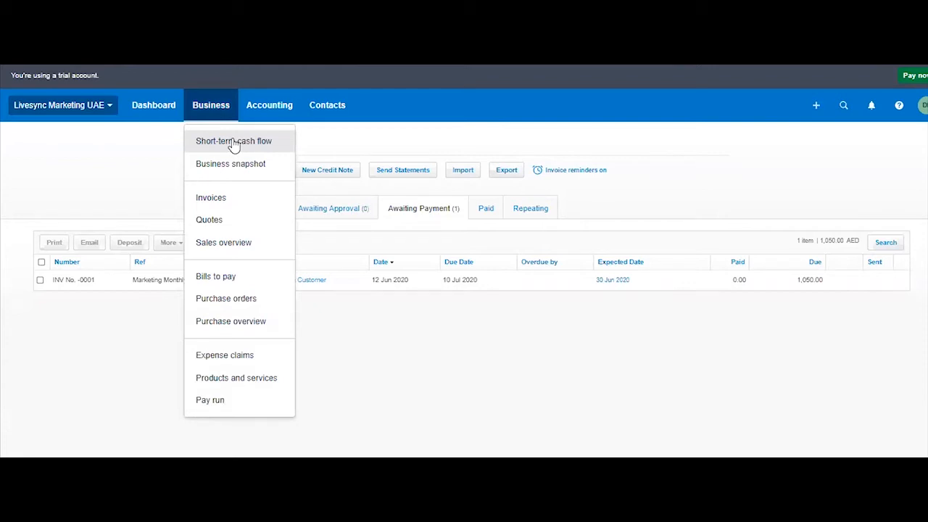
pyautogui.click(637, 362)
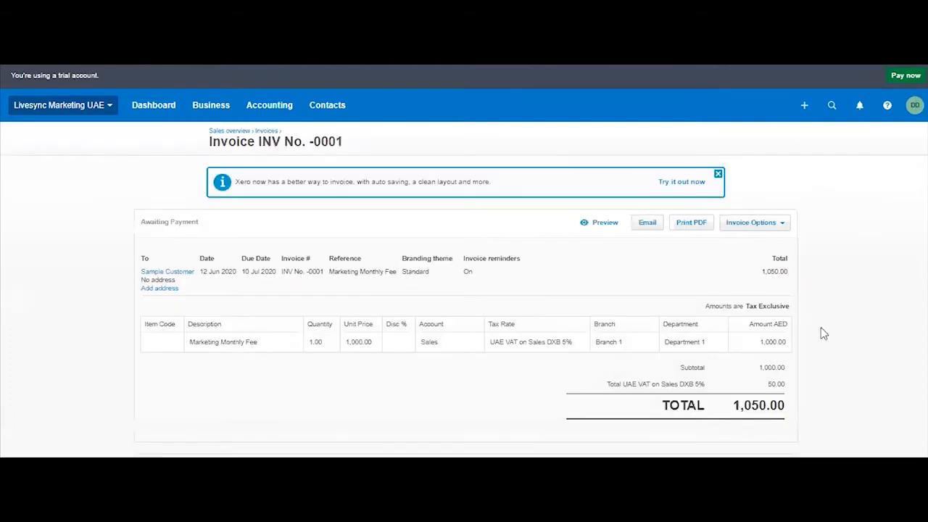
# Record a 500.00 payment on the Marketing Monthly Fee invoice, dated 12 Jun 2020, paid to 101 - RAK Bank AED with reference RV#12345.
pyautogui.scroll(-3, 867, 335)
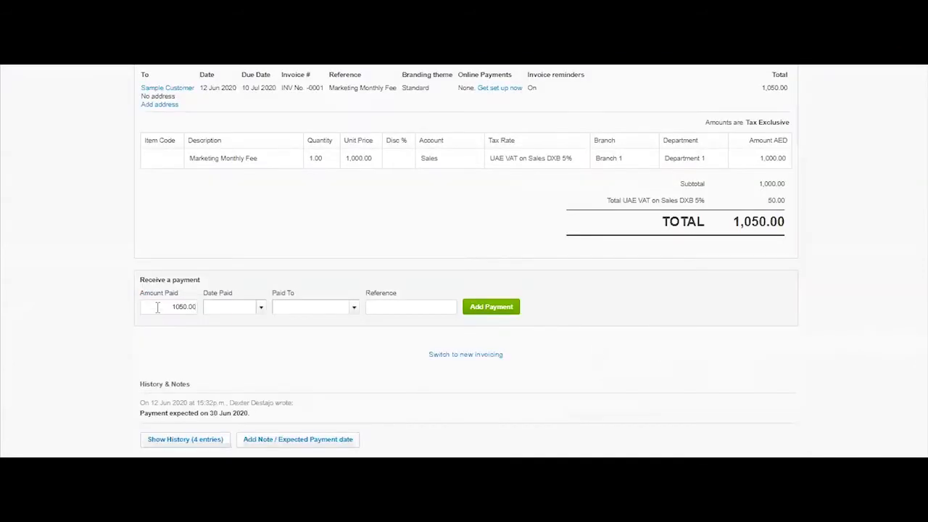
pyautogui.write('500.00')
pyautogui.click(261, 307)
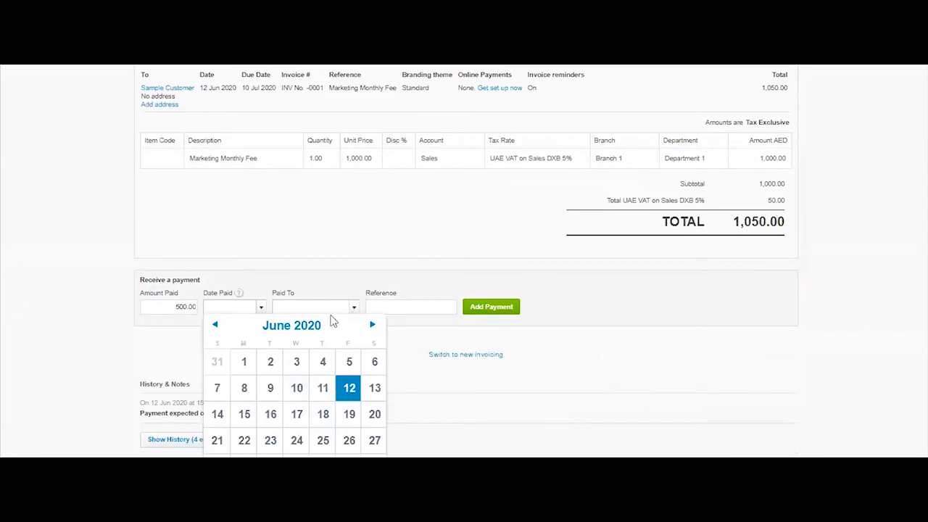
pyautogui.click(349, 388)
pyautogui.click(353, 308)
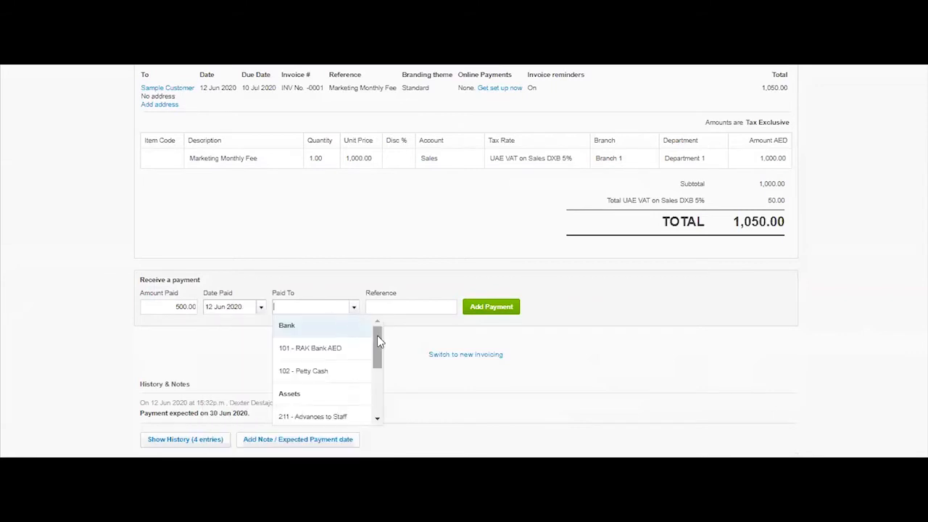
pyautogui.moveTo(380, 341)
pyautogui.mouseDown()
pyautogui.moveTo(378, 400)
pyautogui.moveTo(380, 340)
pyautogui.moveTo(386, 401)
pyautogui.moveTo(385, 340)
pyautogui.moveTo(386, 358)
pyautogui.mouseUp()
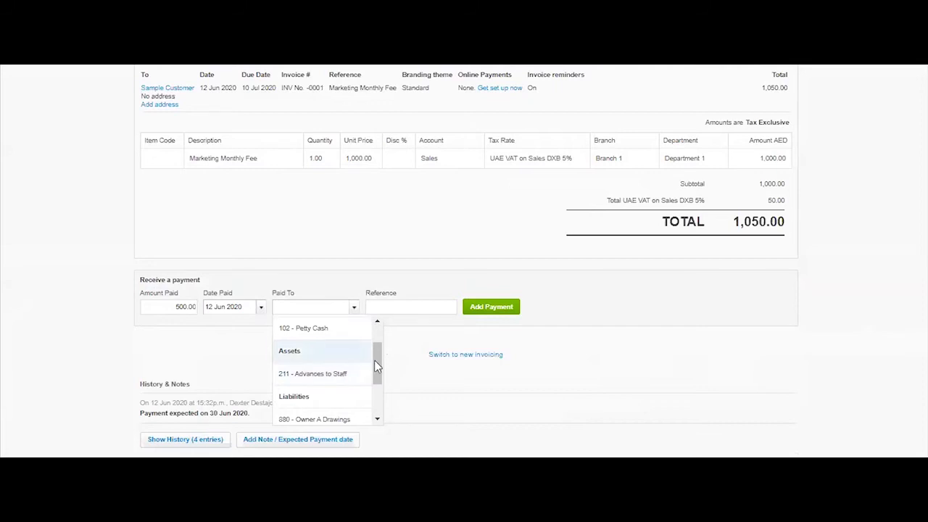
pyautogui.moveTo(373, 362)
pyautogui.mouseDown()
pyautogui.moveTo(378, 392)
pyautogui.moveTo(379, 348)
pyautogui.moveTo(380, 396)
pyautogui.moveTo(377, 348)
pyautogui.mouseUp()
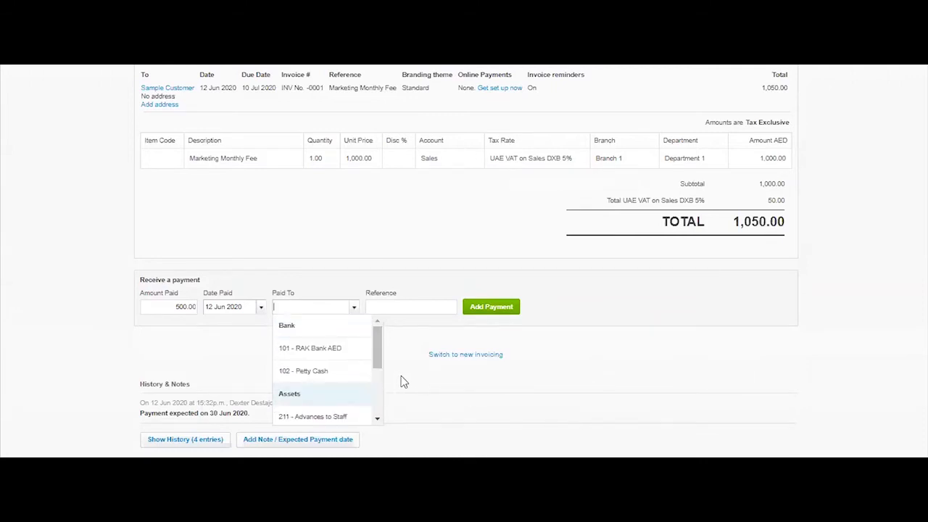
pyautogui.moveTo(377, 335)
pyautogui.mouseDown()
pyautogui.moveTo(384, 345)
pyautogui.moveTo(373, 342)
pyautogui.mouseUp()
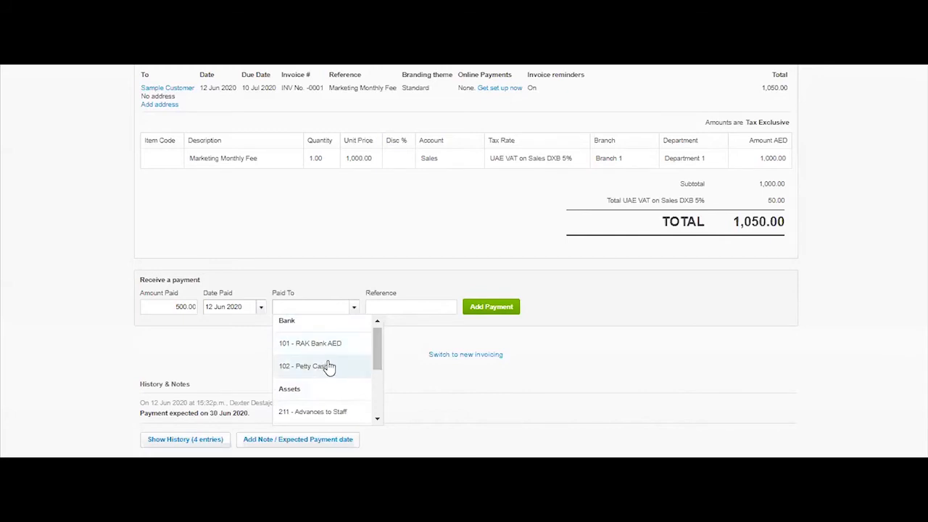
pyautogui.click(345, 347)
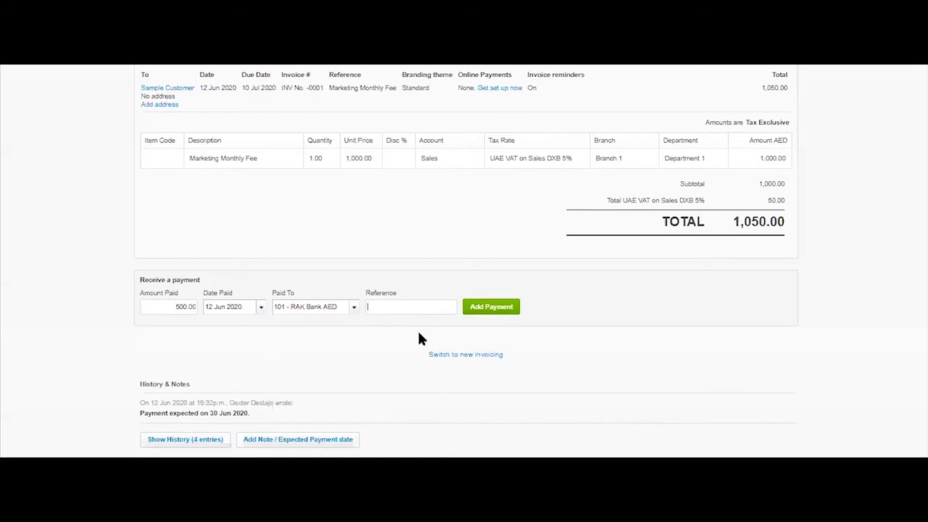
pyautogui.write('RV#12345')
pyautogui.click(512, 306)
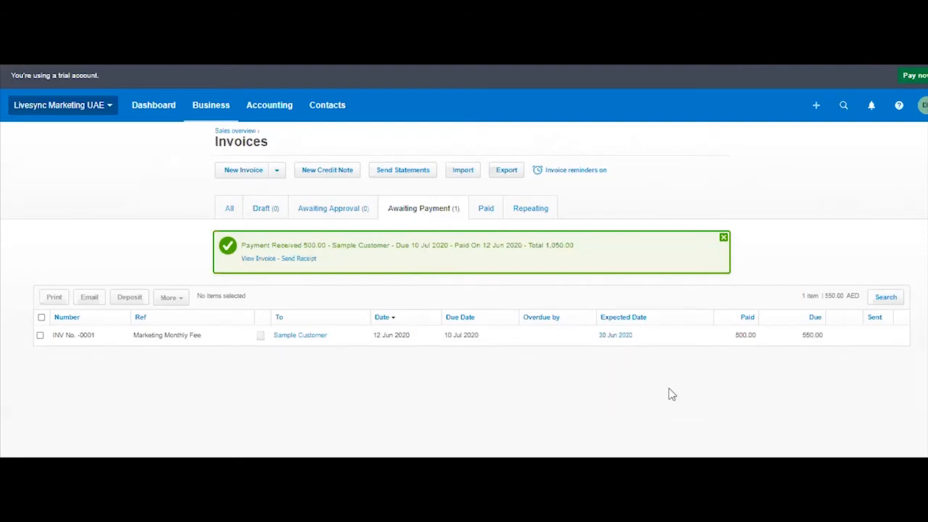
# Review the partly paid invoice with its available options and the details and options of its payment transaction.
pyautogui.click(855, 338)
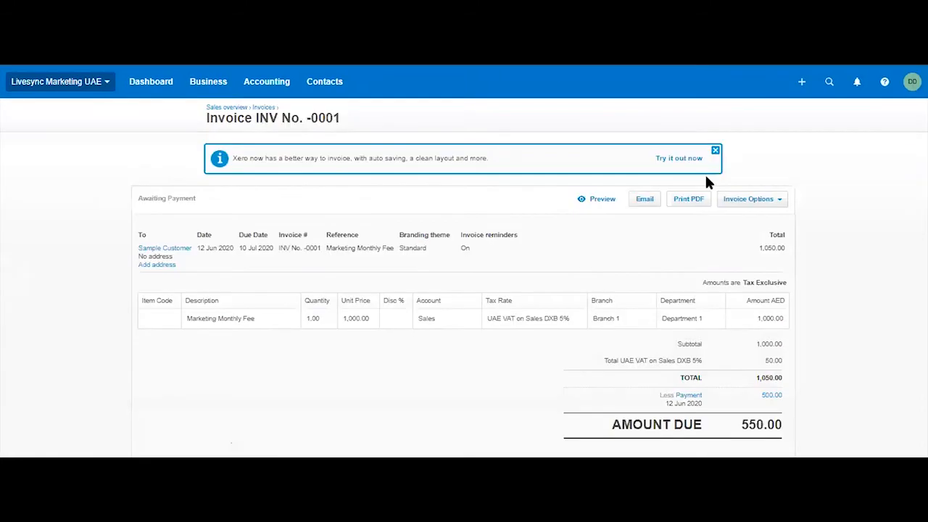
pyautogui.click(751, 198)
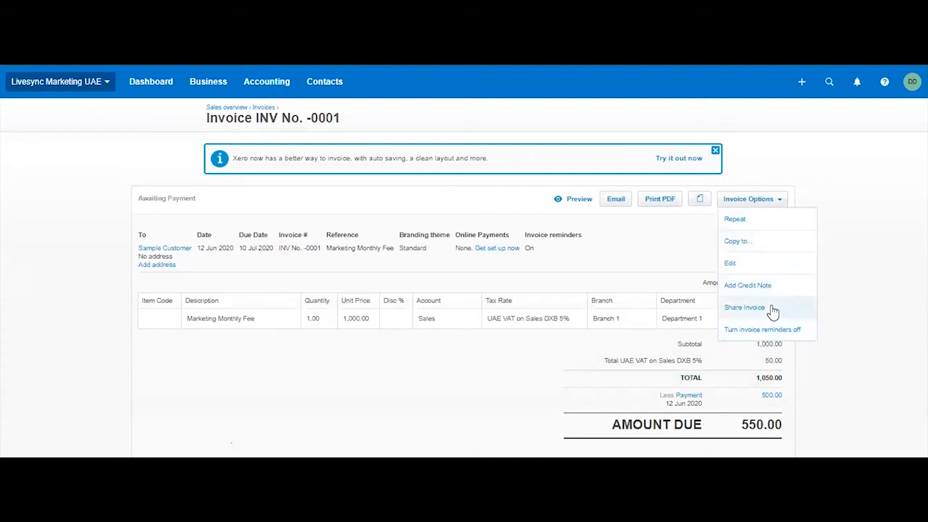
pyautogui.click(860, 378)
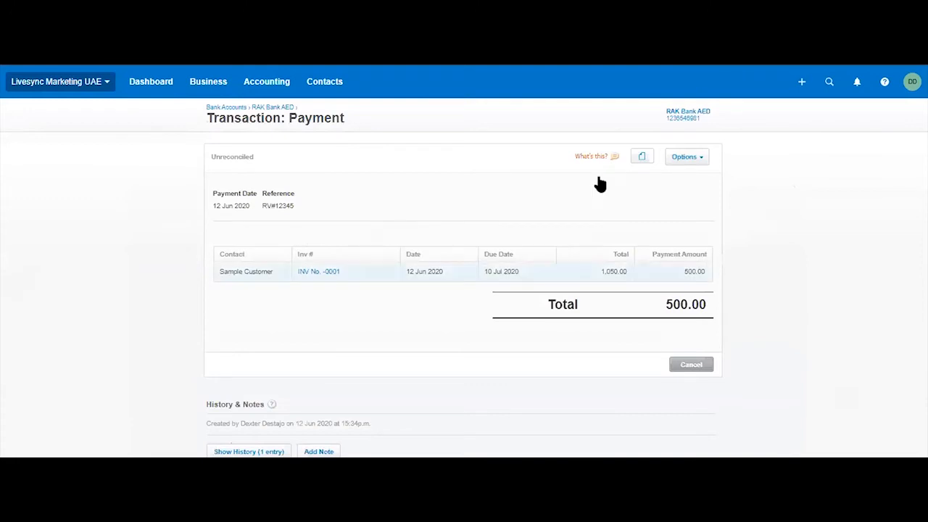
pyautogui.click(697, 158)
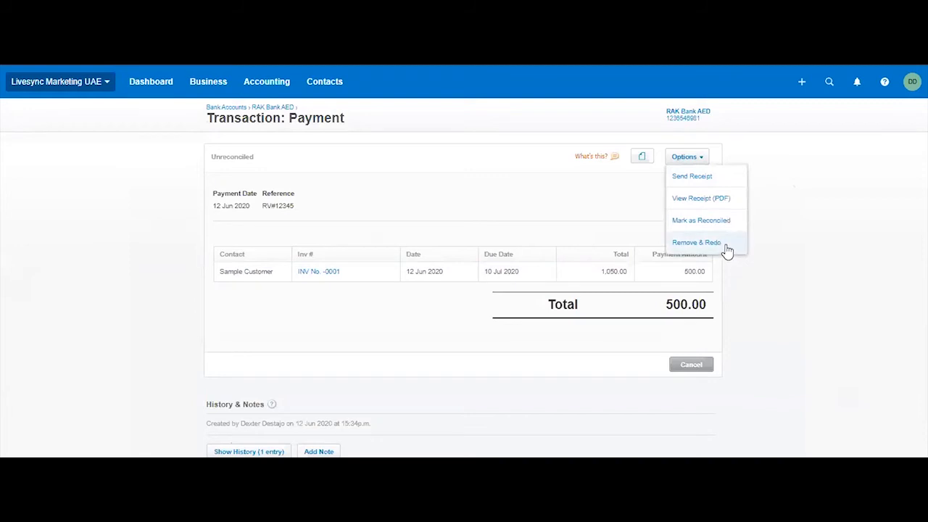
pyautogui.click(796, 351)
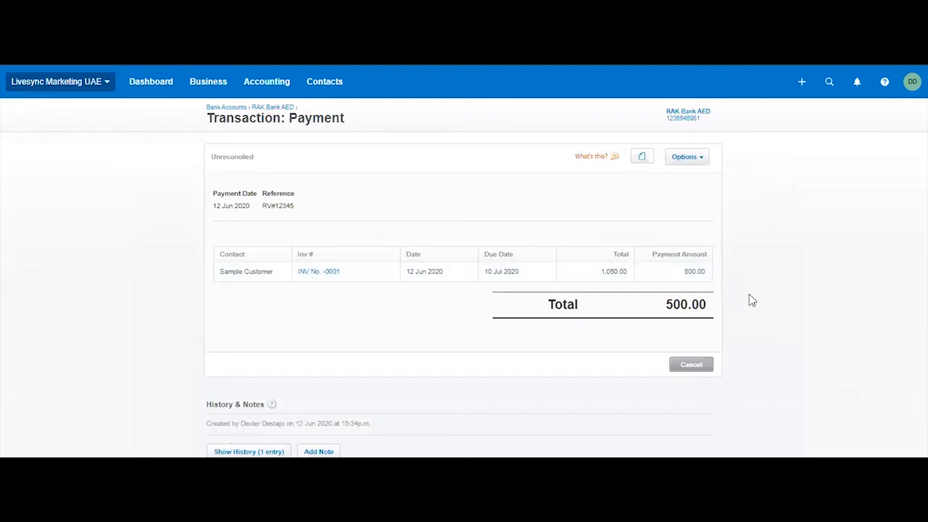
pyautogui.scroll(-2, 848, 341)
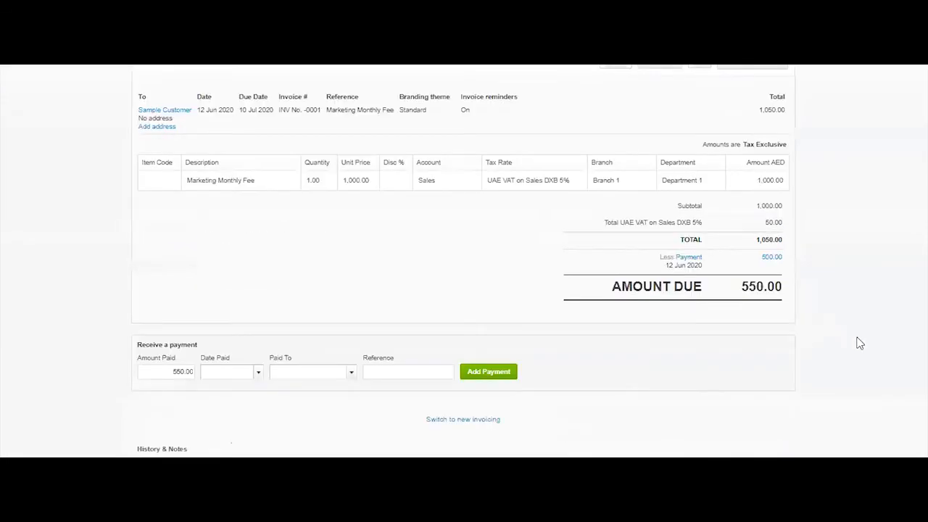
pyautogui.scroll(2, 859, 222)
# Add a credit note to the Marketing Monthly Fee invoice and set its line's unit price to 200.
pyautogui.click(779, 200)
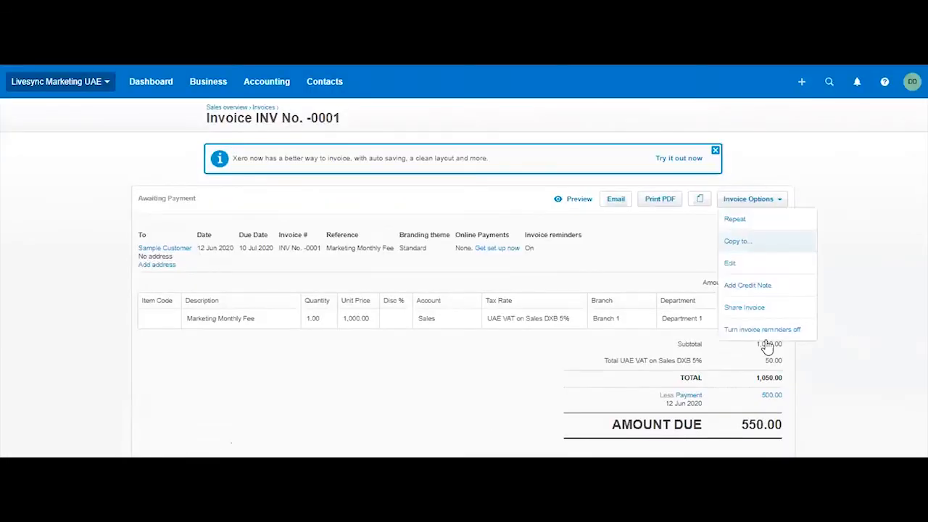
pyautogui.click(786, 289)
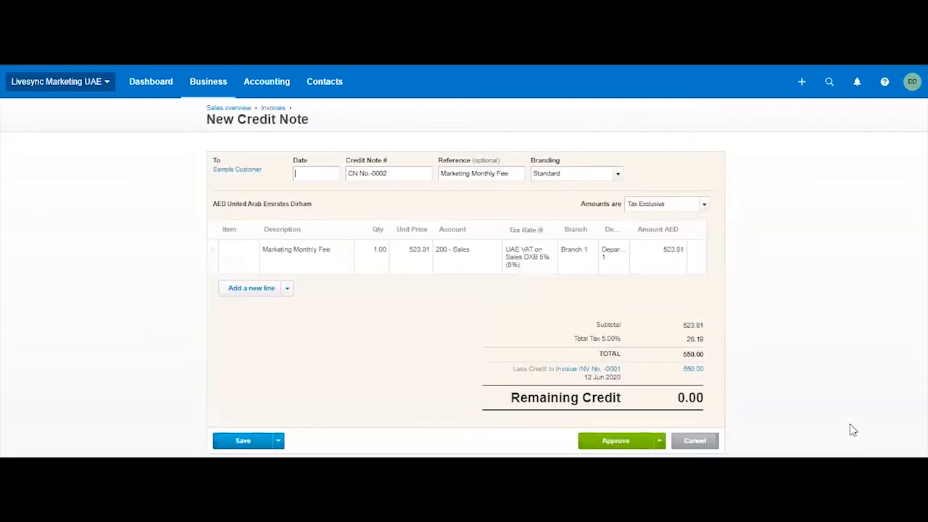
pyautogui.scroll(-1, 809, 370)
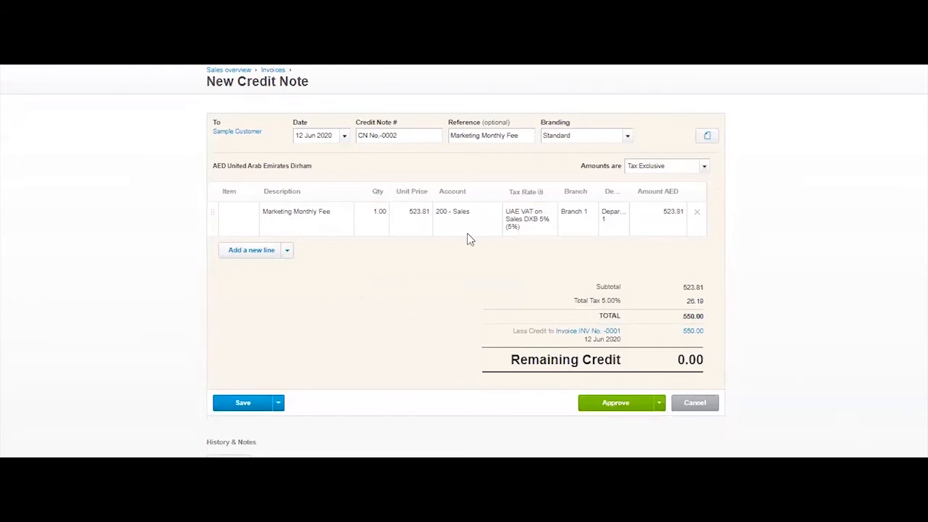
pyautogui.click(411, 216)
pyautogui.write('200')
# Change the credit note line's description to Discount and approve the credit note.
pyautogui.click(317, 226)
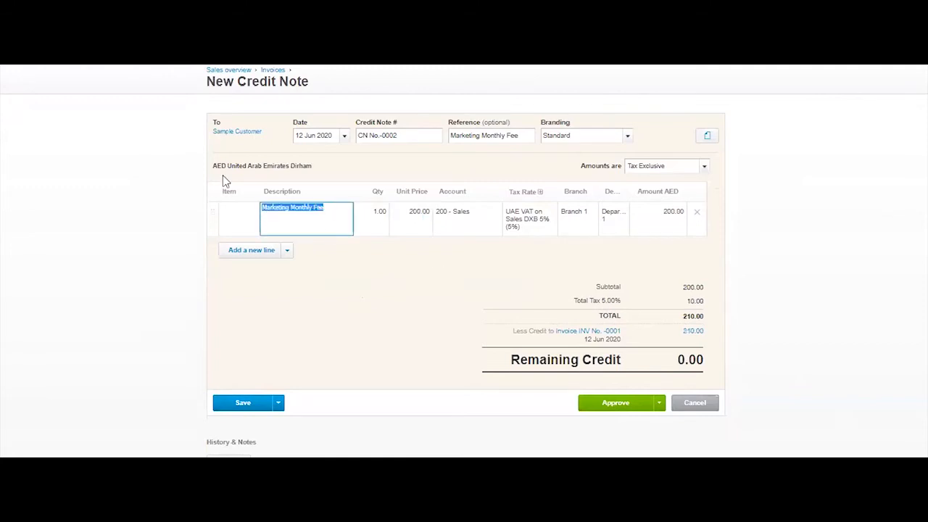
pyautogui.write('Dsicount')
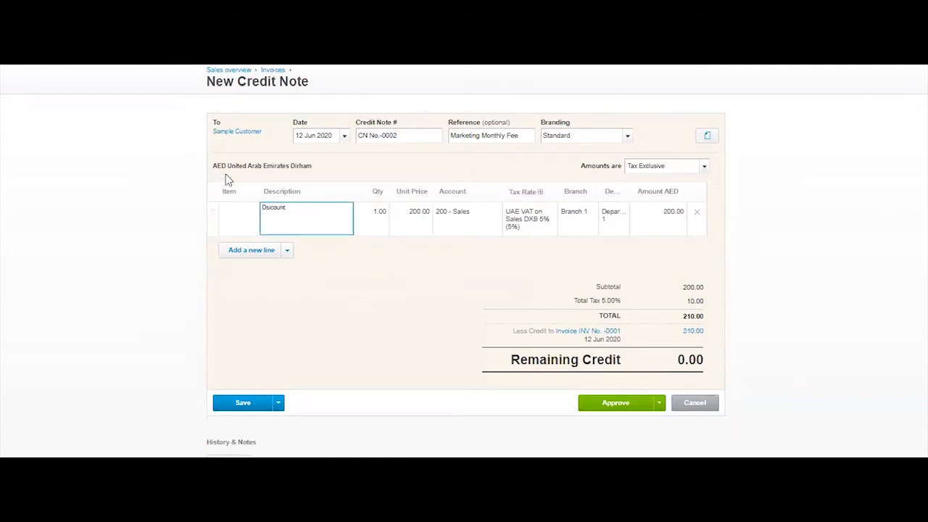
pyautogui.moveTo(286, 209); pyautogui.dragTo(247, 208)
pyautogui.write('Disc')
pyautogui.click(369, 311)
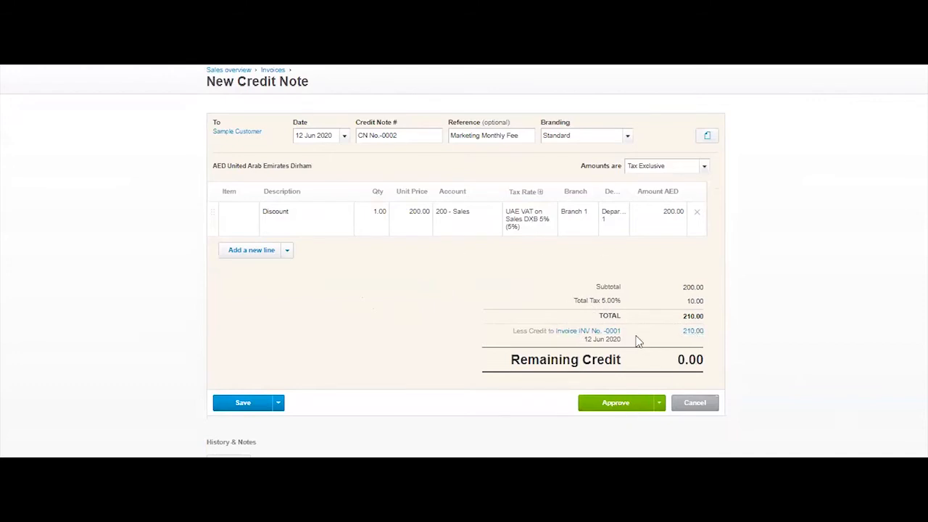
pyautogui.click(622, 406)
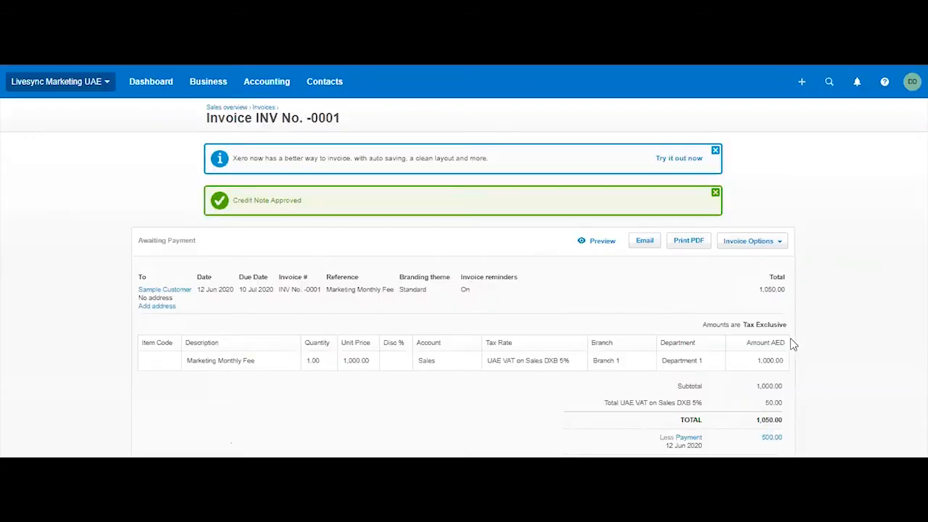
# Check the credit note and amount due on the invoice, and look through the paid invoices and those awaiting payment.
pyautogui.scroll(-4, 611, 190)
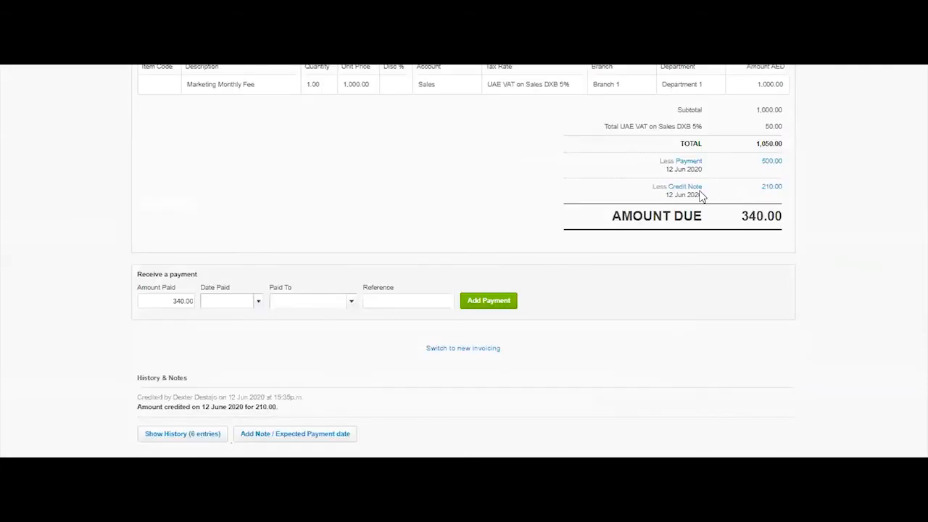
pyautogui.scroll(5, 835, 288)
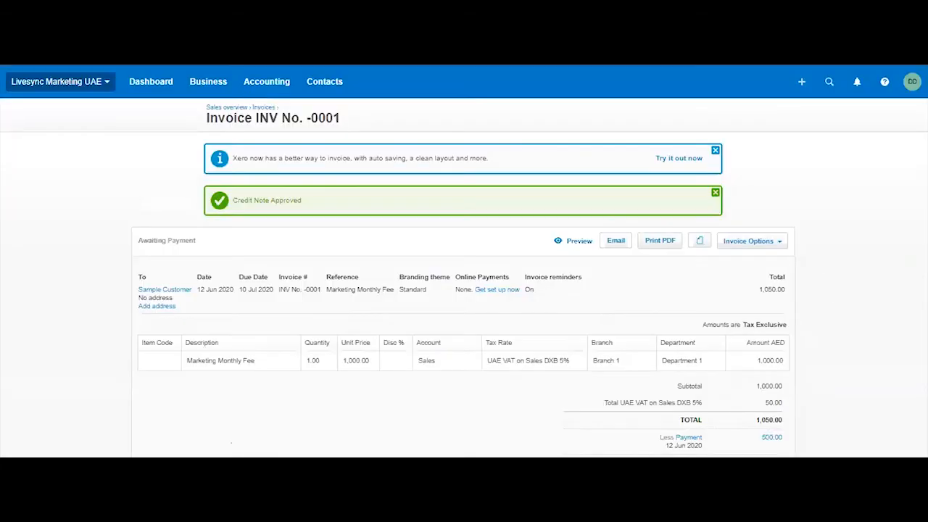
pyautogui.click(207, 81)
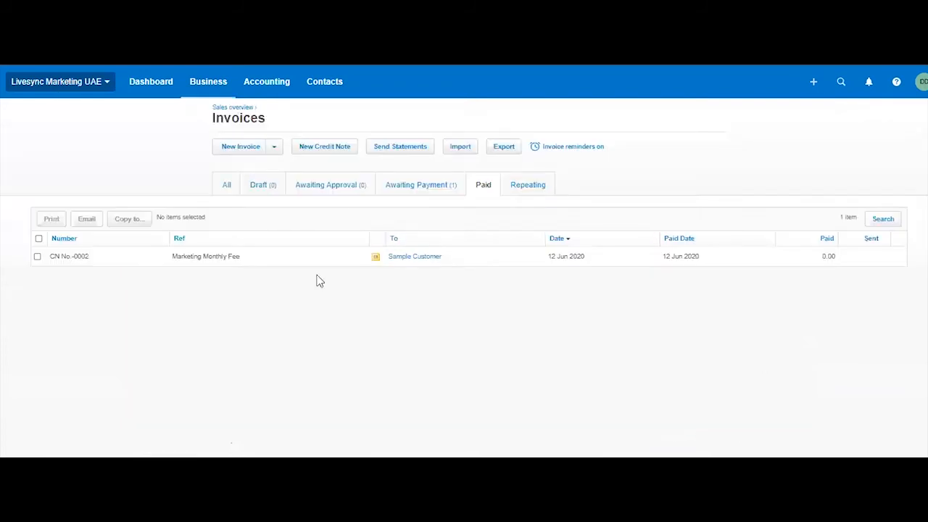
pyautogui.click(420, 185)
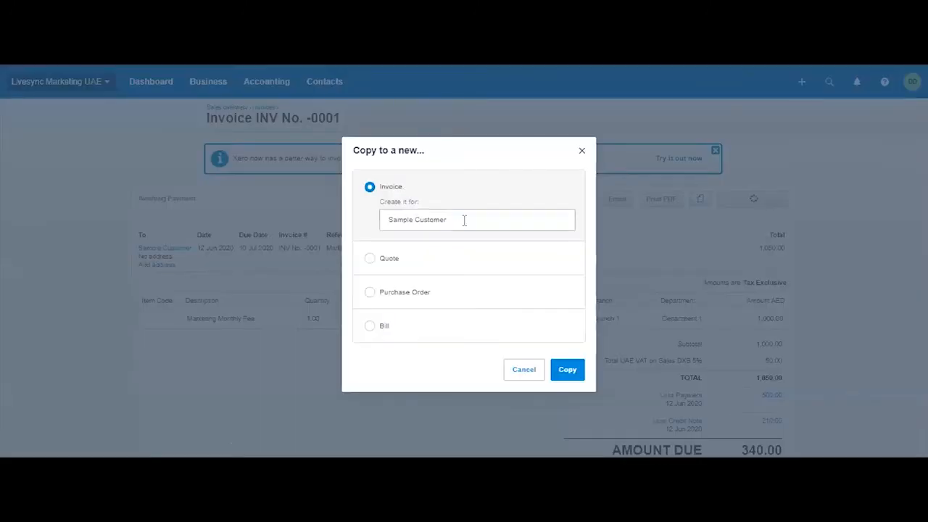
# Try copying the Marketing Monthly Fee invoice to a new invoice with the customer cleared, and cancel the copy.
pyautogui.moveTo(413, 216); pyautogui.dragTo(335, 238)
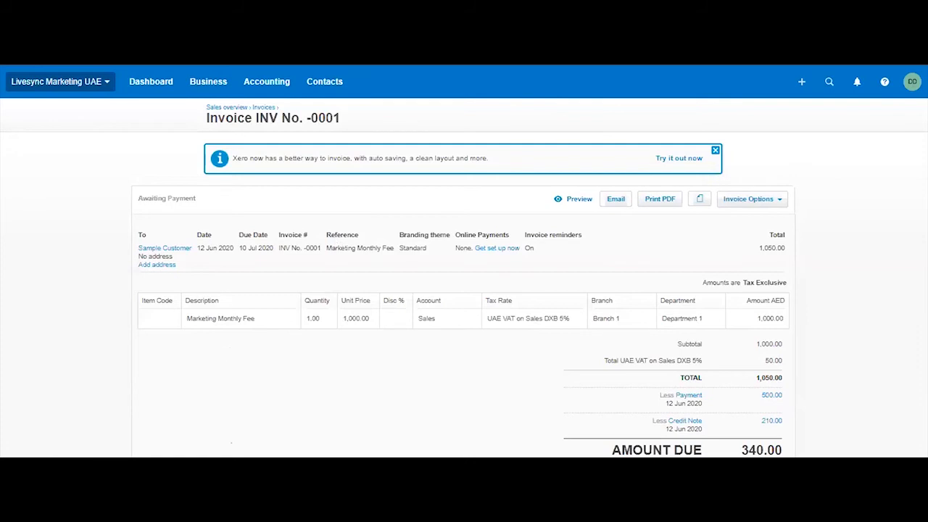
pyautogui.click(754, 244)
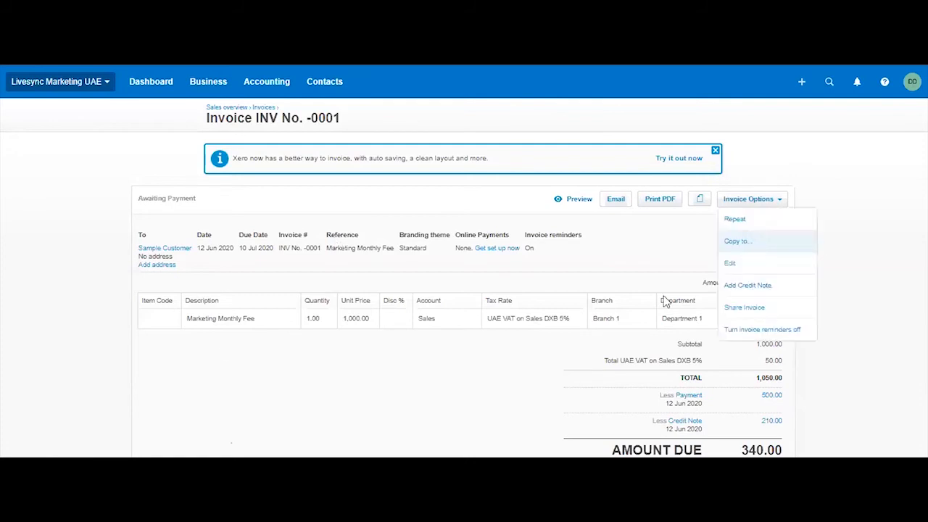
pyautogui.click(567, 369)
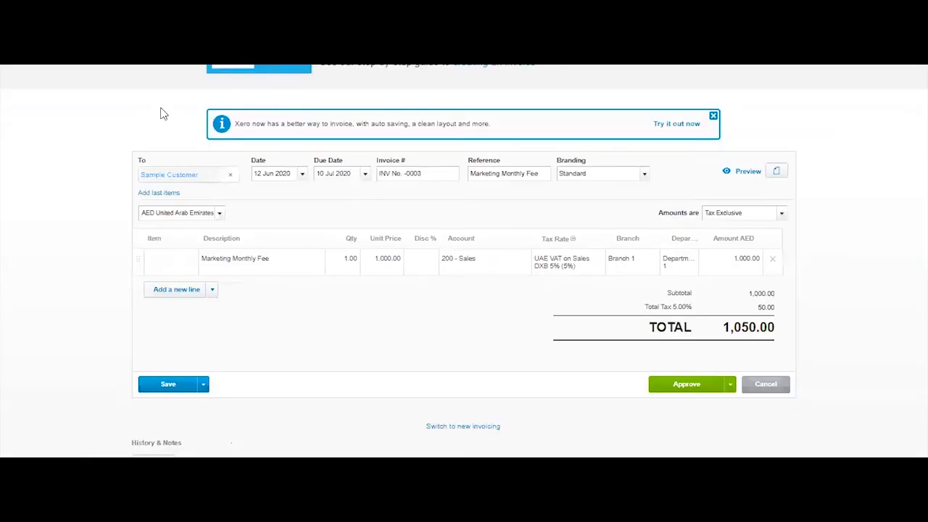
pyautogui.click(230, 175)
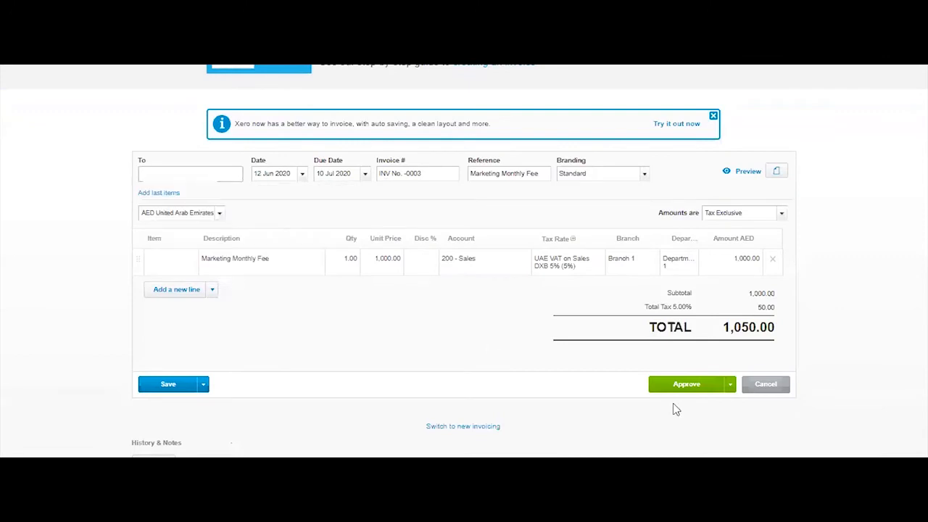
pyautogui.click(767, 384)
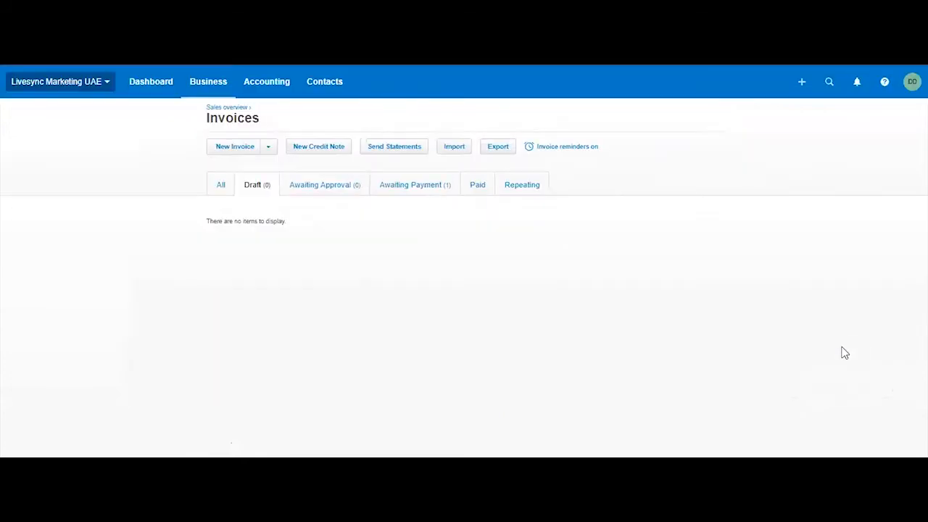
# Reopen the Marketing Monthly Fee invoice awaiting payment and review its options, amount due, payment section and history.
pyautogui.click(411, 184)
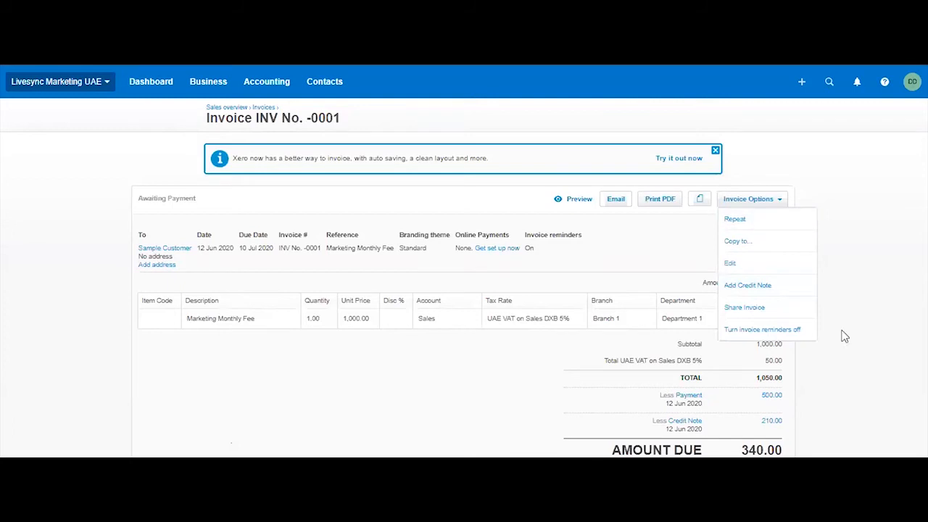
pyautogui.scroll(-3, 843, 341)
pyautogui.click(738, 245)
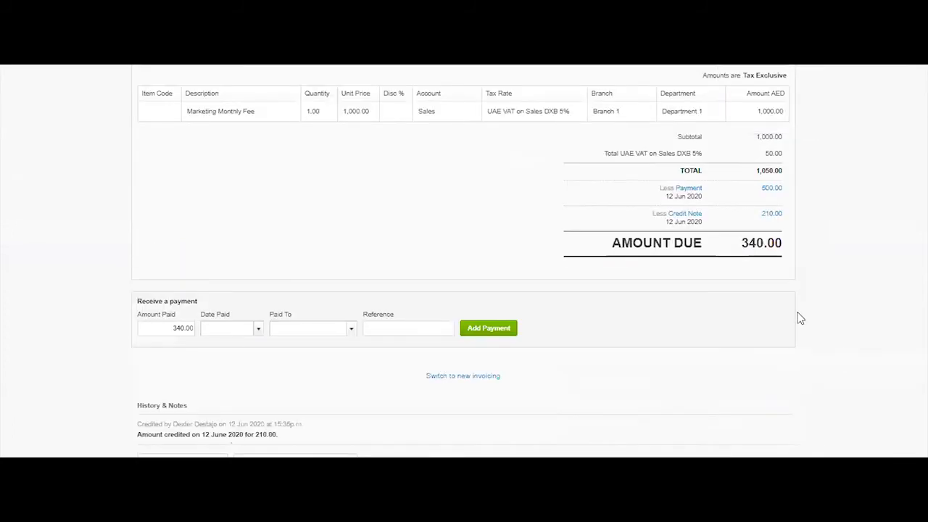
pyautogui.scroll(3, 797, 317)
pyautogui.scroll(-3, 727, 230)
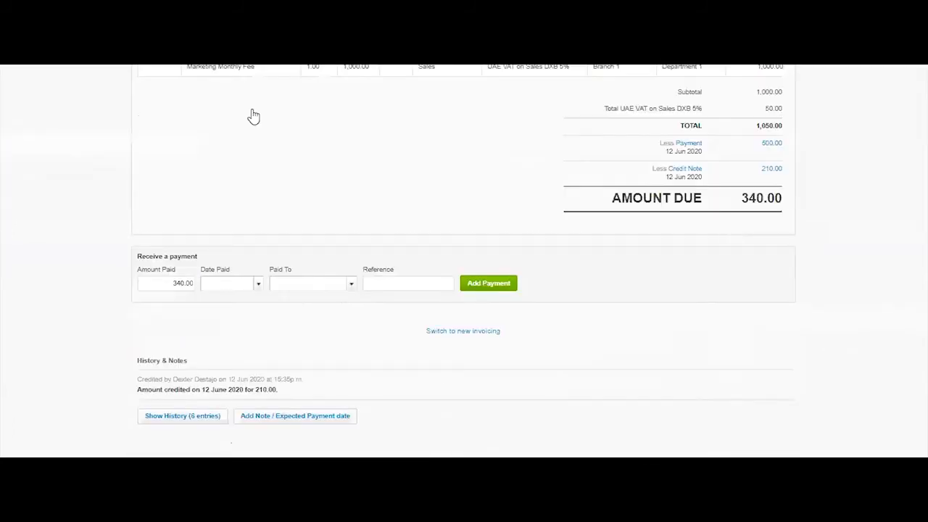
pyautogui.scroll(3, 253, 116)
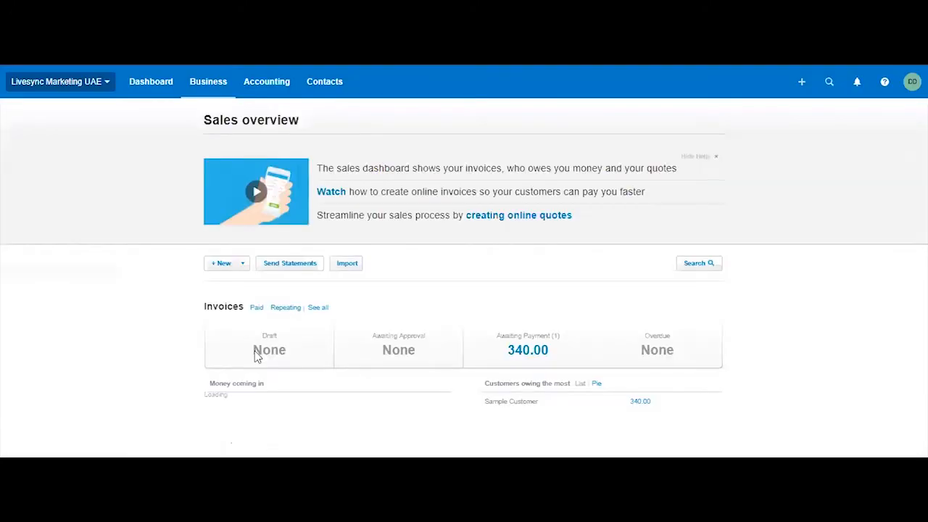
pyautogui.scroll(-3, 255, 355)
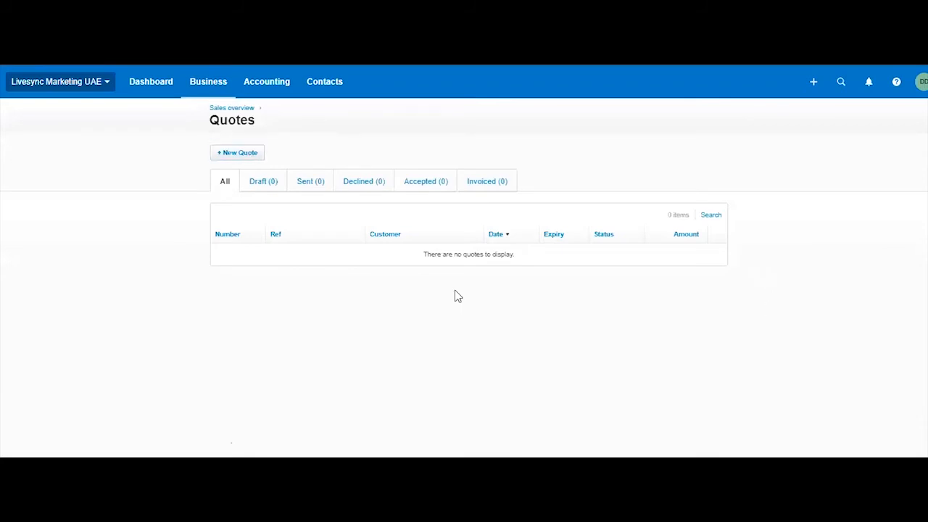
# Start a new quote for Another Customer dated 13 Jun 2020 with reference 12356.
pyautogui.write('nother')
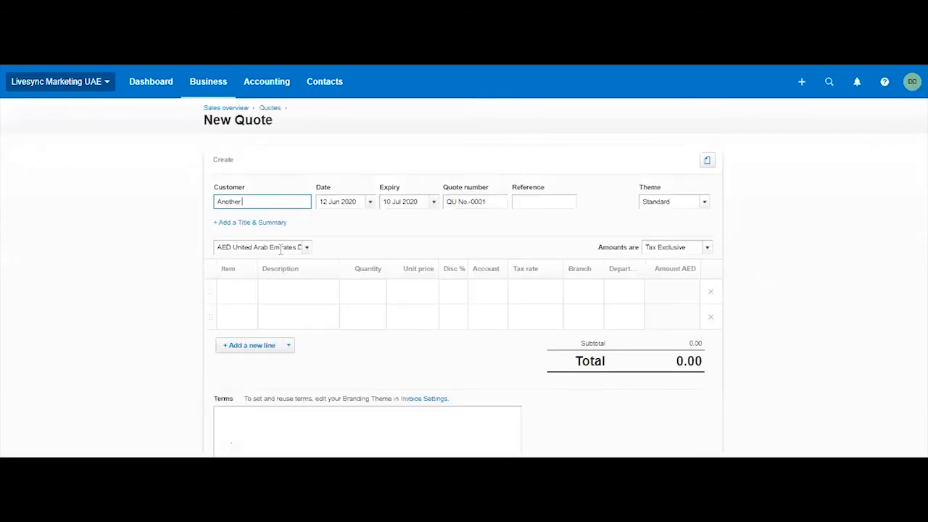
pyautogui.write(' Customer')
pyautogui.click(370, 207)
pyautogui.click(490, 279)
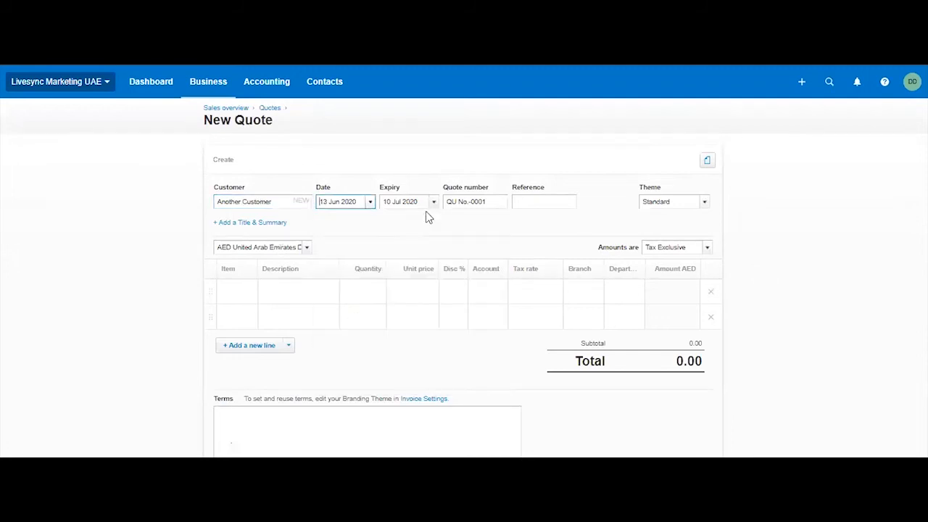
pyautogui.click(499, 206)
pyautogui.click(549, 202)
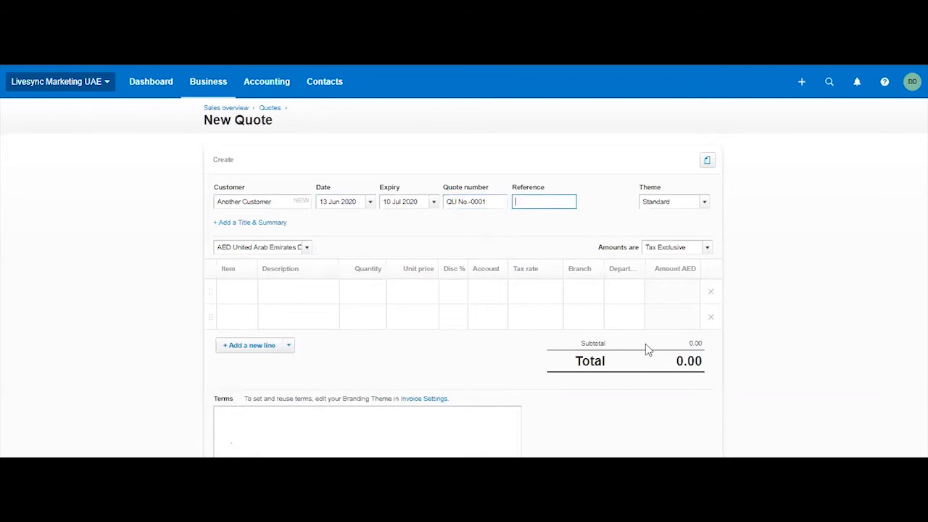
pyautogui.write('12356')
# Enter Marketing Services as the description of the quote's first line.
pyautogui.click(317, 293)
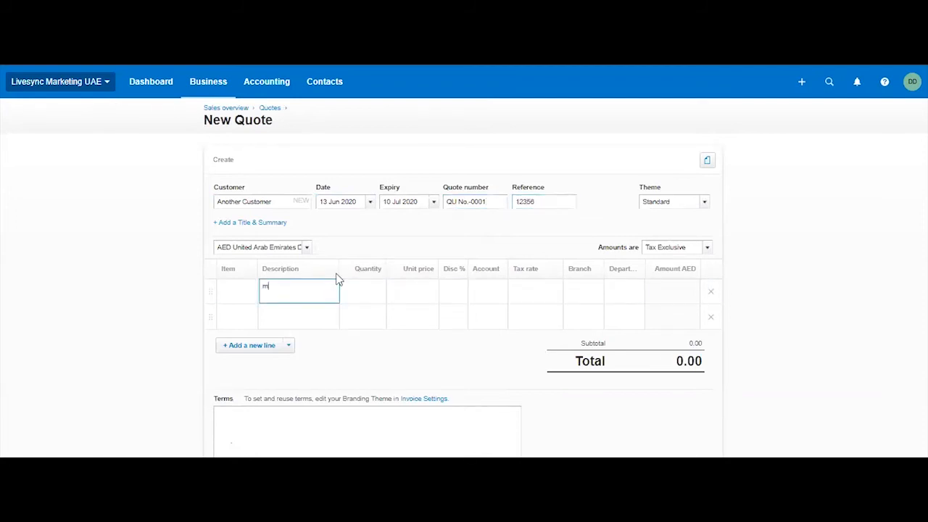
pyautogui.write('et')
pyautogui.press('BackSpace')
pyautogui.press('BackSpace')
pyautogui.press('BackSpace')
pyautogui.press('BackSpace')
pyautogui.press('BackSpace')
pyautogui.press('BackSpace')
pyautogui.write('Marketing Service')
# Add the title and summary fields to the quote and look over its terms section.
pyautogui.click(261, 224)
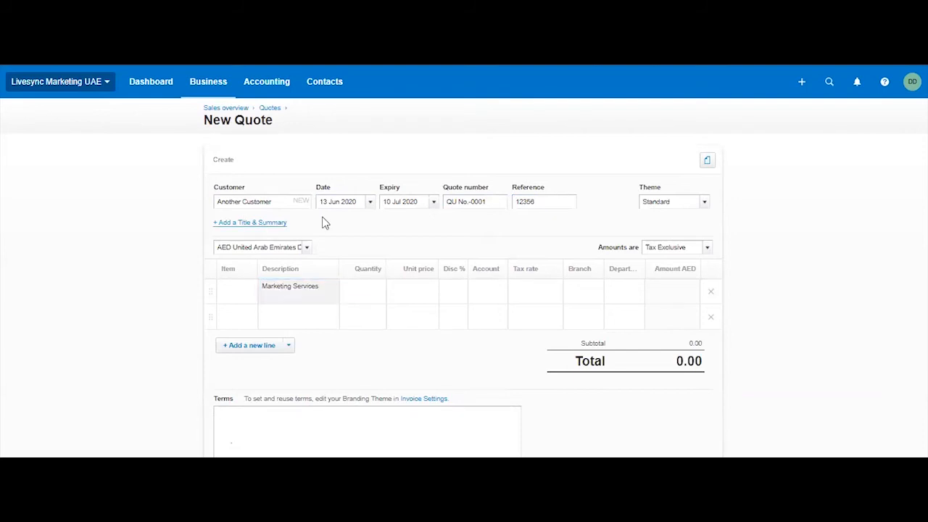
pyautogui.click(404, 294)
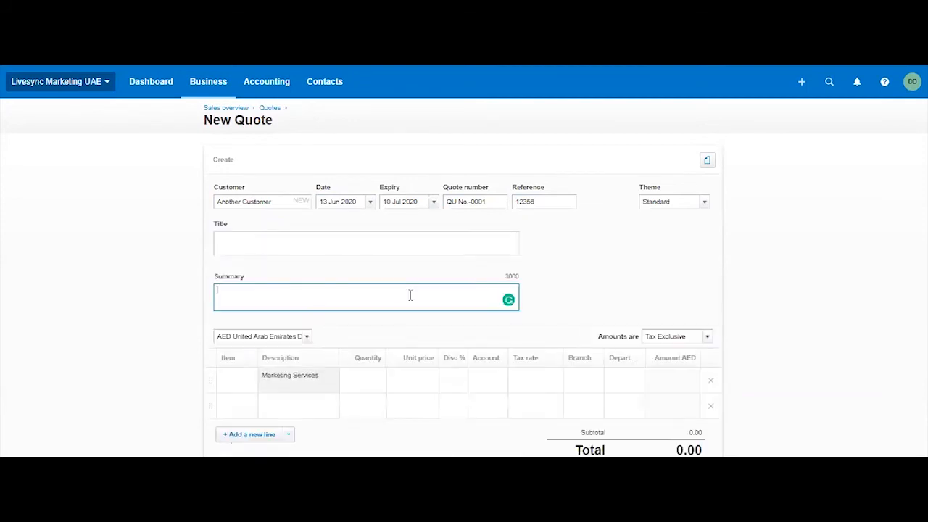
pyautogui.scroll(-3, 416, 356)
pyautogui.click(399, 344)
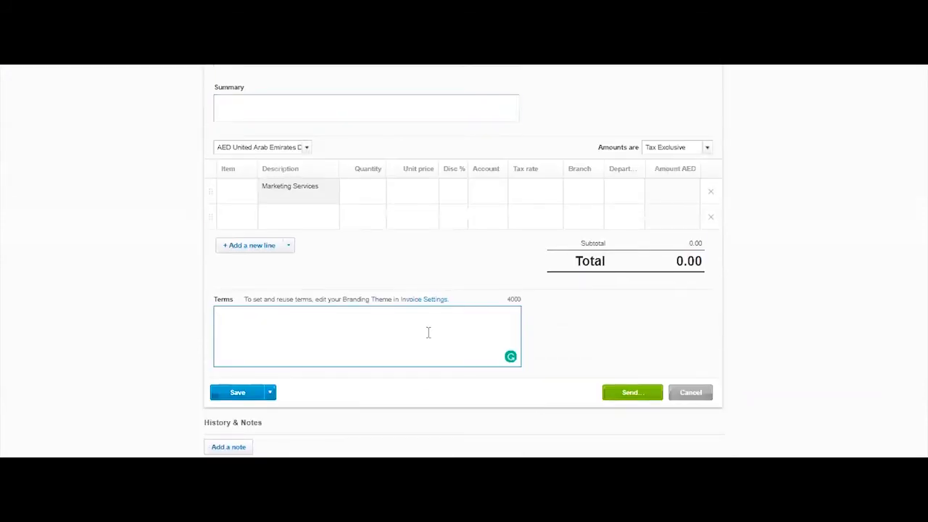
# Set the Marketing Services line to quantity 1 with a unit price of 5000.
pyautogui.click(366, 197)
pyautogui.write('1')
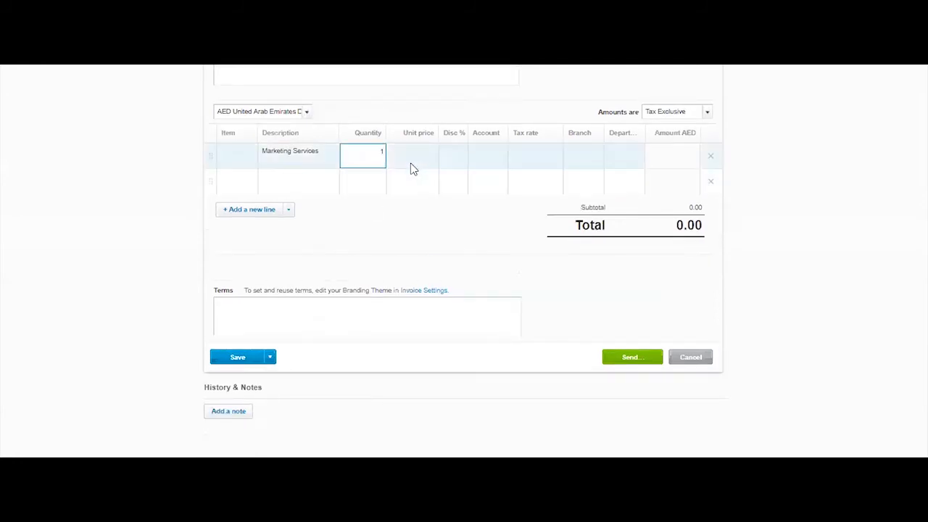
pyautogui.click(411, 164)
pyautogui.write('5000')
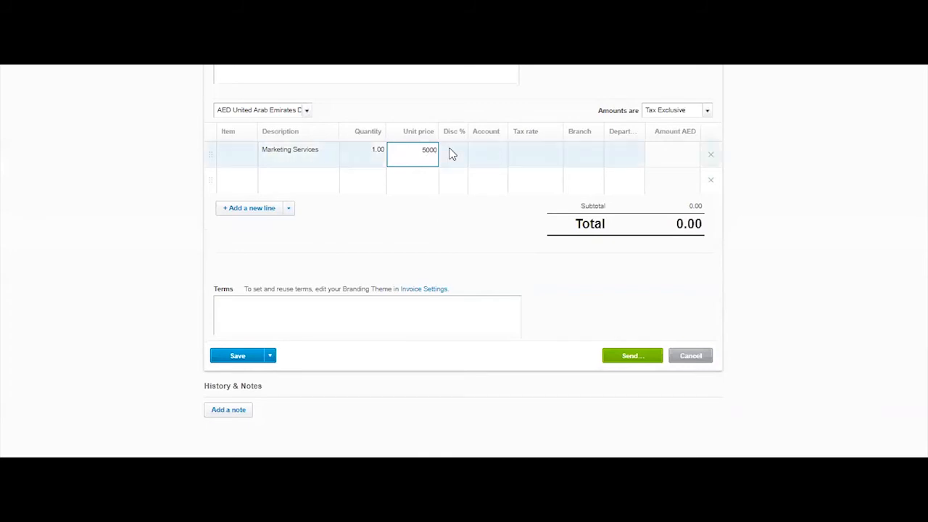
# Try a 10% discount on the Marketing Services line and clear it again.
pyautogui.click(455, 155)
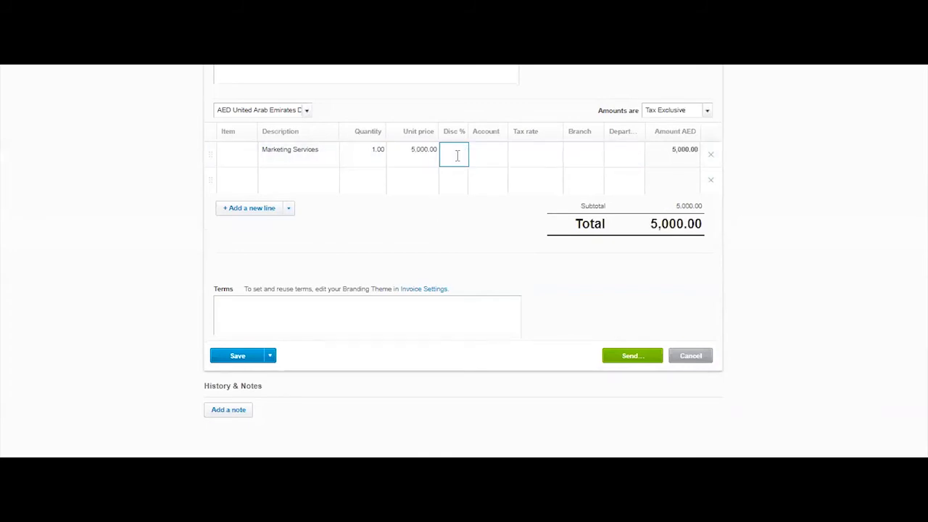
pyautogui.write('5')
pyautogui.click(458, 212)
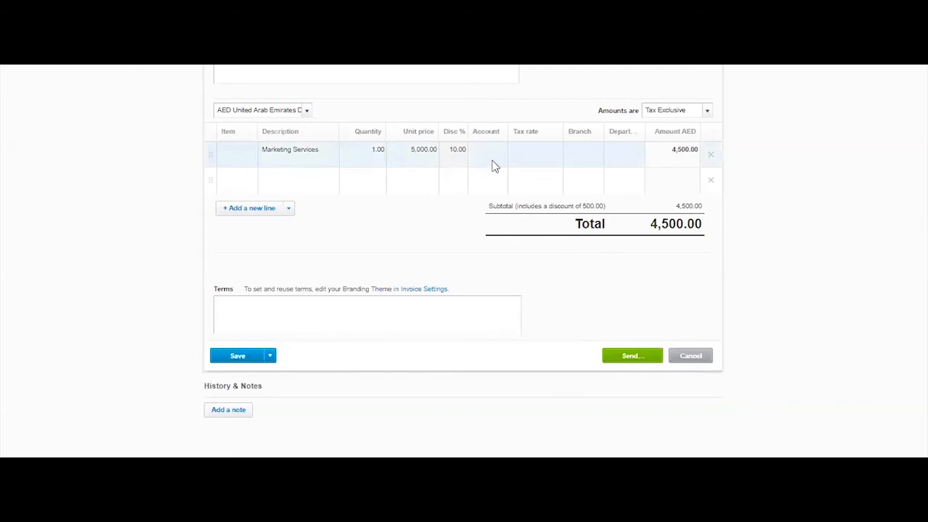
pyautogui.click(456, 158)
pyautogui.press('BackSpace')
# Assign the Marketing Services line to account 200 - Sales, Branch 2 and Department 2.
pyautogui.click(497, 160)
pyautogui.write('sa')
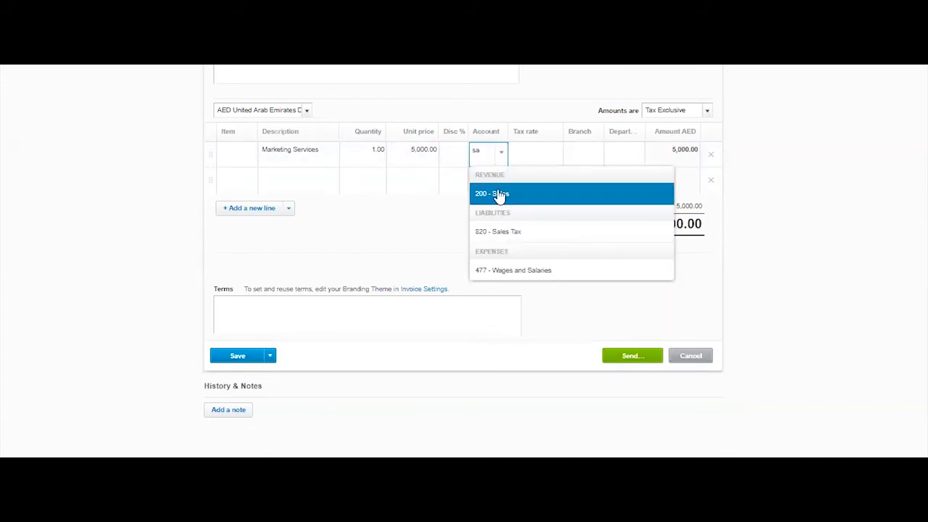
pyautogui.click(499, 194)
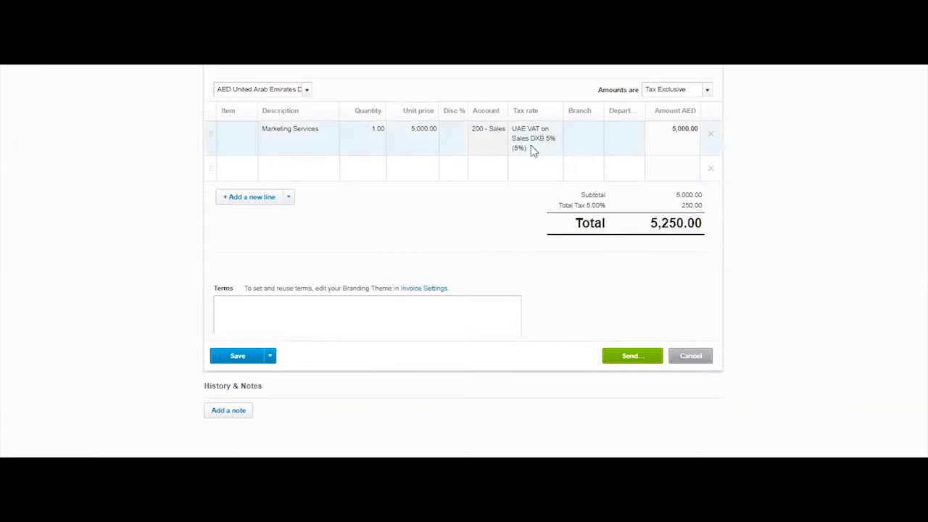
pyautogui.click(599, 138)
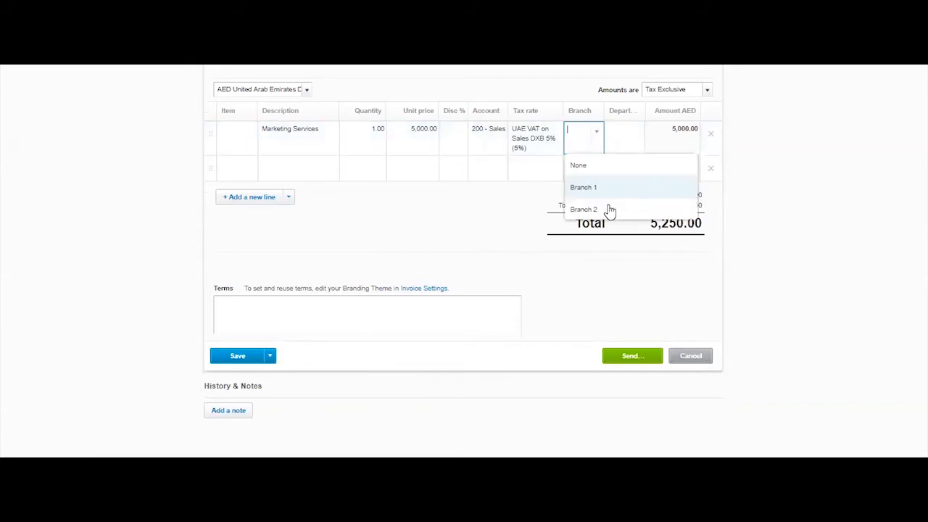
pyautogui.click(609, 209)
pyautogui.click(632, 141)
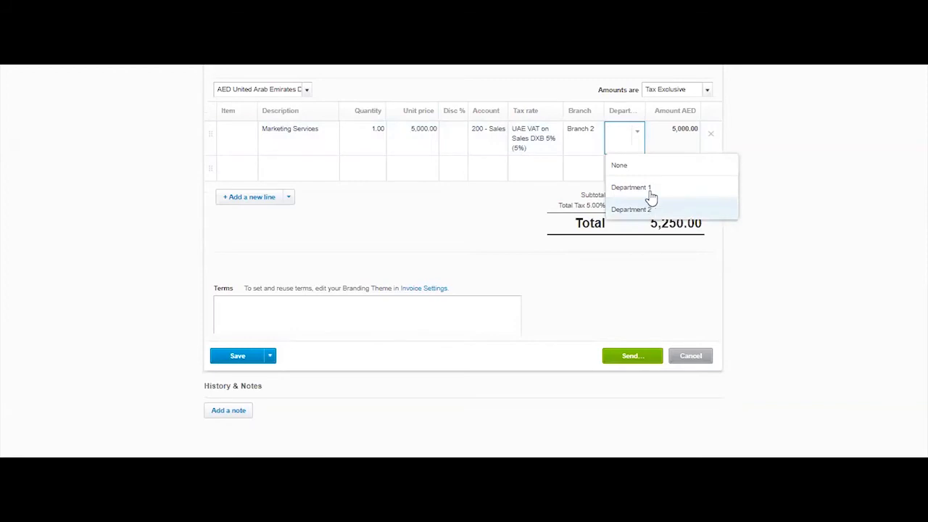
pyautogui.click(630, 210)
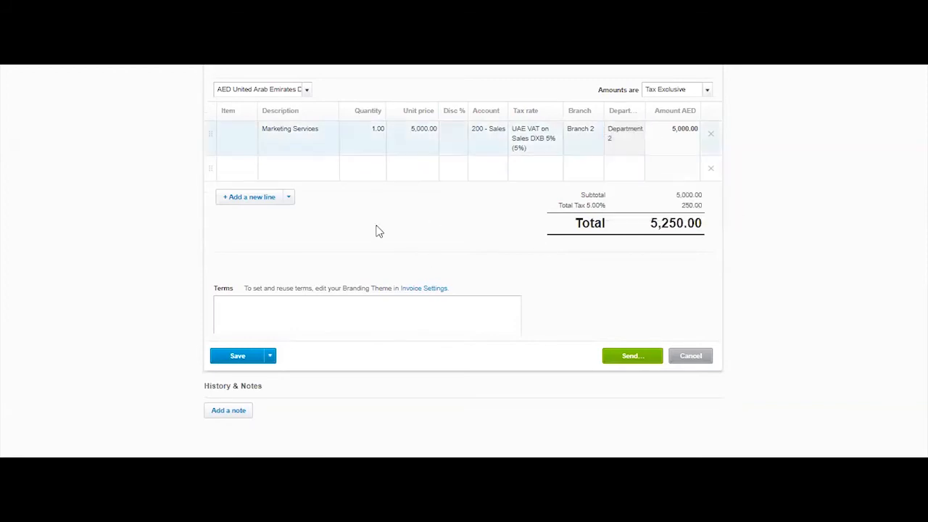
# Title the quote Text, enter "Put your Text here" as its summary and terms, and save it as a draft.
pyautogui.scroll(3, 381, 236)
pyautogui.scroll(-3, 392, 238)
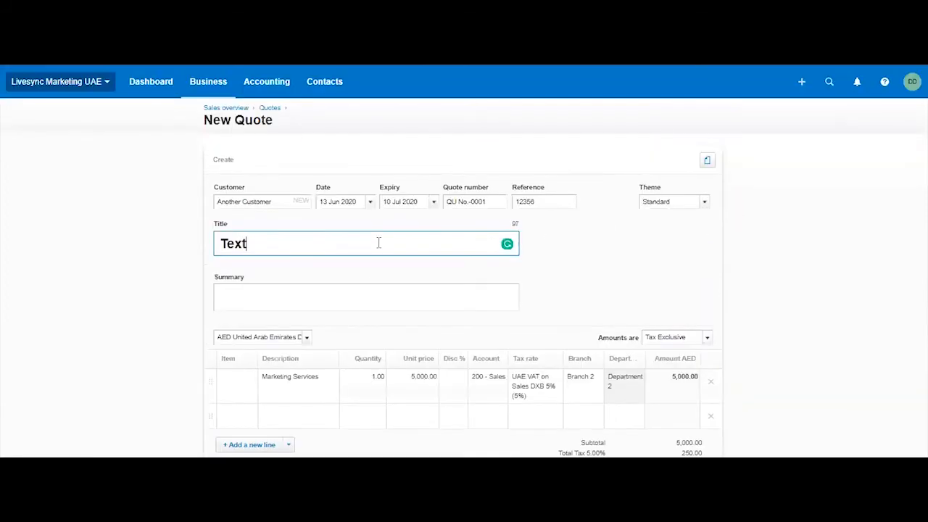
pyautogui.click(372, 303)
pyautogui.write('Text here')
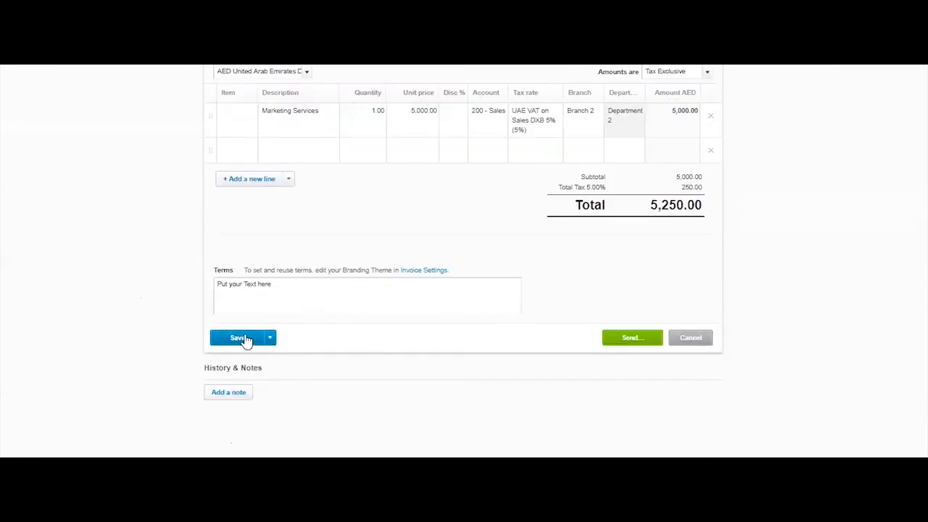
pyautogui.click(241, 338)
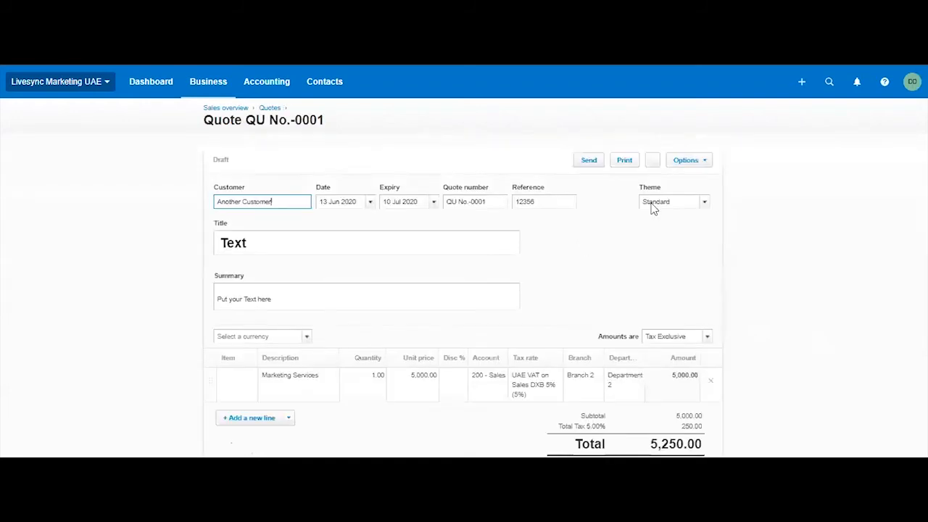
# Print the draft quote as a PDF and review its header details, line item, totals and terms.
pyautogui.click(626, 165)
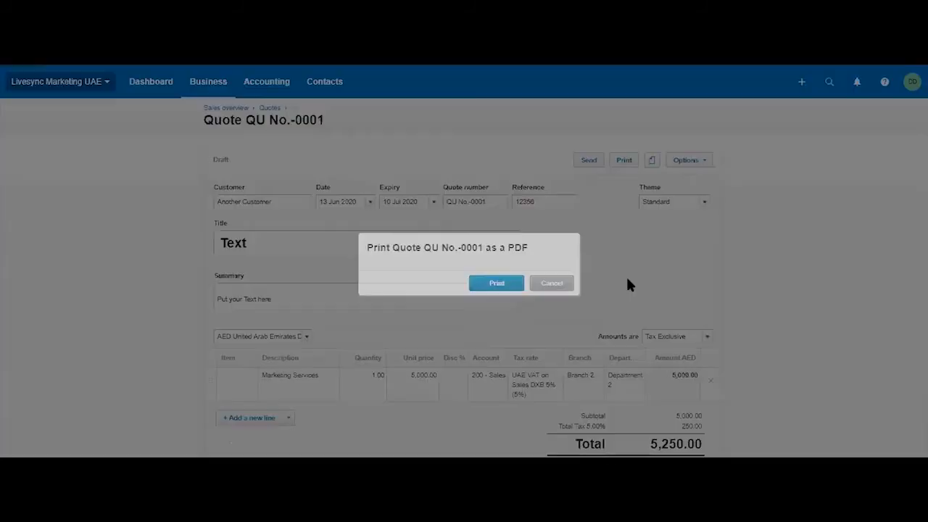
pyautogui.click(519, 284)
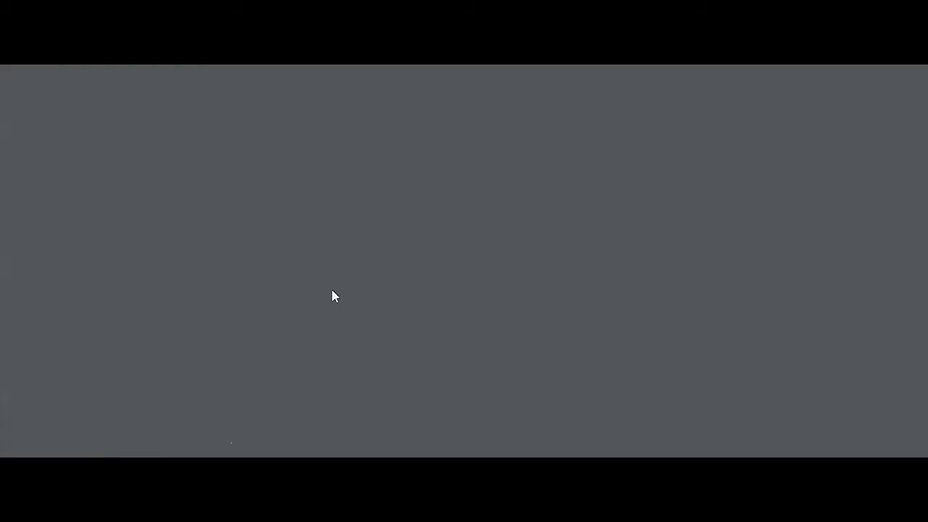
pyautogui.scroll(-3, 429, 304)
pyautogui.scroll(-2, 431, 311)
pyautogui.scroll(5, 432, 311)
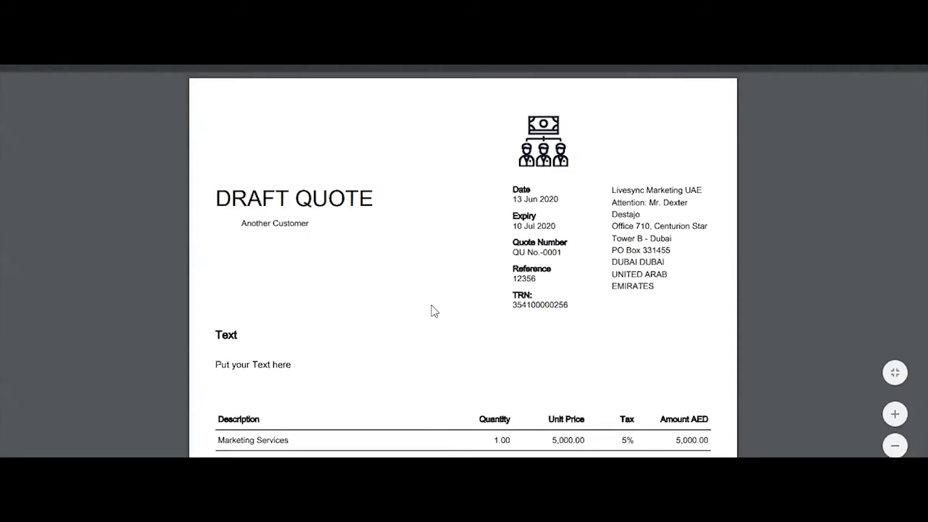
pyautogui.scroll(-2, 431, 311)
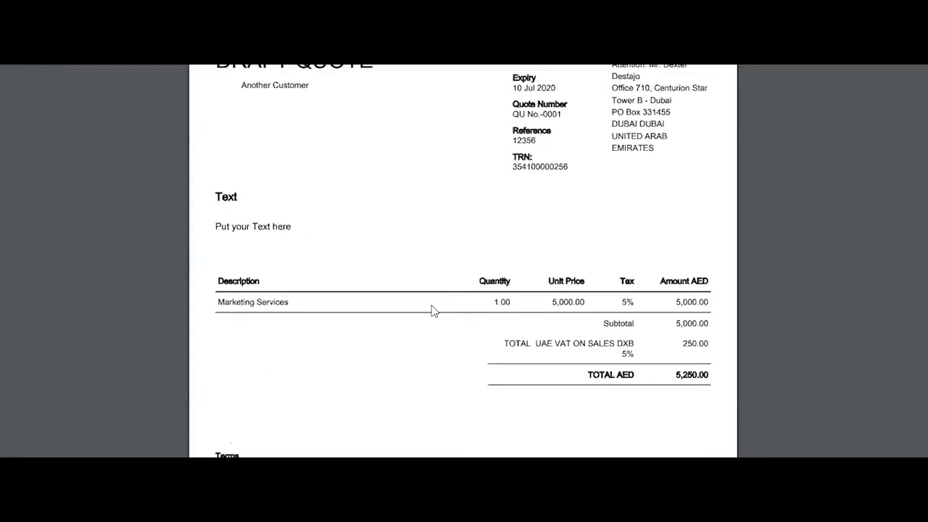
pyautogui.scroll(2, 659, 145)
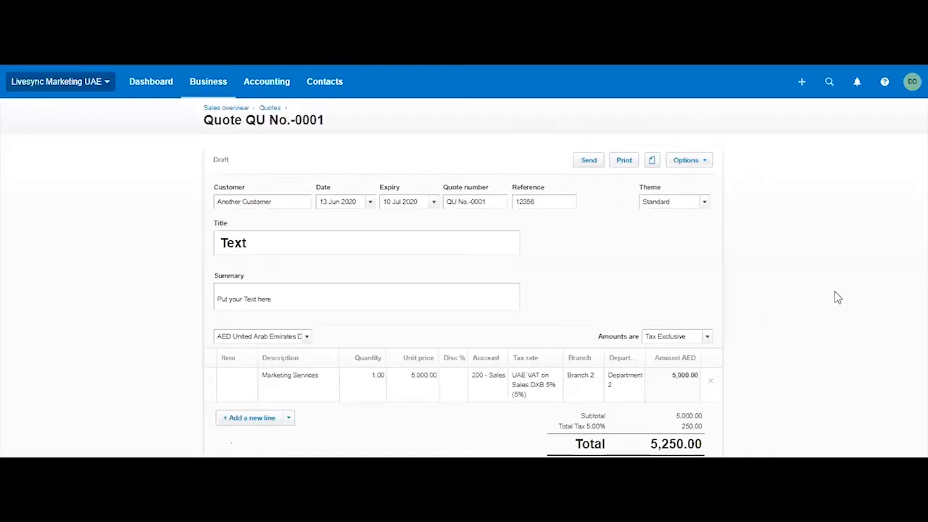
pyautogui.scroll(-3, 812, 287)
pyautogui.scroll(3, 588, 218)
# Review the recipient, subject and message fields for e-mailing the quote, and close the form without sending.
pyautogui.click(586, 161)
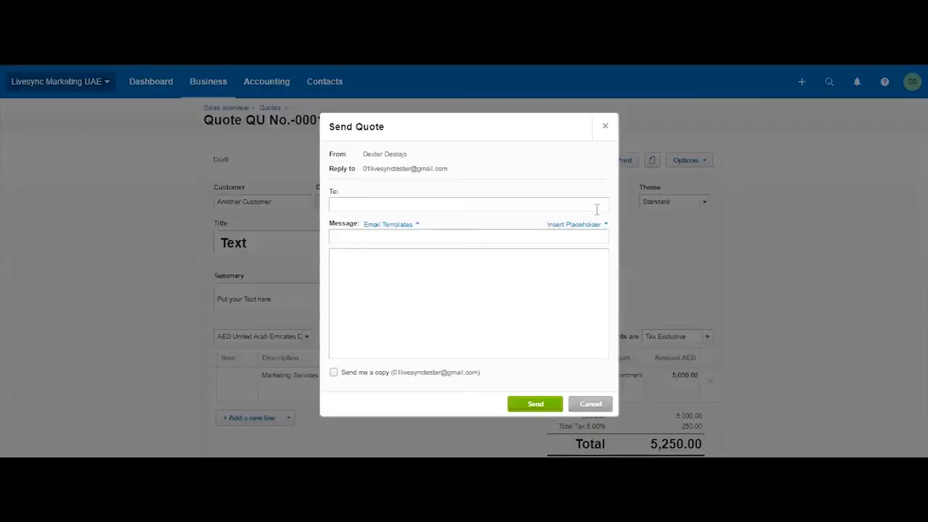
pyautogui.click(425, 203)
pyautogui.click(459, 238)
pyautogui.scroll(-1, 495, 318)
pyautogui.click(495, 297)
pyautogui.scroll(2, 495, 297)
pyautogui.click(415, 205)
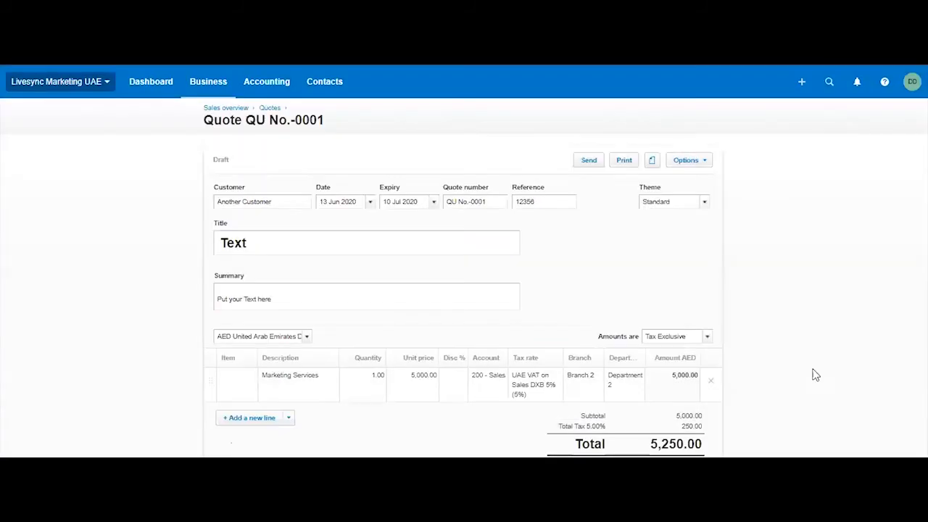
# Mark the draft quote as sent and return to the quotes list.
pyautogui.click(694, 162)
pyautogui.click(694, 181)
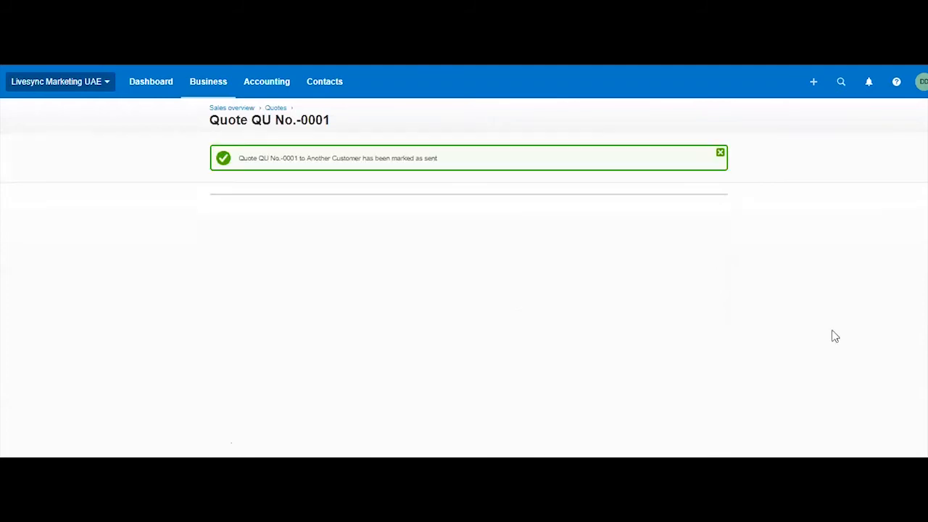
pyautogui.click(276, 108)
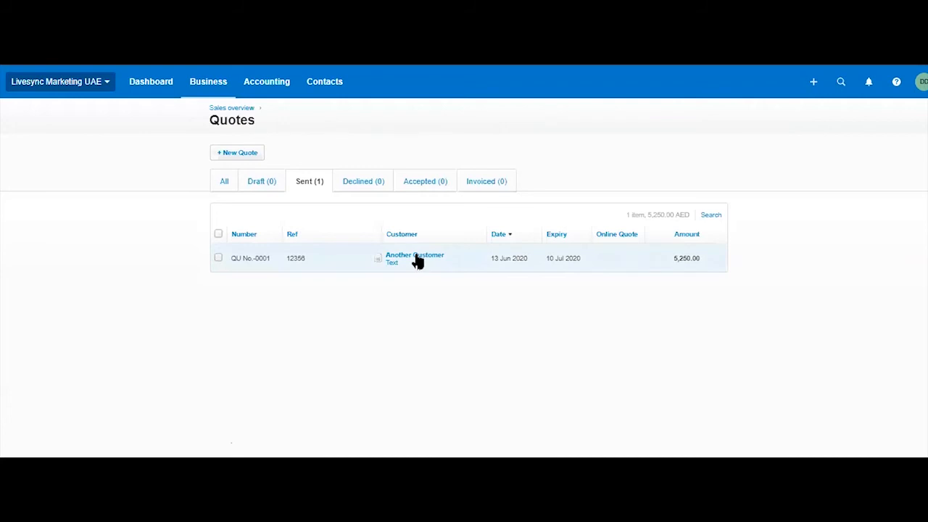
# Open Another Customer's sent quote and review its details, history and available status options.
pyautogui.click(418, 262)
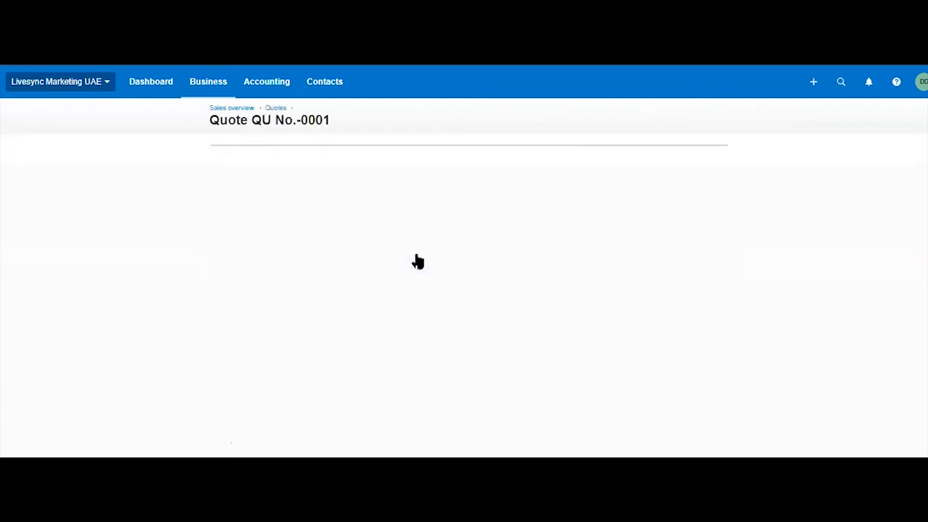
pyautogui.scroll(-3, 677, 213)
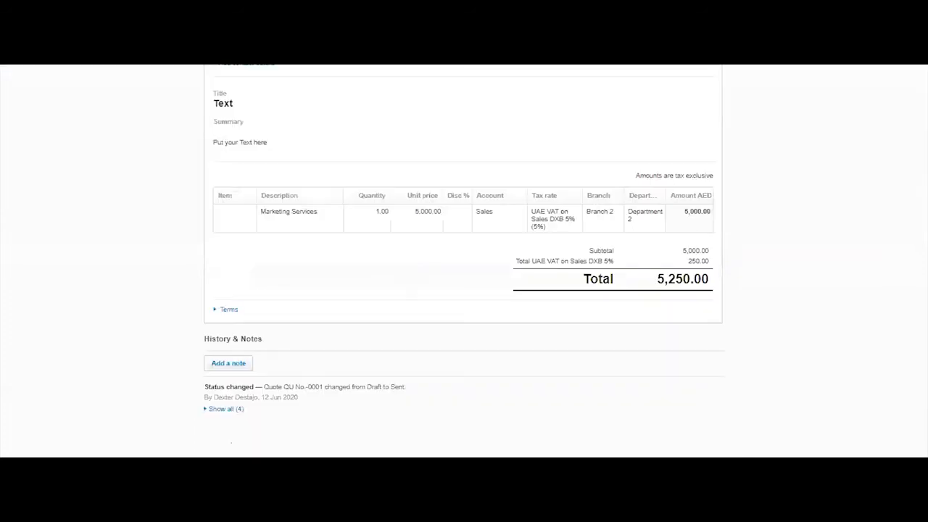
pyautogui.scroll(4, 848, 217)
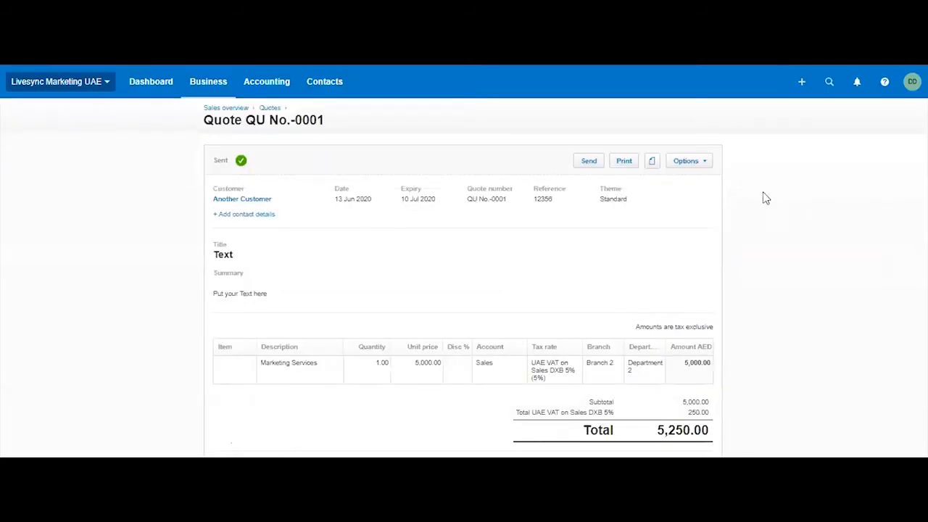
pyautogui.click(701, 163)
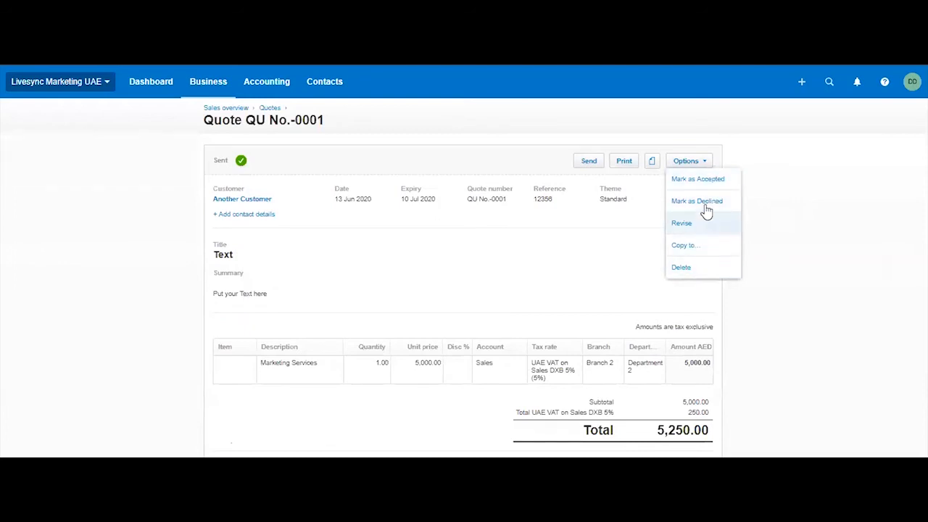
# Mark Another Customer's quote as accepted and return to the quotes list.
pyautogui.click(883, 266)
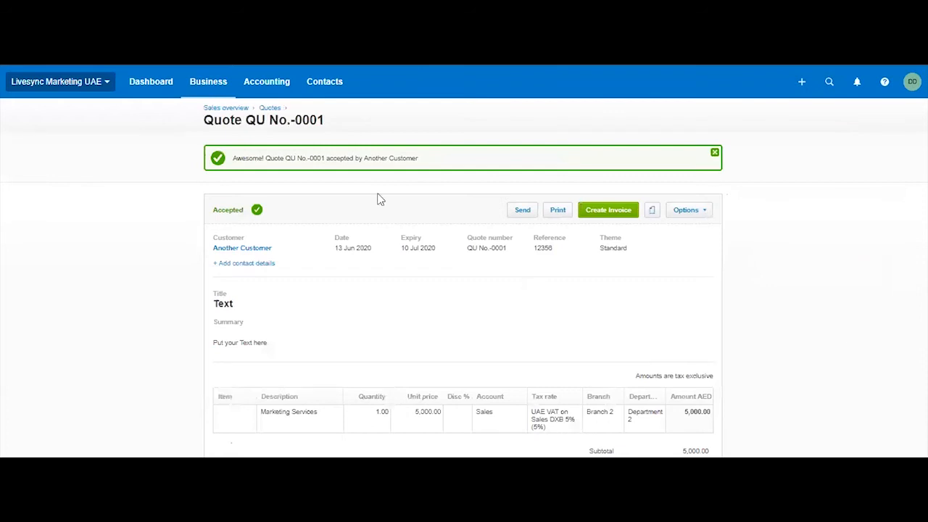
pyautogui.click(264, 108)
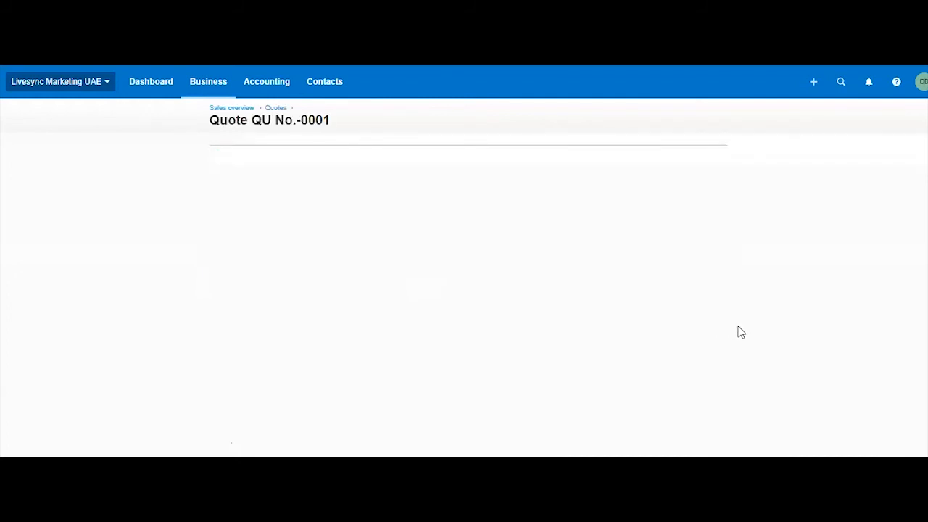
# Create an invoice from the accepted quote with Mark as Invoiced enabled, and save the invoice as a draft.
pyautogui.click(609, 164)
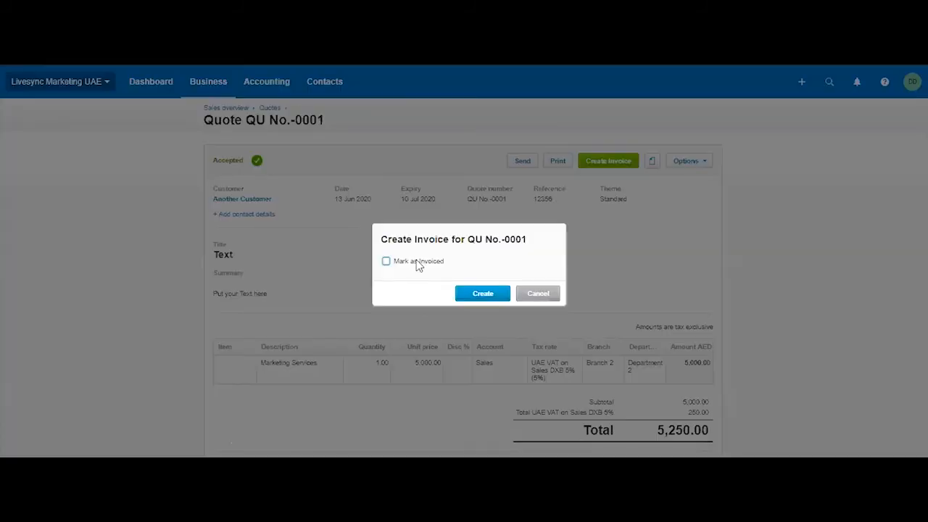
pyautogui.click(415, 265)
pyautogui.click(415, 265)
pyautogui.click(415, 266)
pyautogui.press('space')
pyautogui.click(386, 262)
pyautogui.click(484, 294)
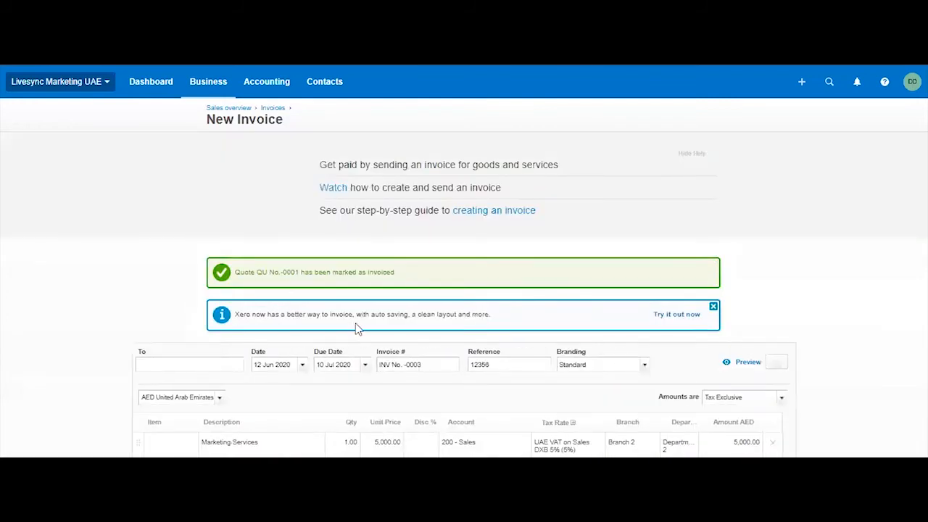
pyautogui.scroll(-3, 311, 352)
pyautogui.click(174, 386)
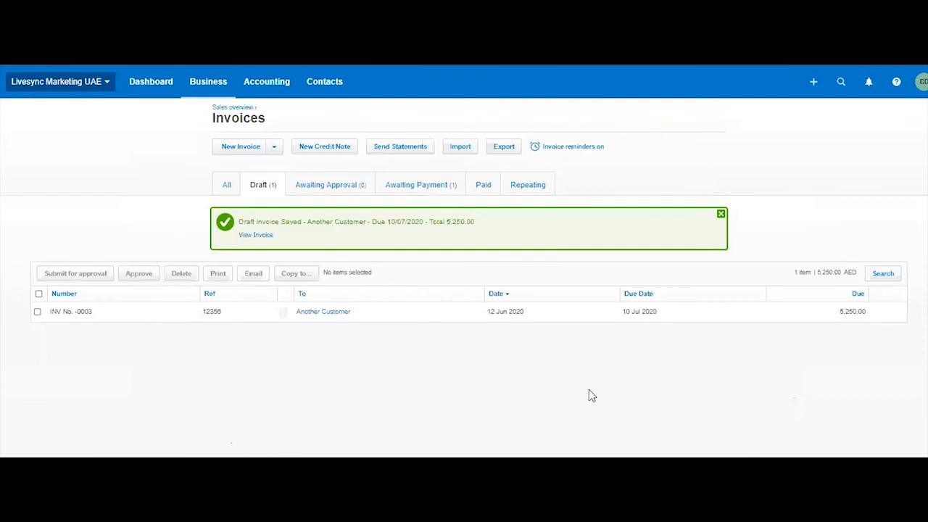
# Open Another Customer's draft invoice and examine how its history links to the source quote and the quote's history links back.
pyautogui.click(773, 317)
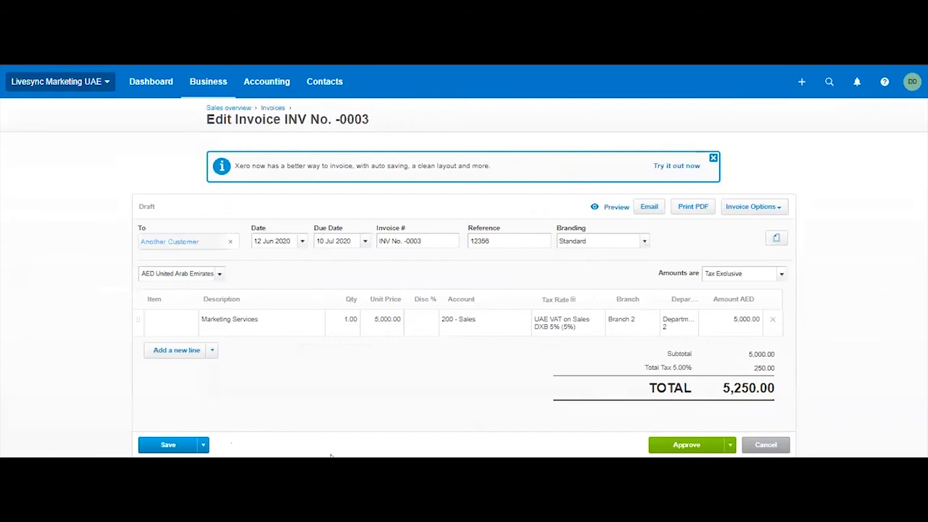
pyautogui.scroll(-1, 205, 446)
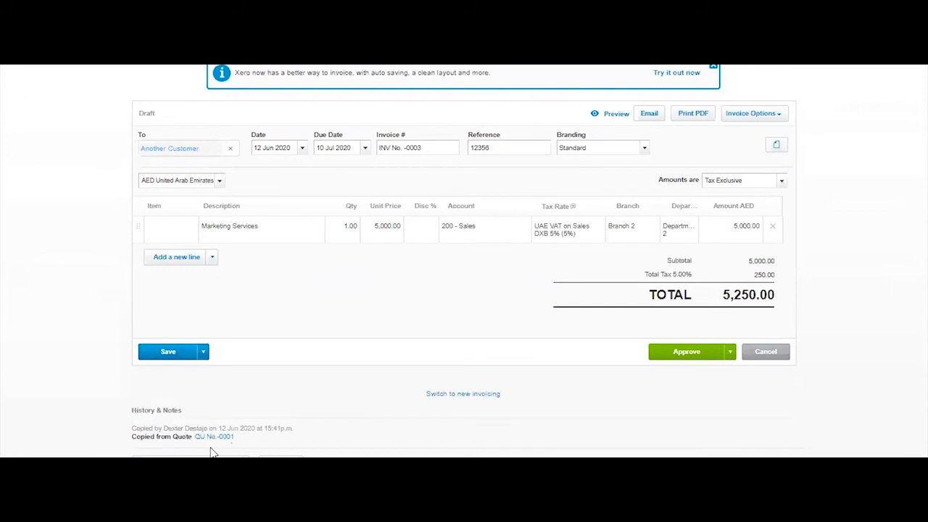
pyautogui.click(216, 438)
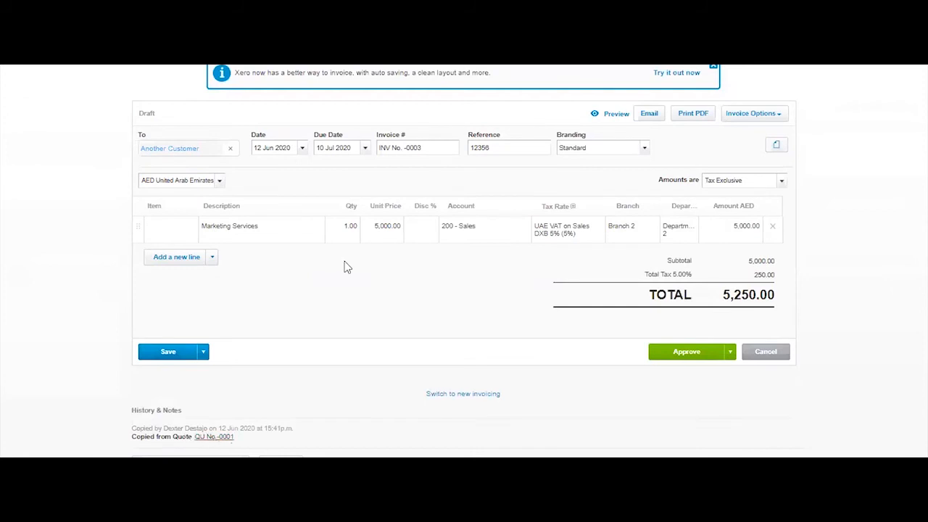
pyautogui.click(216, 438)
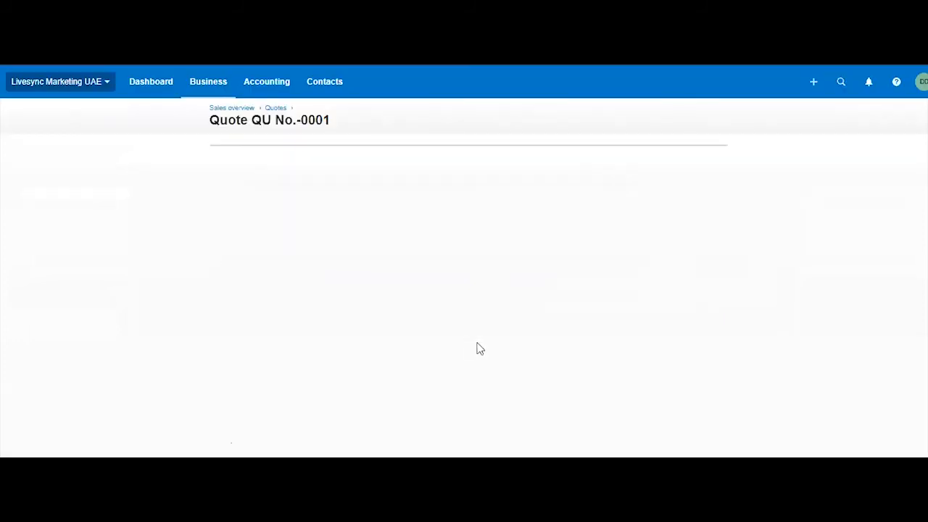
pyautogui.scroll(-4, 481, 340)
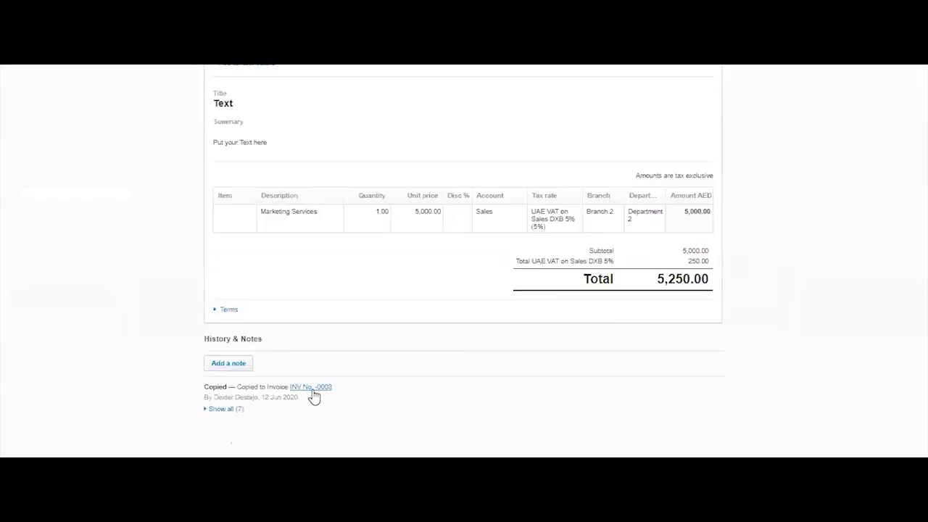
pyautogui.scroll(4, 539, 296)
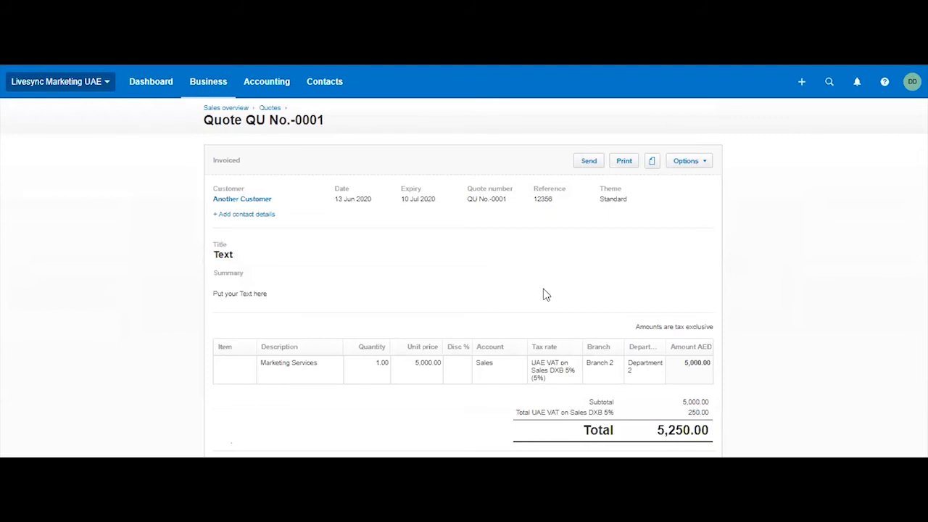
pyautogui.scroll(-4, 547, 292)
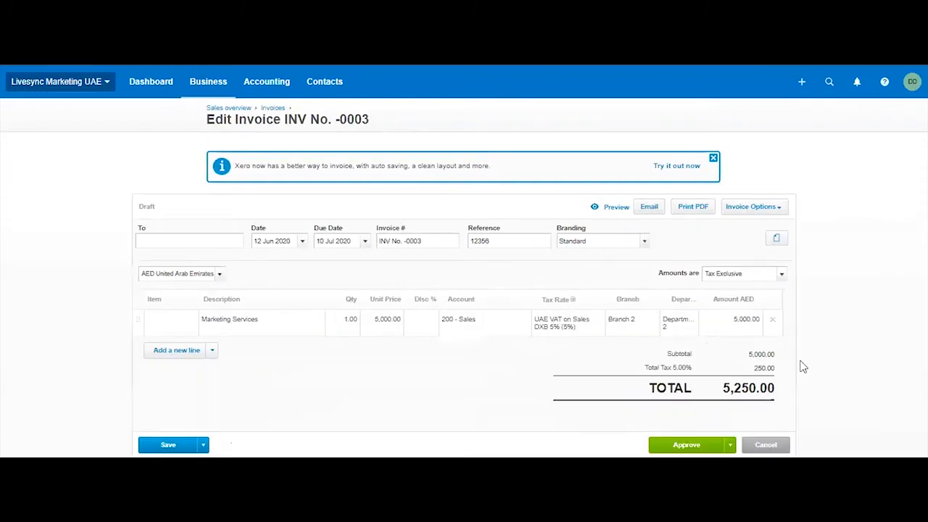
pyautogui.scroll(-3, 857, 349)
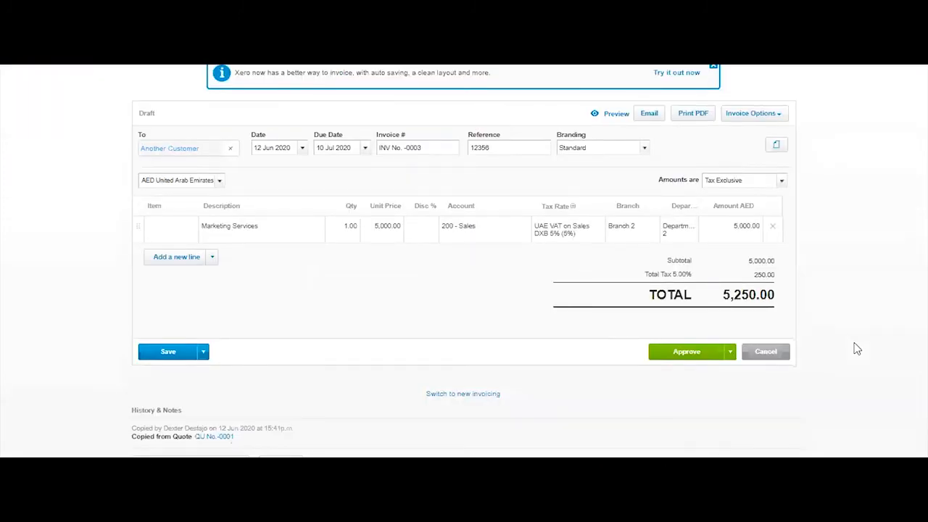
# Approve Another Customer's draft invoice and return to the invoices list.
pyautogui.click(766, 353)
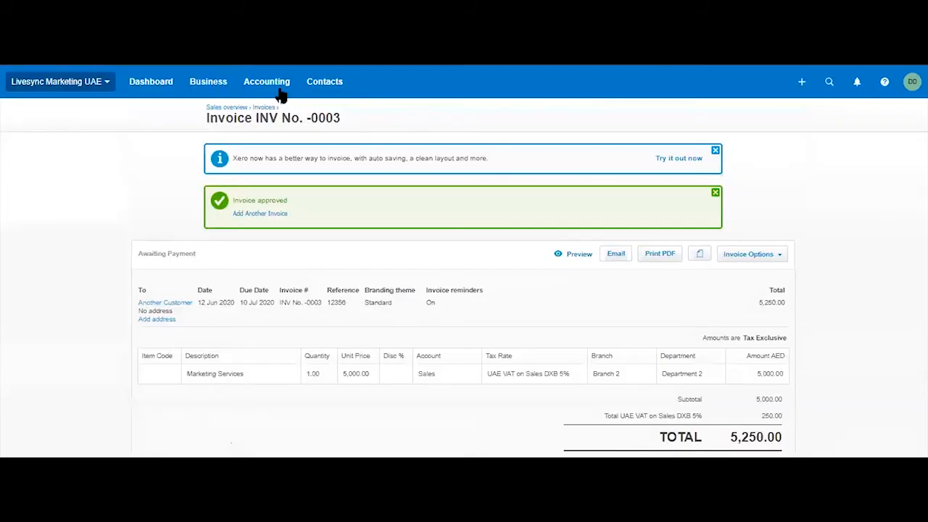
pyautogui.click(281, 90)
# Open Sample Customer's Marketing Monthly Fee invoice, review its payments and credit, and start a repeating invoice from it.
pyautogui.click(910, 305)
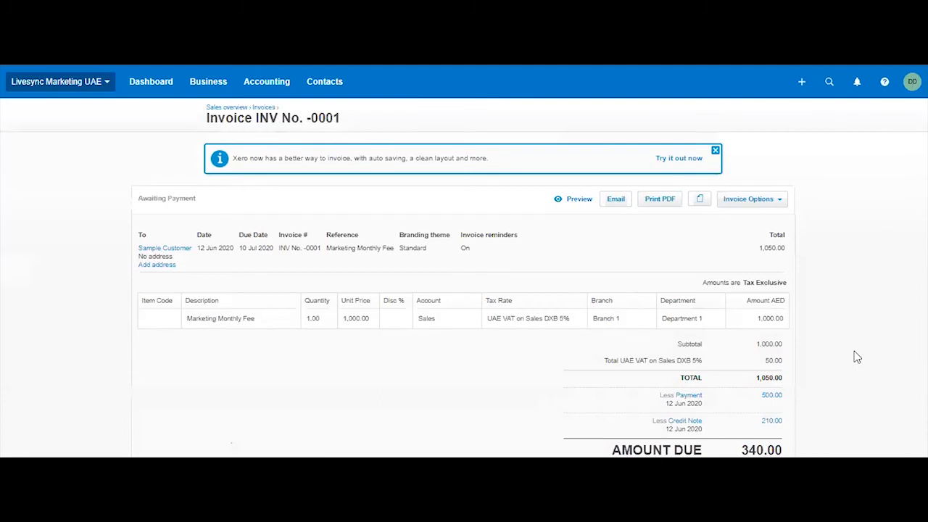
pyautogui.scroll(-3, 853, 353)
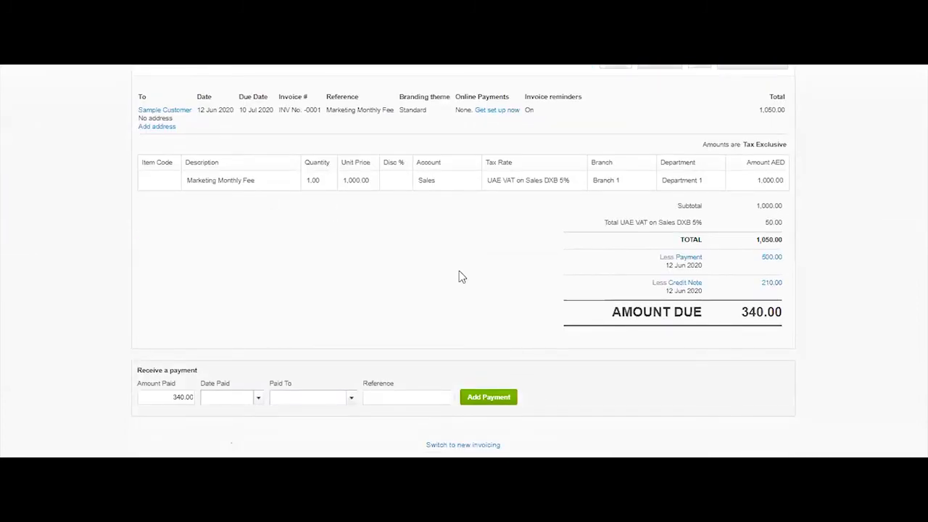
pyautogui.scroll(2, 459, 272)
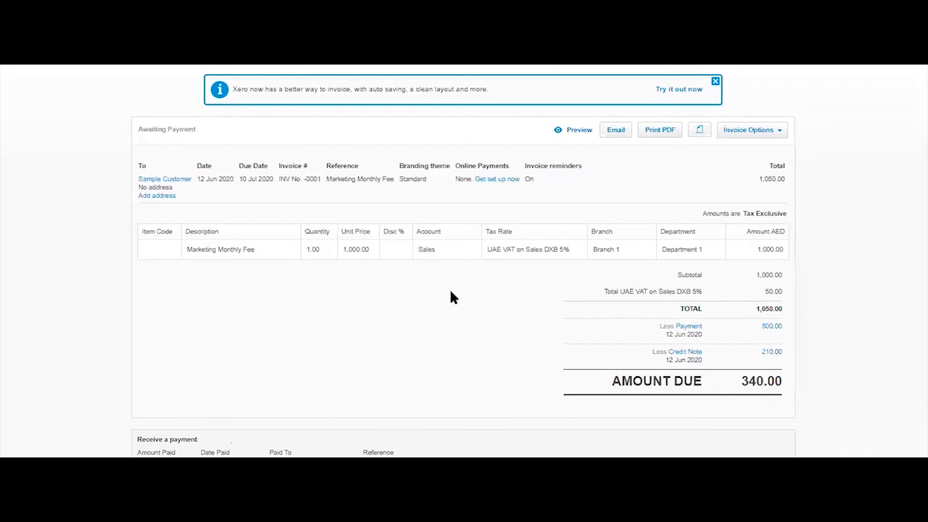
pyautogui.click(763, 131)
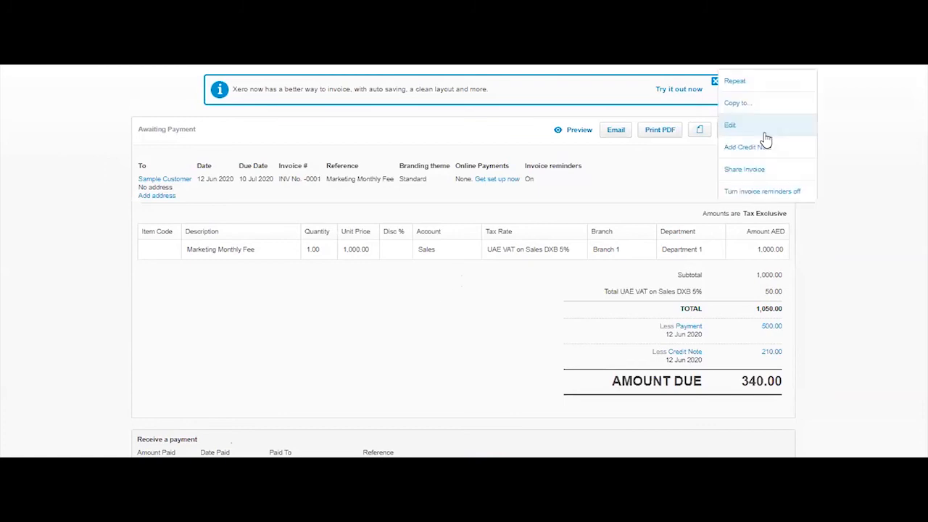
pyautogui.scroll(1, 849, 158)
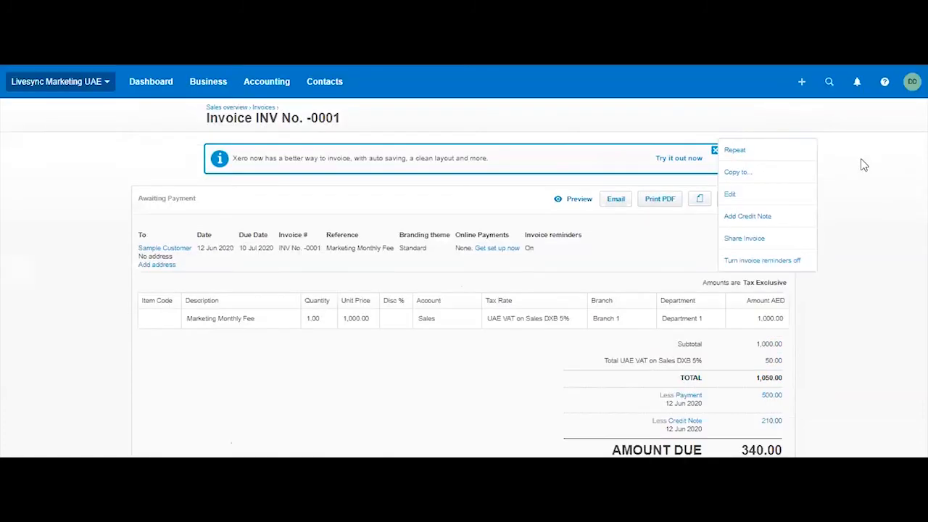
pyautogui.click(763, 150)
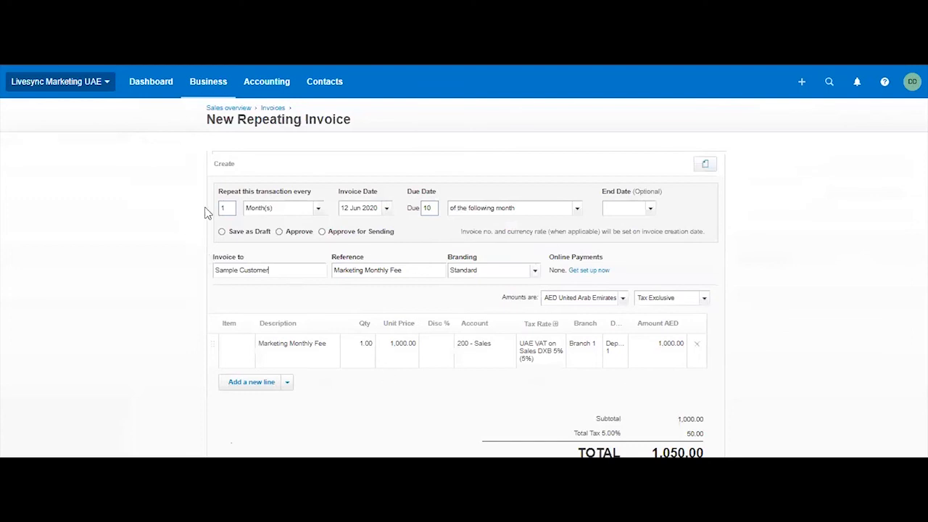
# Set the repeating invoice to recur every 3 months with an invoice date of 6 Jul 2020.
pyautogui.moveTo(234, 208); pyautogui.dragTo(207, 211)
pyautogui.write('3')
pyautogui.click(386, 208)
pyautogui.click(508, 226)
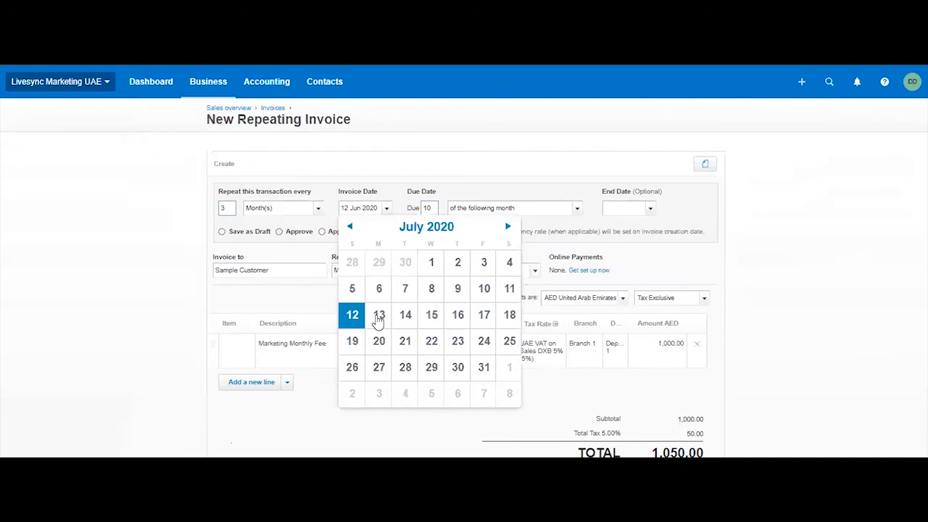
pyautogui.click(378, 288)
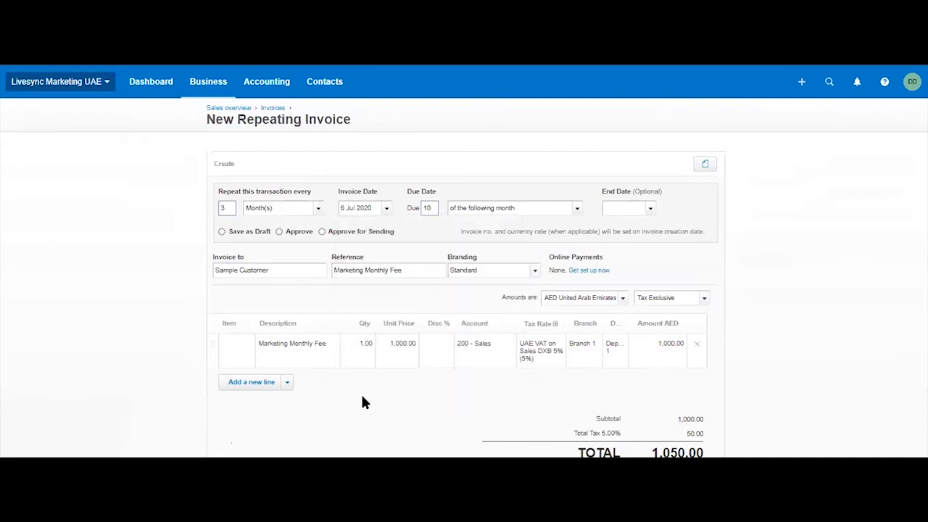
pyautogui.click(651, 210)
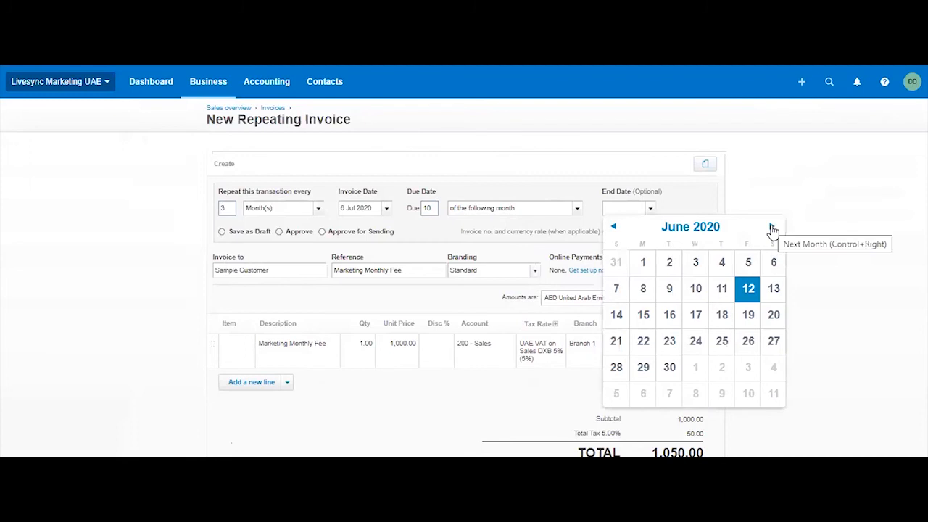
pyautogui.hotkey('ctrl', 'Left')
pyautogui.click(696, 288)
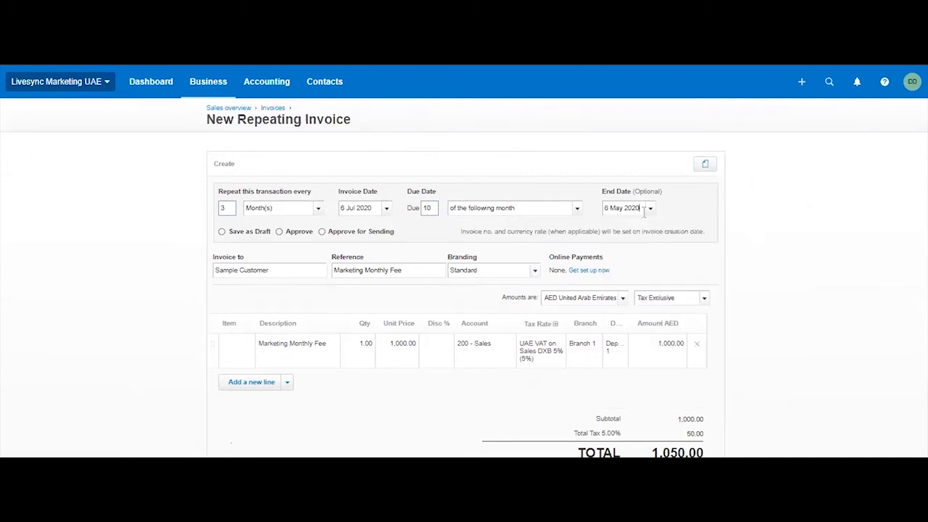
pyautogui.press('BackSpace')
# Set the repeating invoice's due date to day 15 of the following month.
pyautogui.write('1')
pyautogui.hotkey('ctrl', 'a')
pyautogui.press('BackSpace')
pyautogui.write('15')
# Go through the Save as Draft and Approve options and select Approve for Sending for the repeating invoice.
pyautogui.click(222, 232)
pyautogui.click(348, 208)
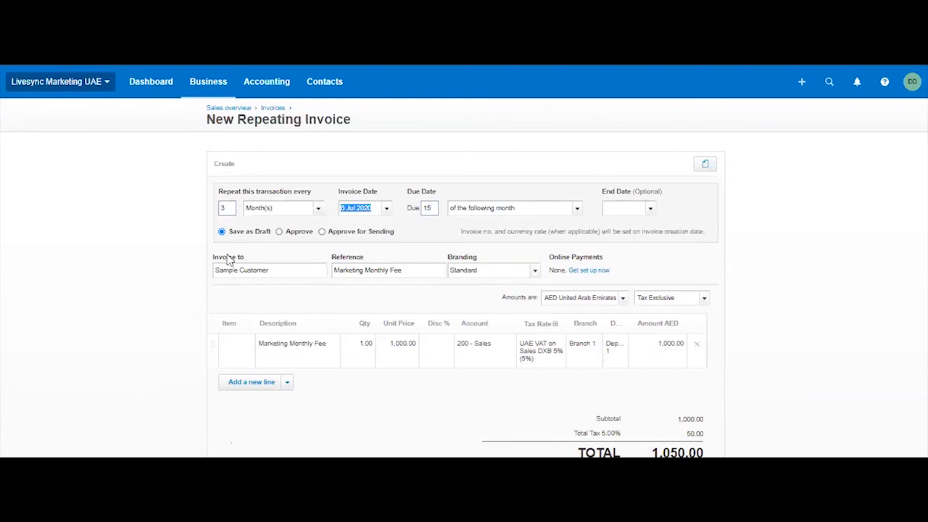
pyautogui.click(276, 232)
pyautogui.click(281, 235)
pyautogui.click(322, 232)
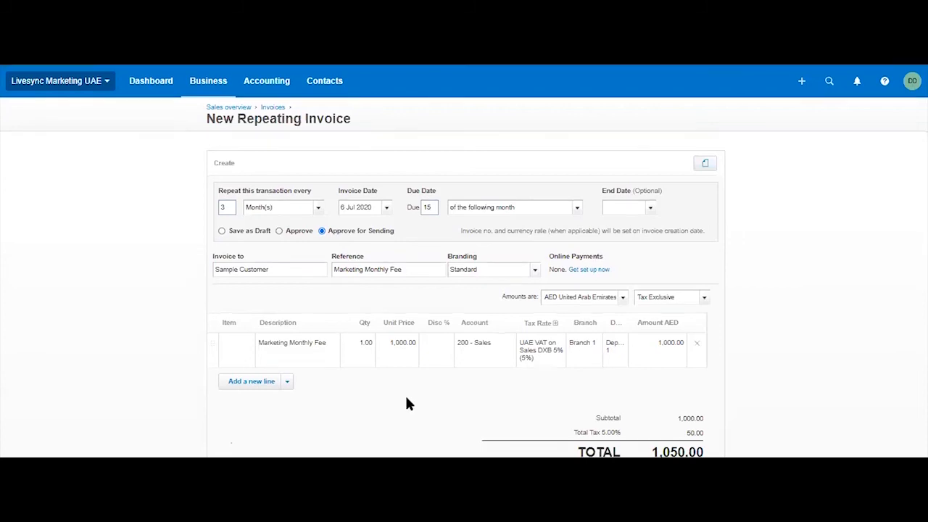
# Set the Marketing Monthly Fee line's unit price to 1500.
pyautogui.scroll(-2, 406, 403)
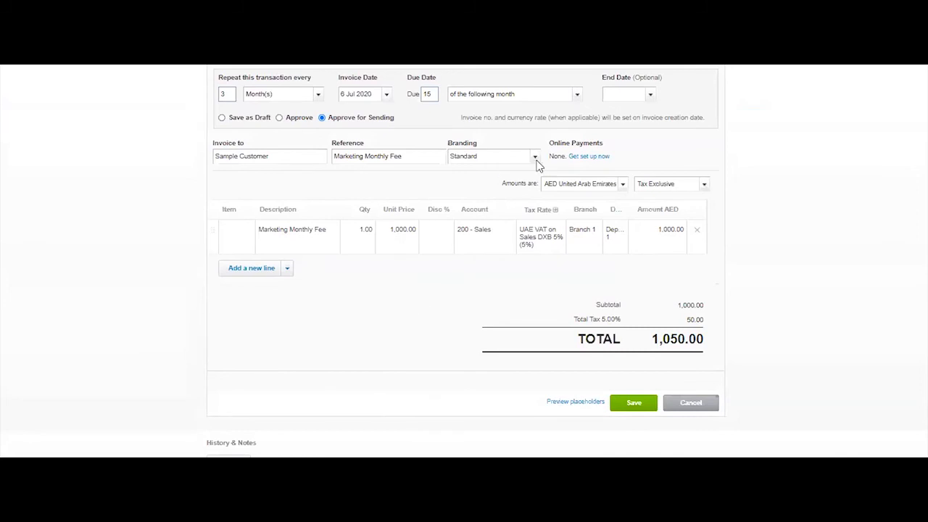
pyautogui.click(416, 239)
pyautogui.write('1500')
# Change the repeating invoice's date to 10 Jun 2020 and acknowledge the notice about the past date.
pyautogui.click(388, 98)
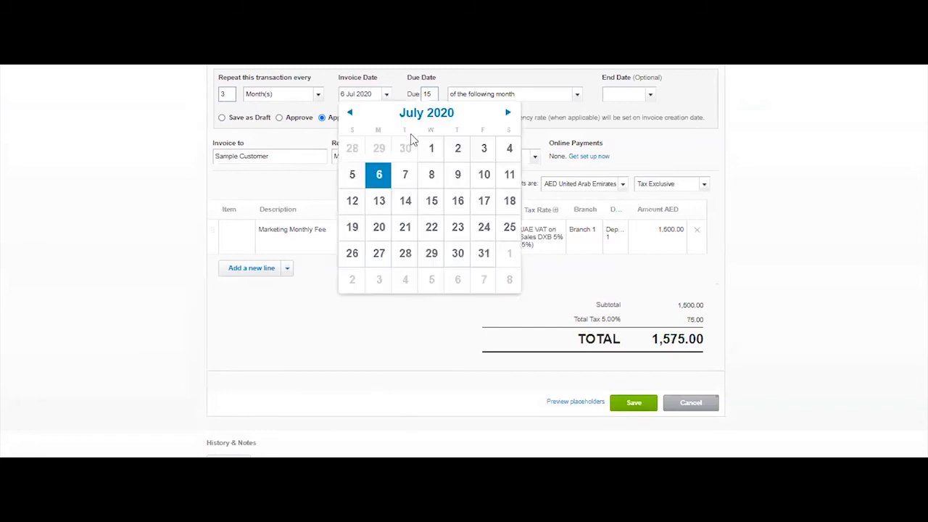
pyautogui.click(349, 114)
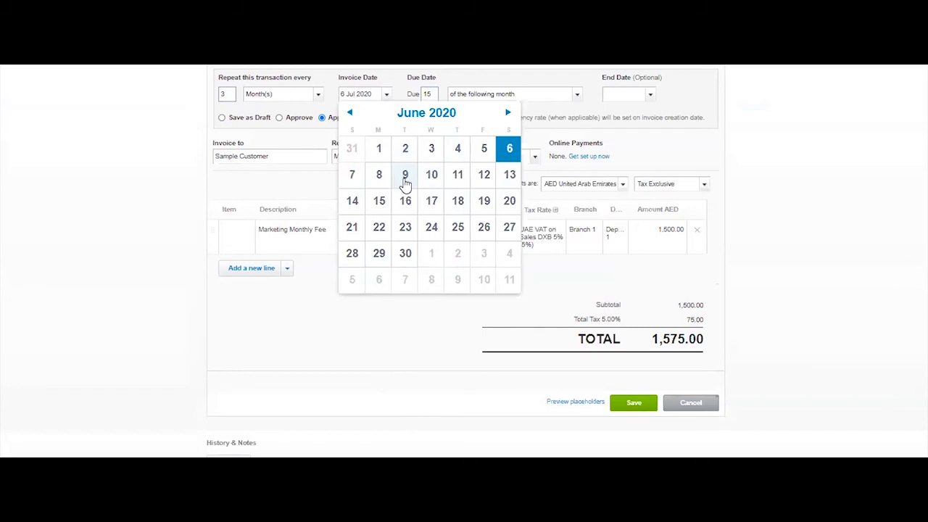
pyautogui.click(432, 174)
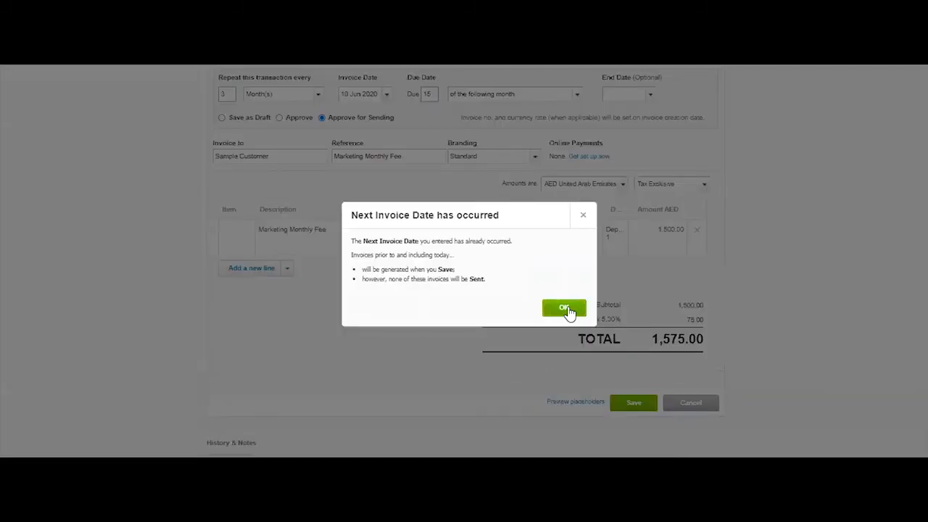
pyautogui.click(567, 309)
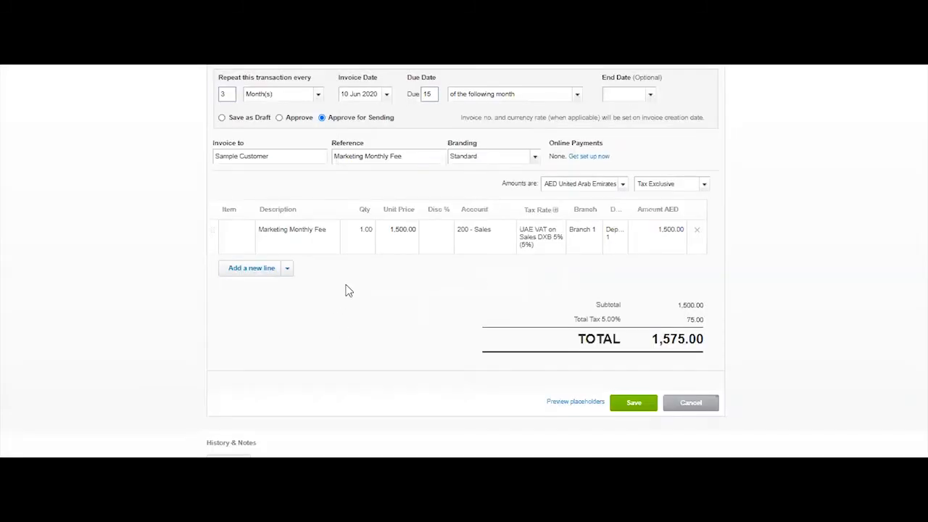
# Save the repeating invoice, entering the recipient's e-mail address and enabling the PDF attachment and a copy to the sender.
pyautogui.click(637, 407)
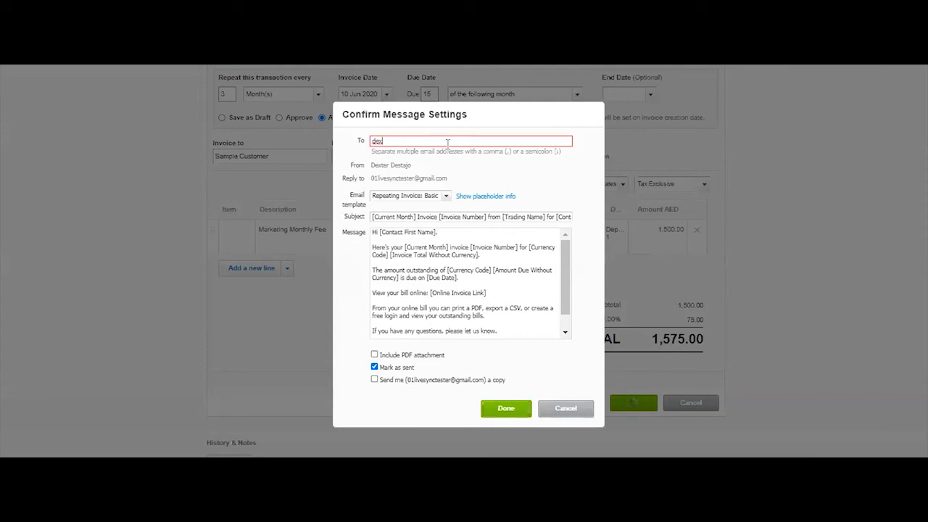
pyautogui.click(374, 356)
pyautogui.click(374, 380)
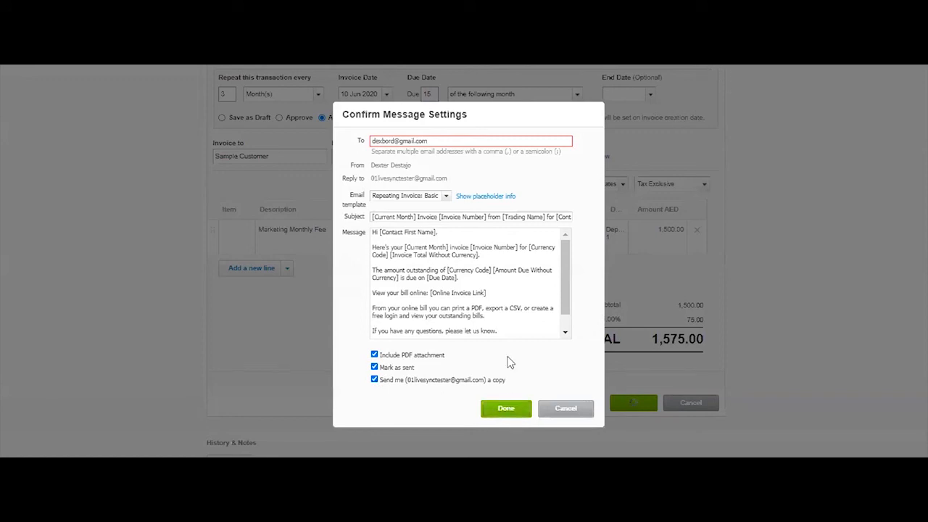
pyautogui.click(493, 413)
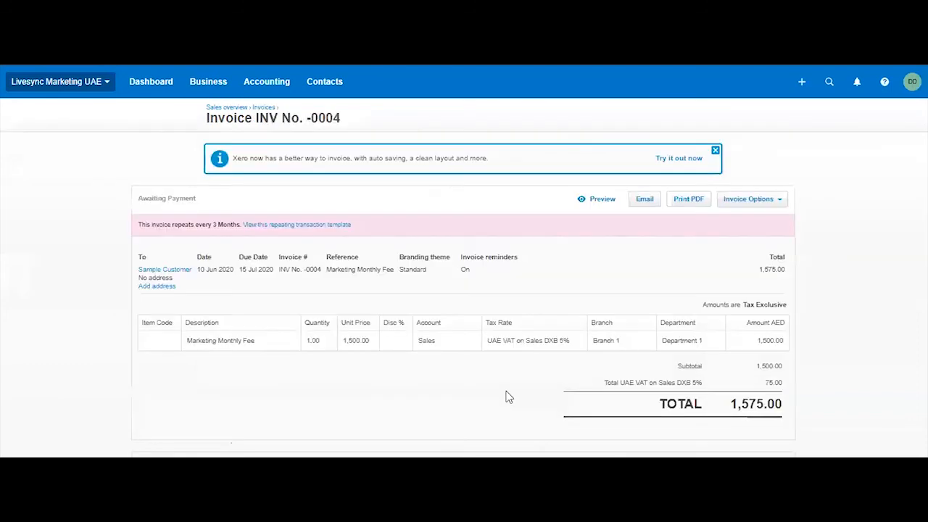
# Review the generated Marketing Monthly Fee invoice's details, payment section and history, and return to the invoices awaiting payment.
pyautogui.scroll(-3, 483, 327)
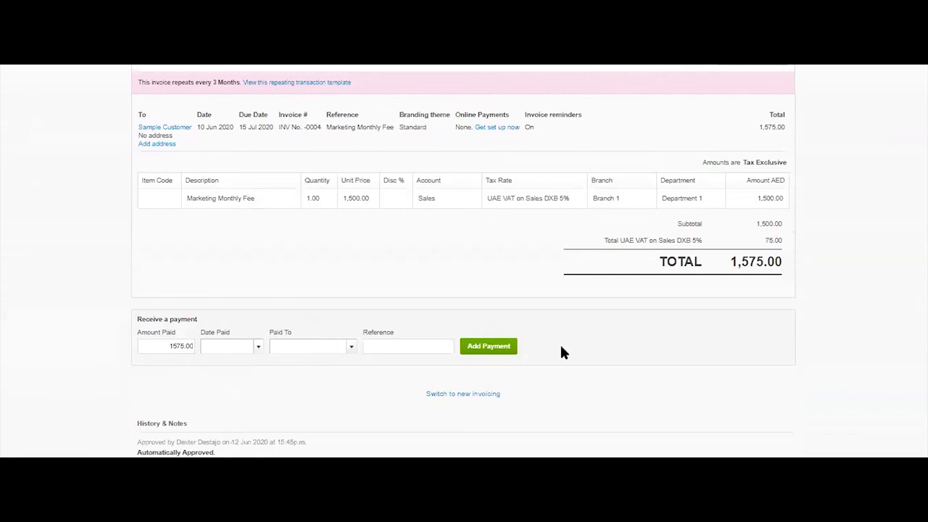
pyautogui.scroll(2, 277, 263)
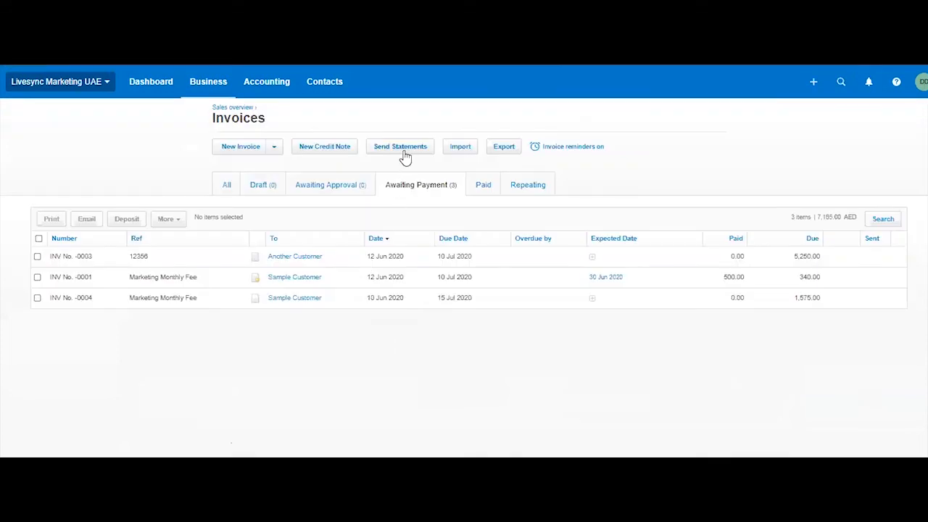
# List the outstanding customer statements as at 30 Jun 2020 and open Sample Customer's statement.
pyautogui.click(406, 154)
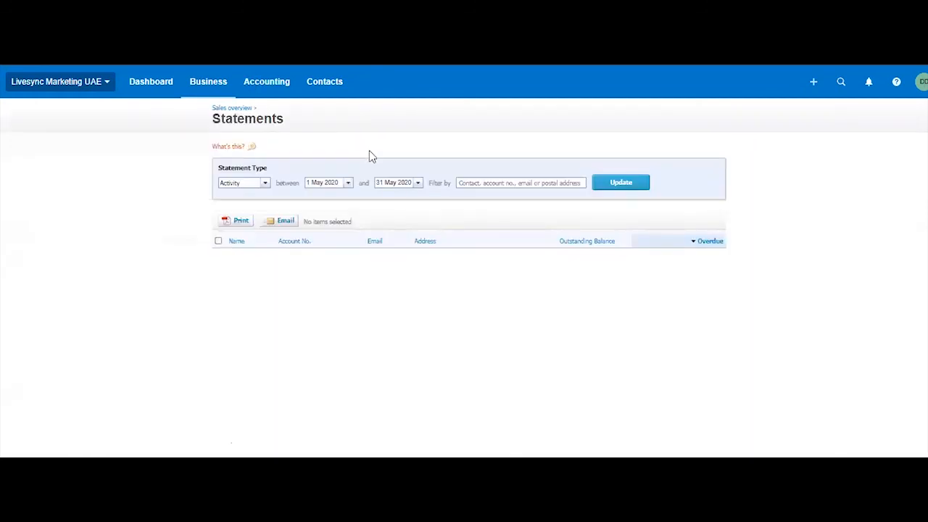
pyautogui.click(265, 183)
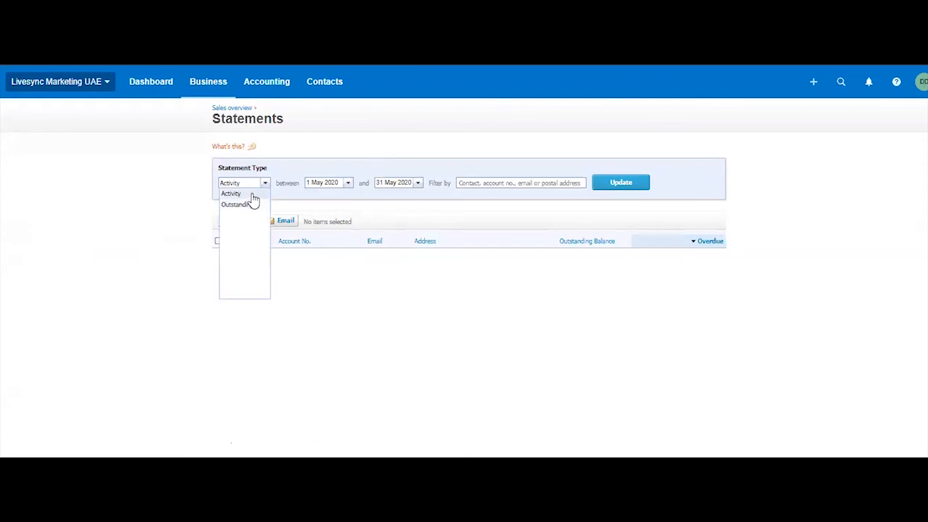
pyautogui.click(250, 205)
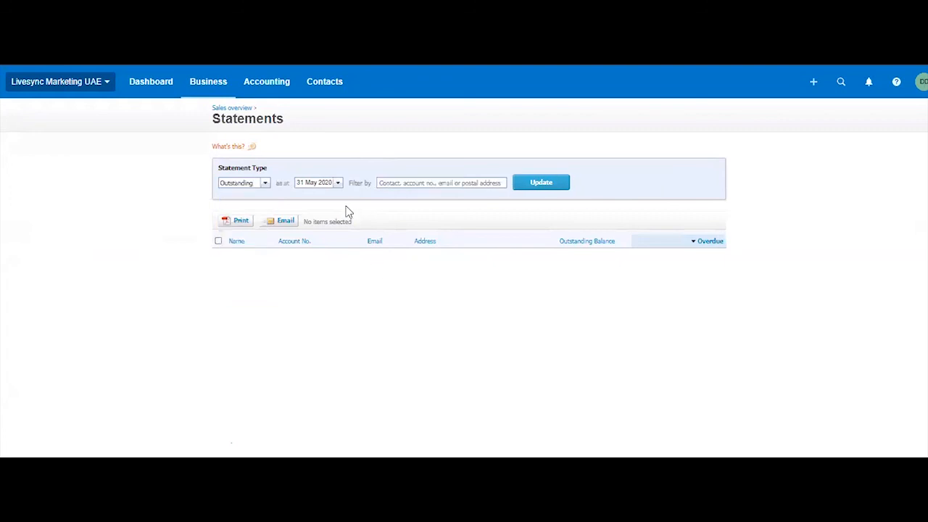
pyautogui.click(337, 183)
pyautogui.click(395, 212)
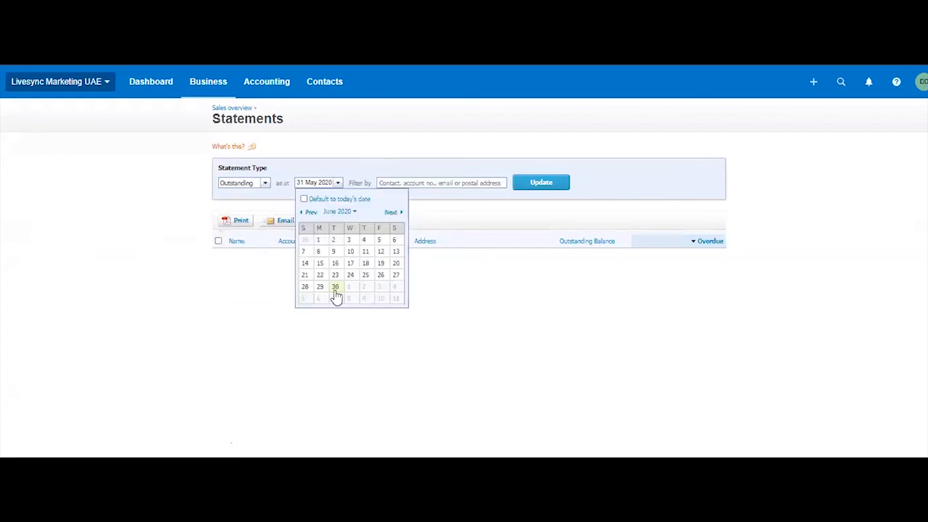
pyautogui.click(335, 287)
pyautogui.click(541, 185)
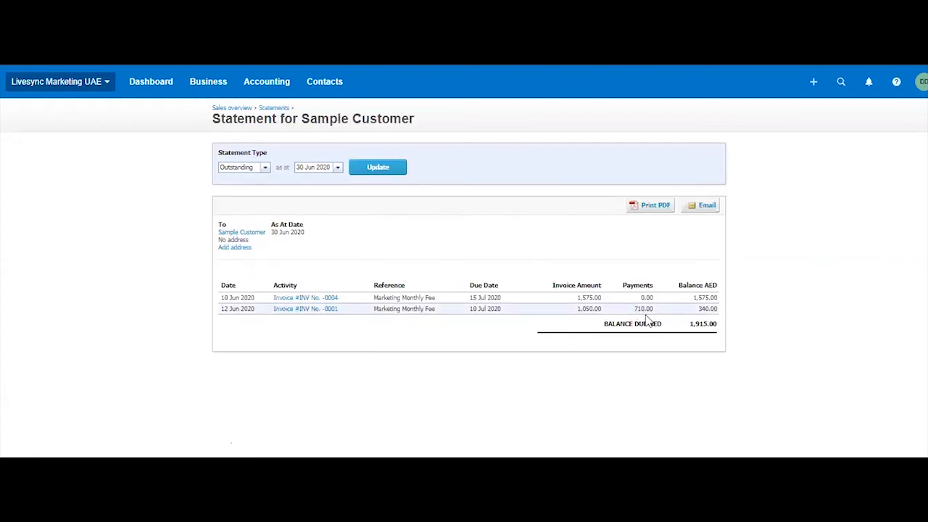
# Review the e-mail form for Sample Customer's outstanding statement without sending it, and print the statement as a PDF.
pyautogui.click(705, 206)
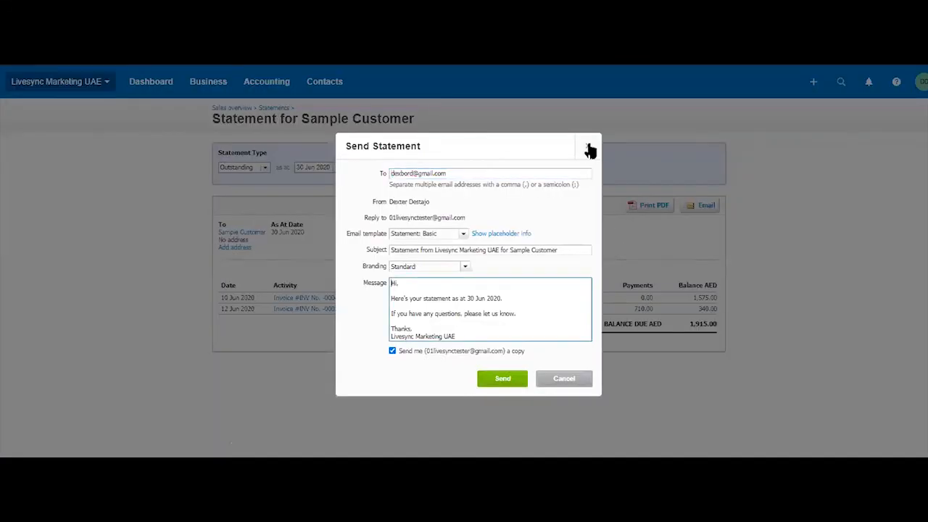
pyautogui.click(588, 147)
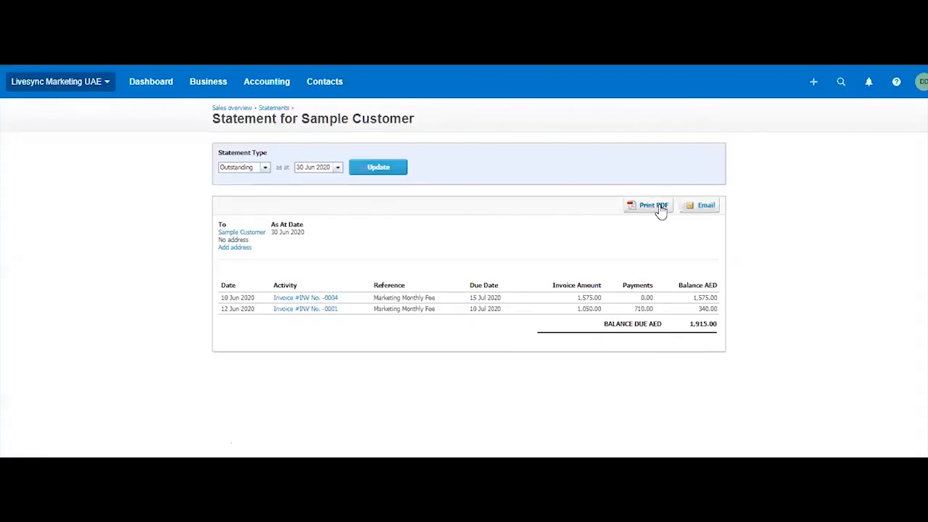
pyautogui.click(656, 206)
pyautogui.click(466, 312)
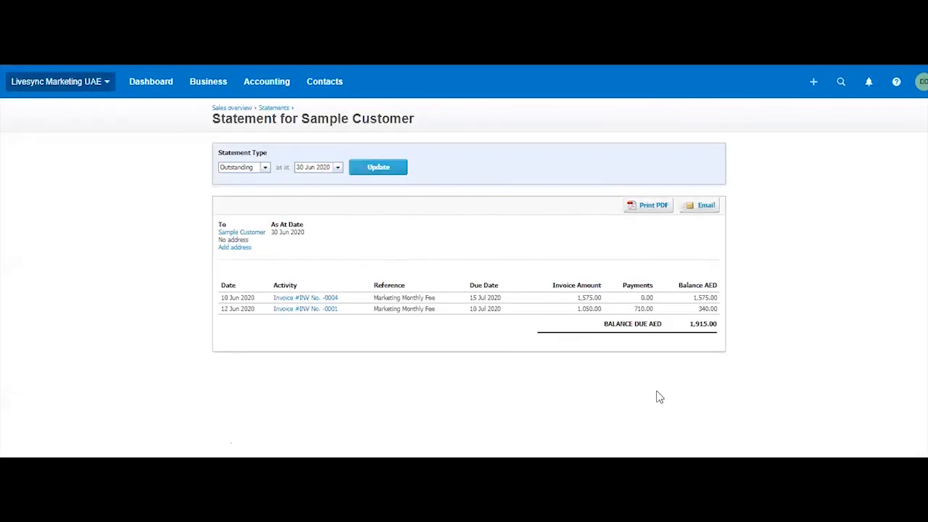
pyautogui.click(65, 471)
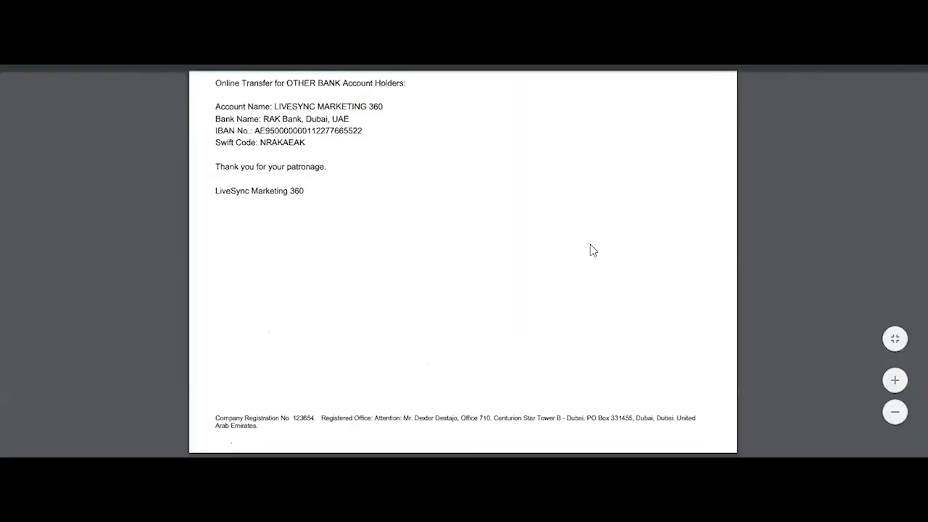
pyautogui.scroll(10, 590, 250)
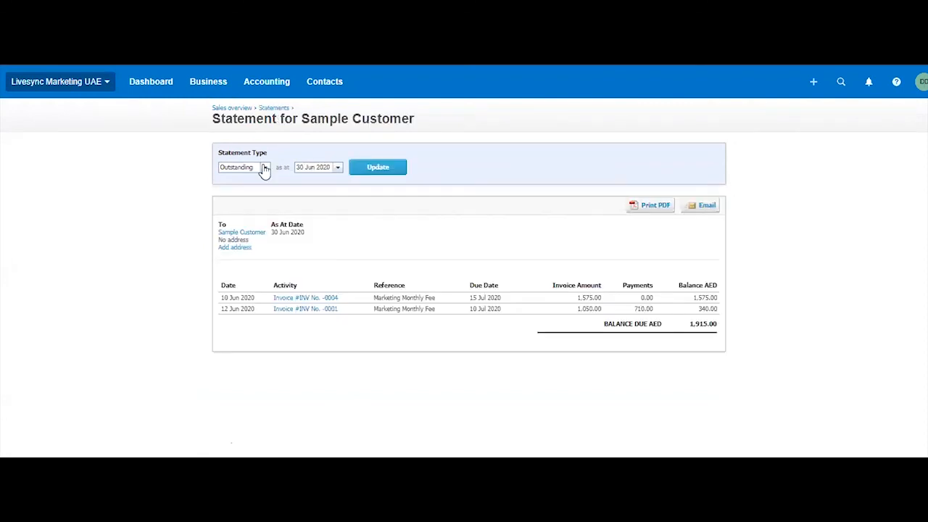
# Change Sample Customer's statement to the Activity type between 1 May 2020 and 30 Jun 2020 and update it.
pyautogui.click(263, 168)
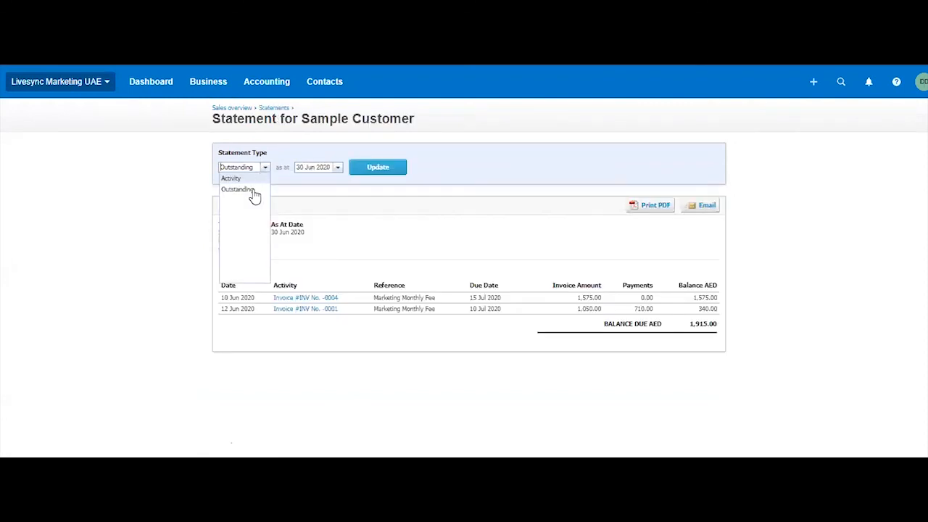
pyautogui.click(248, 179)
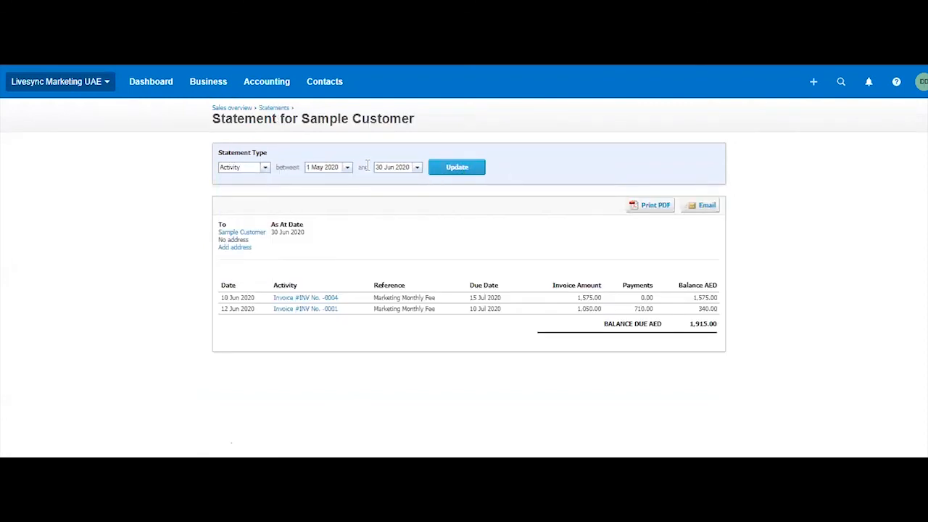
pyautogui.click(462, 168)
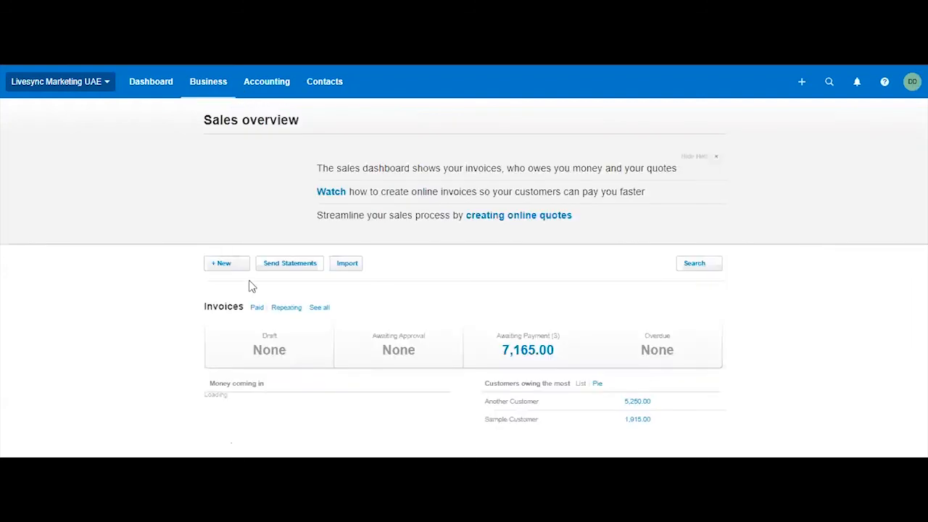
# Review the sales overview's invoice and quote summaries, and open the Aged Receivables report for June 2020.
pyautogui.scroll(-5, 853, 335)
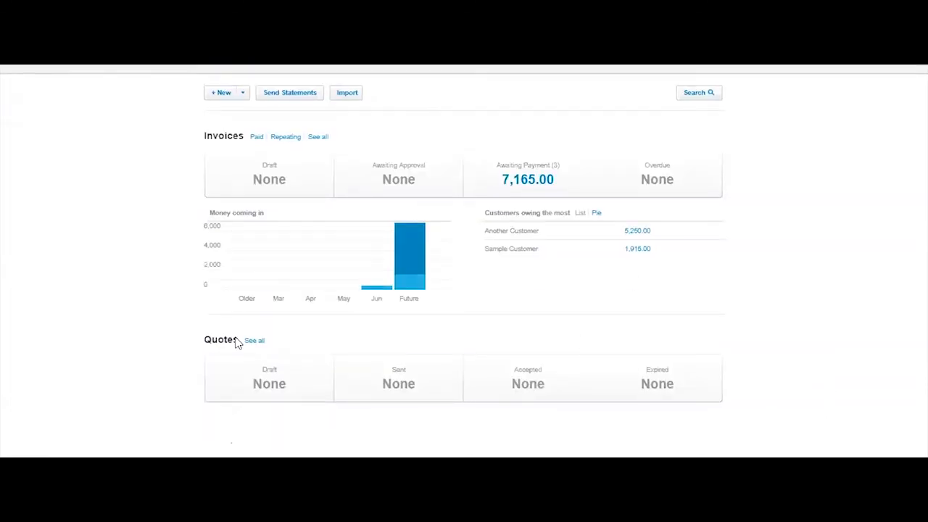
pyautogui.scroll(5, 747, 227)
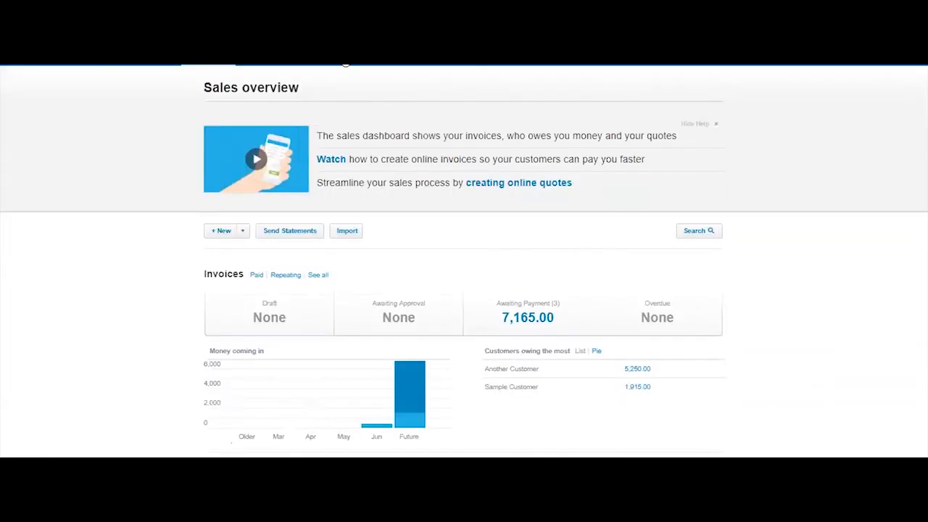
pyautogui.click(267, 84)
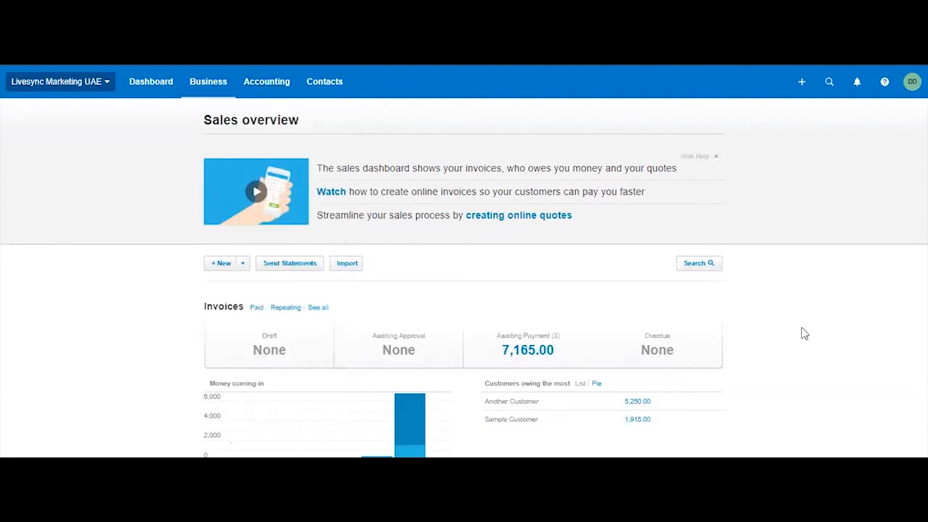
pyautogui.scroll(-1, 790, 313)
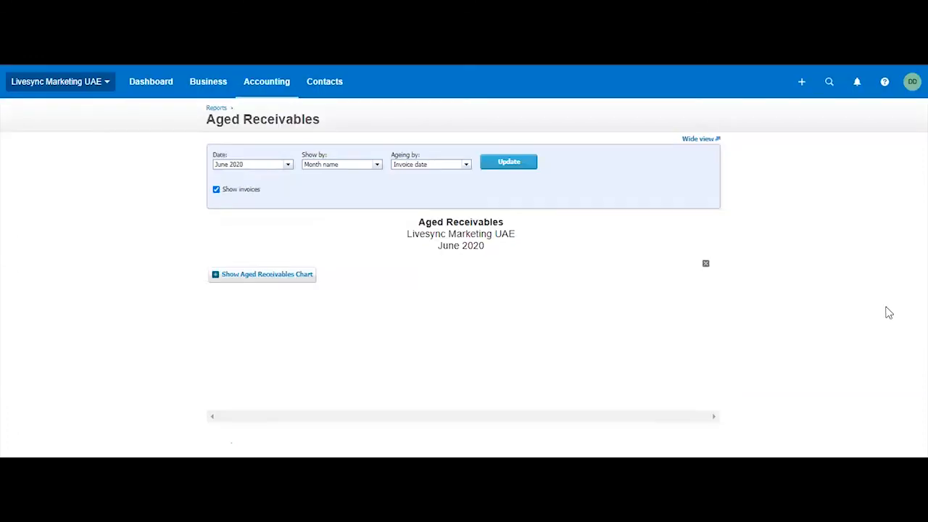
pyautogui.scroll(-1, 422, 331)
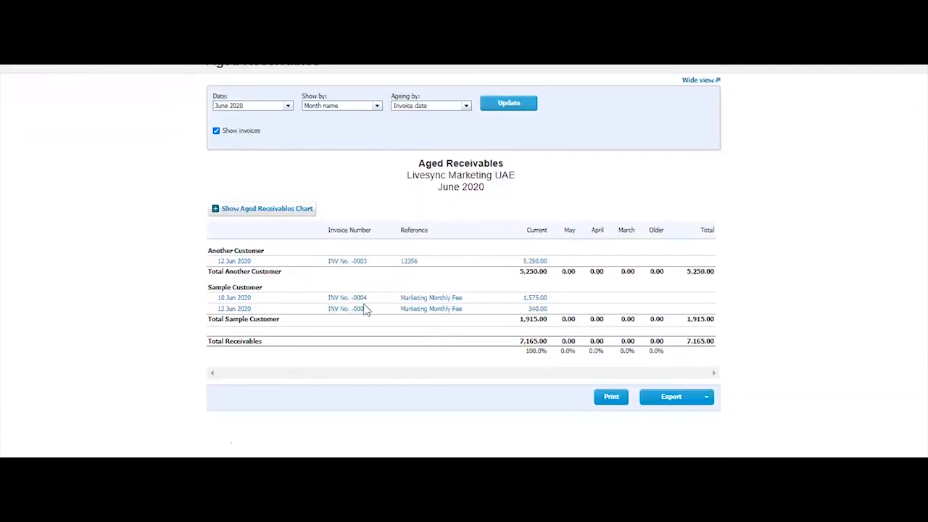
# Show the Aged Receivables report in wide view to examine each customer's outstanding invoices.
pyautogui.click(698, 81)
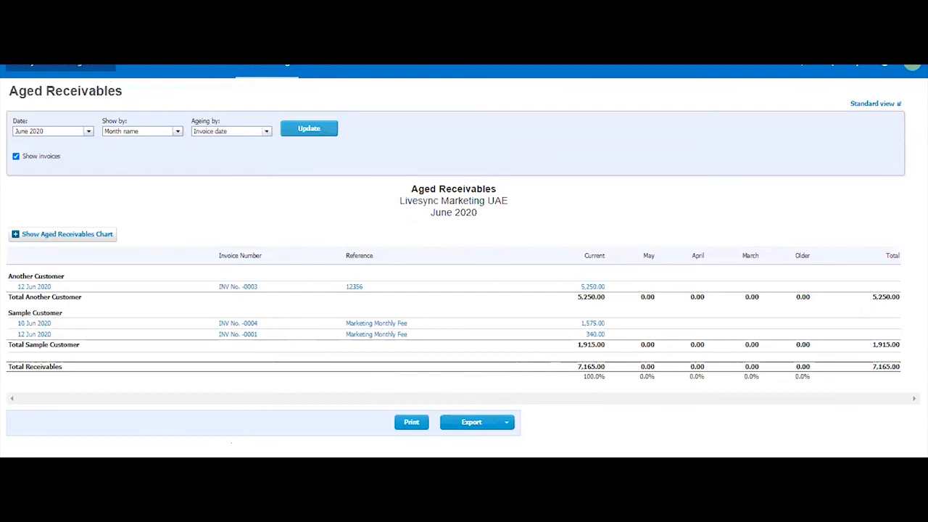
pyautogui.rightClick(591, 65)
pyautogui.click(698, 148)
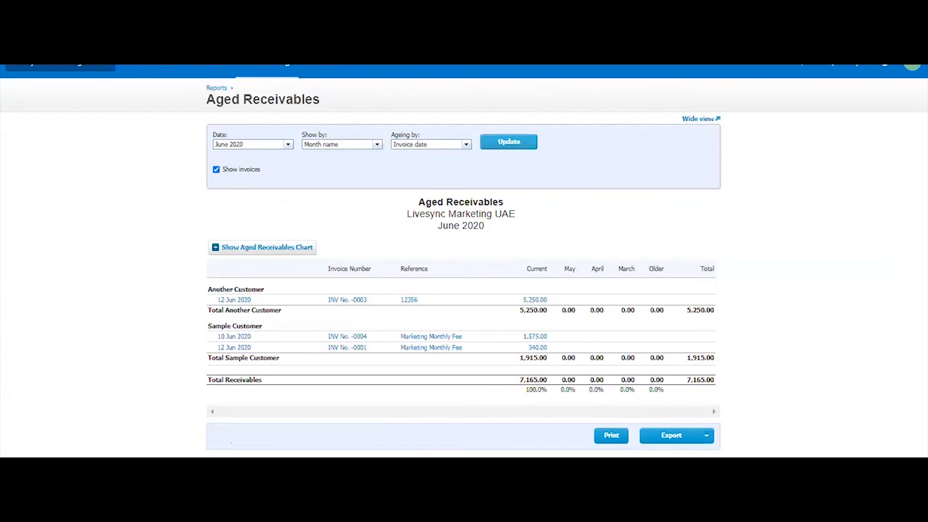
pyautogui.click(699, 119)
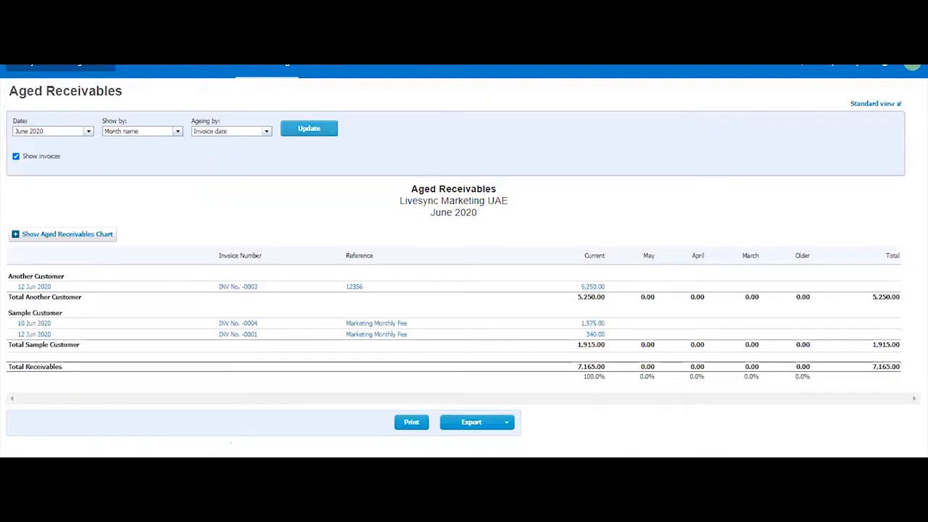
# Return from the Aged Receivables report to the sales overview.
pyautogui.click(210, 73)
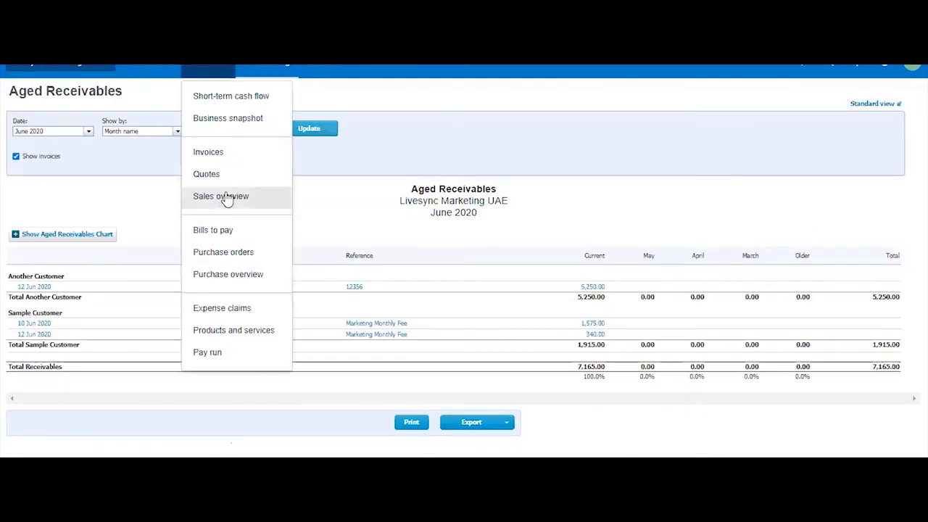